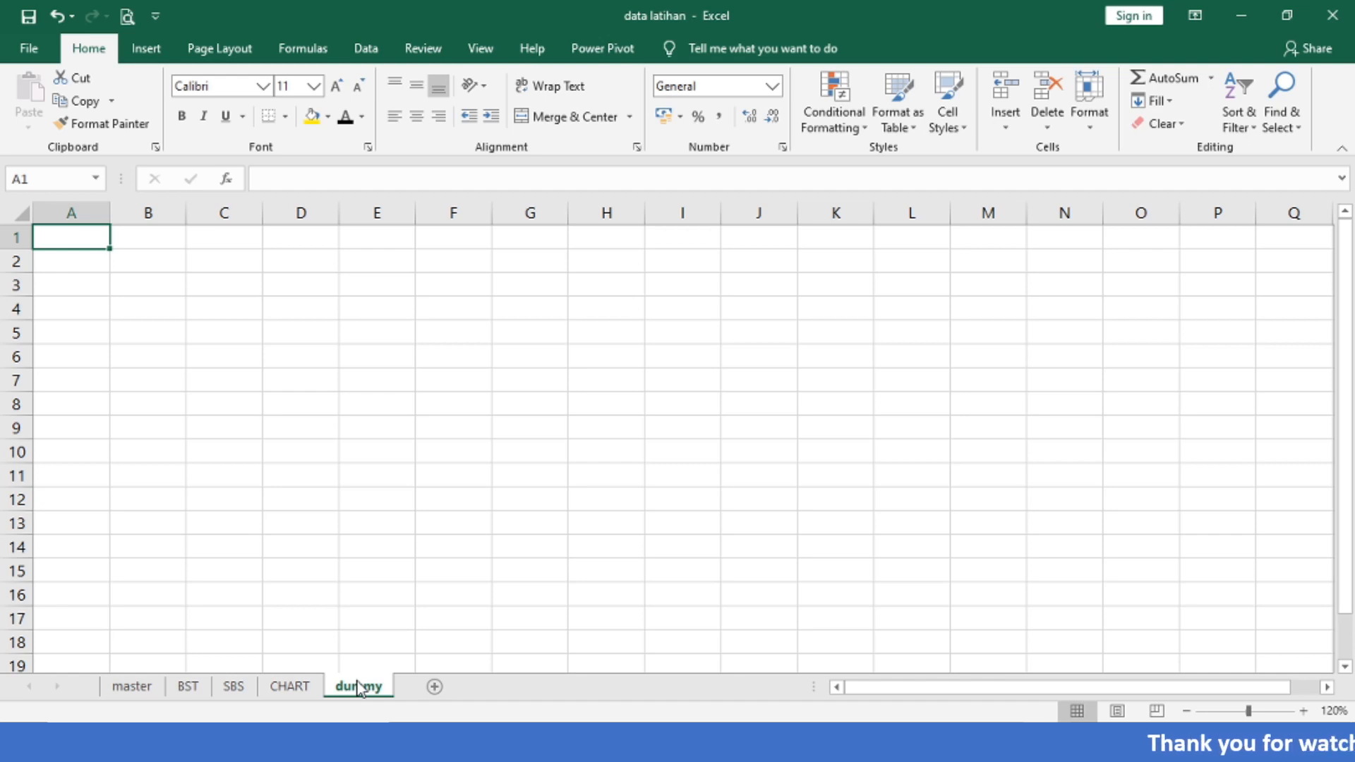
# Enter the labels "Tahun:" in cell B4 and "Kelompok:" in cell B5 of the dummy sheet.
pyautogui.press('Down')
pyautogui.press('Down')
pyautogui.press('Down')
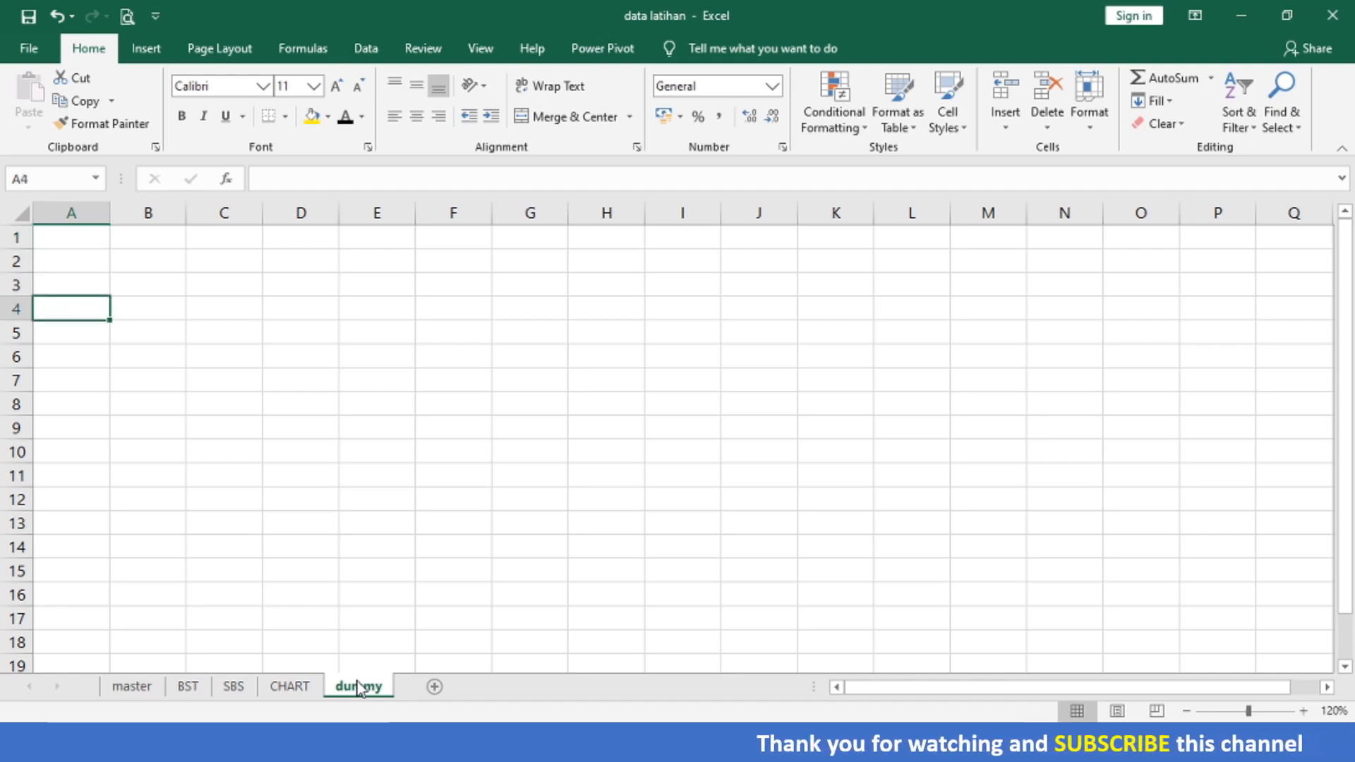
pyautogui.press('Right')
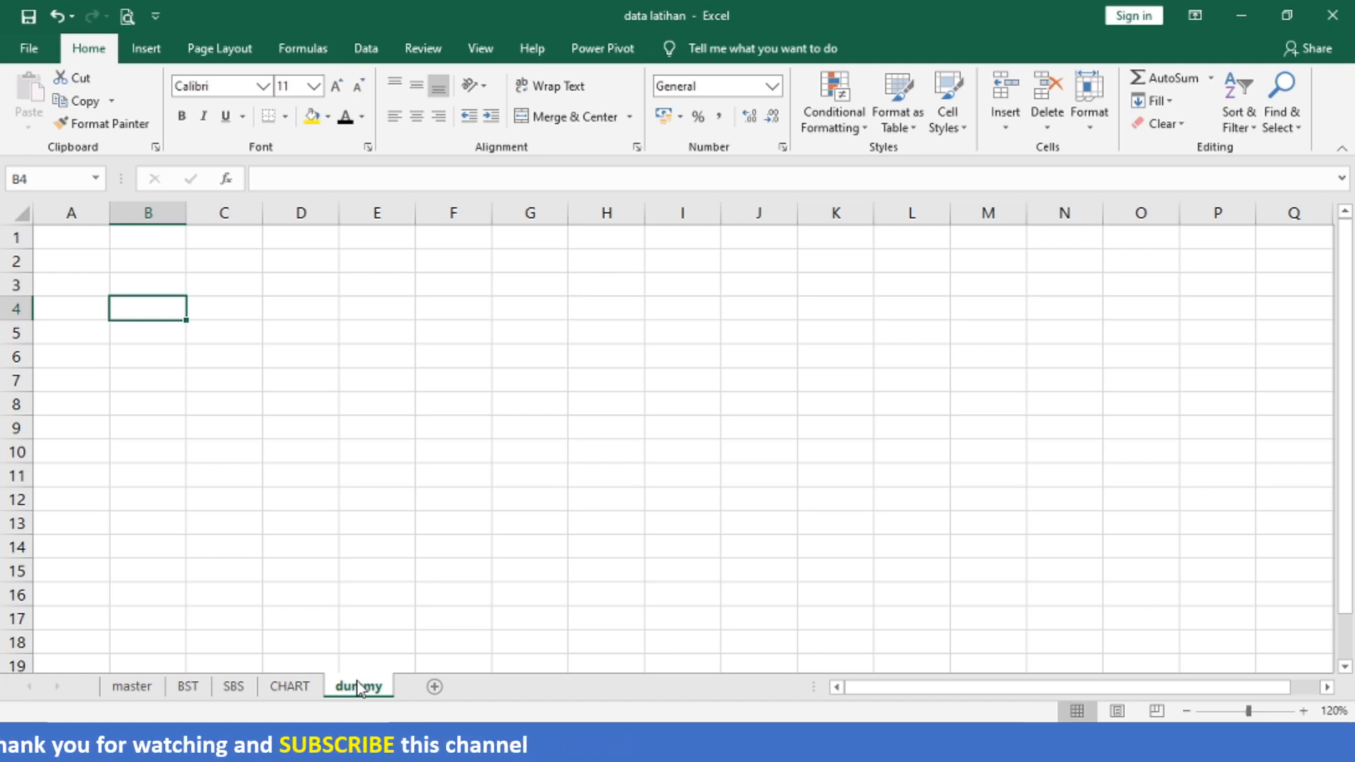
pyautogui.write('tA')
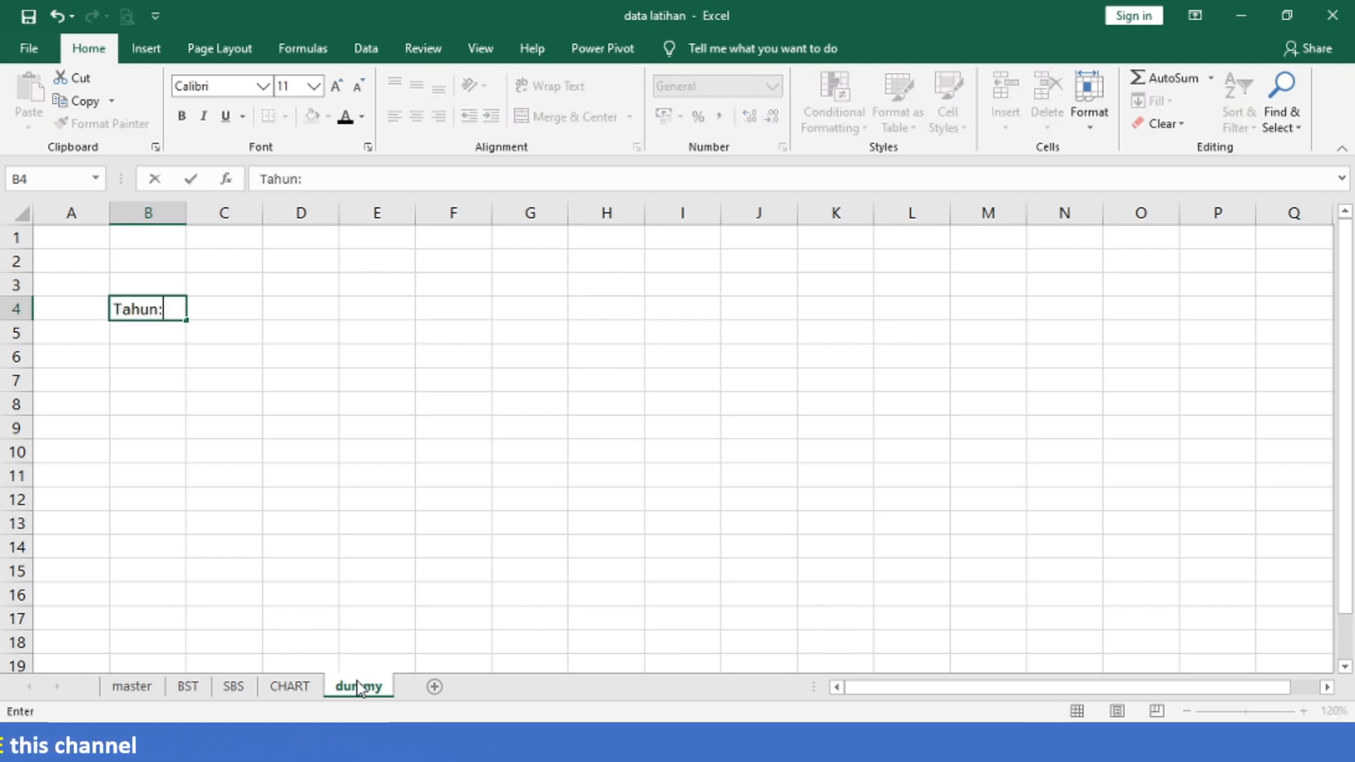
pyautogui.press('Return')
pyautogui.write('Ke')
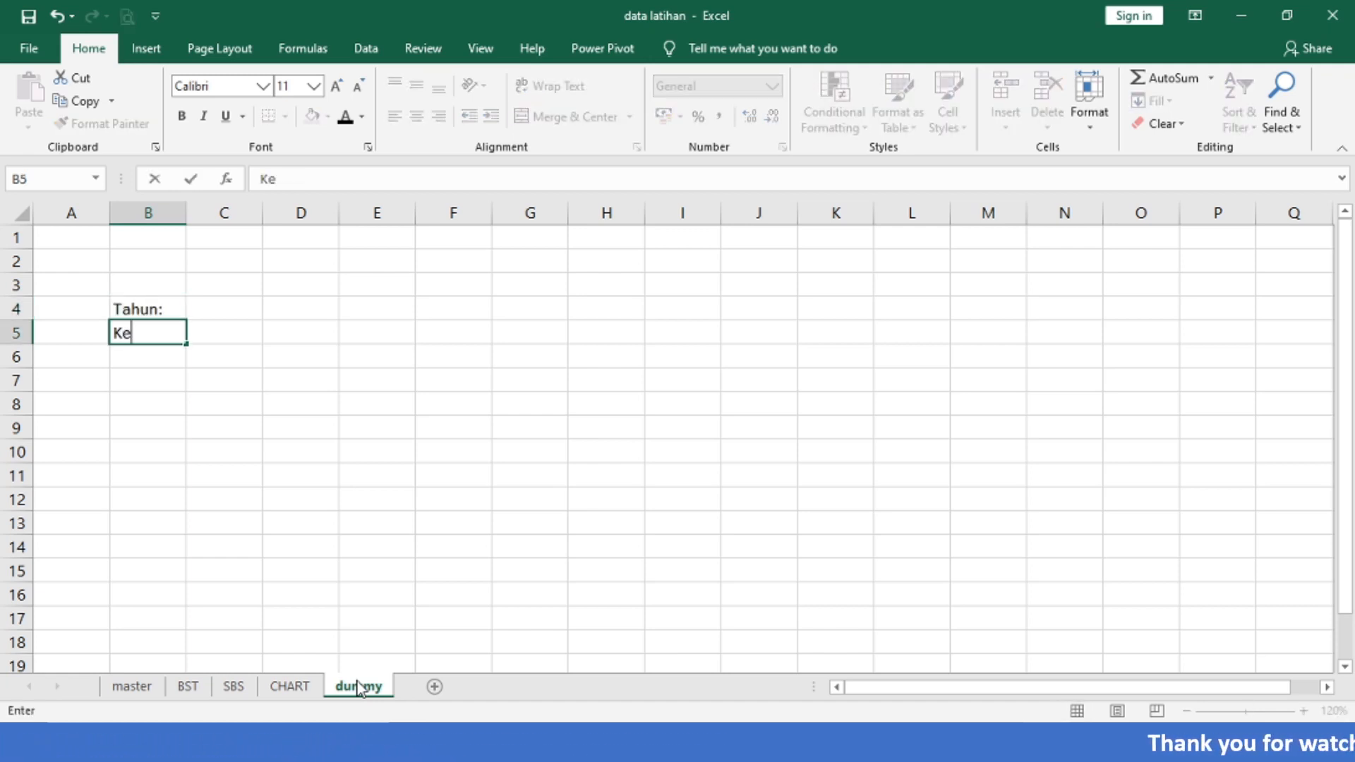
pyautogui.write('lompok')
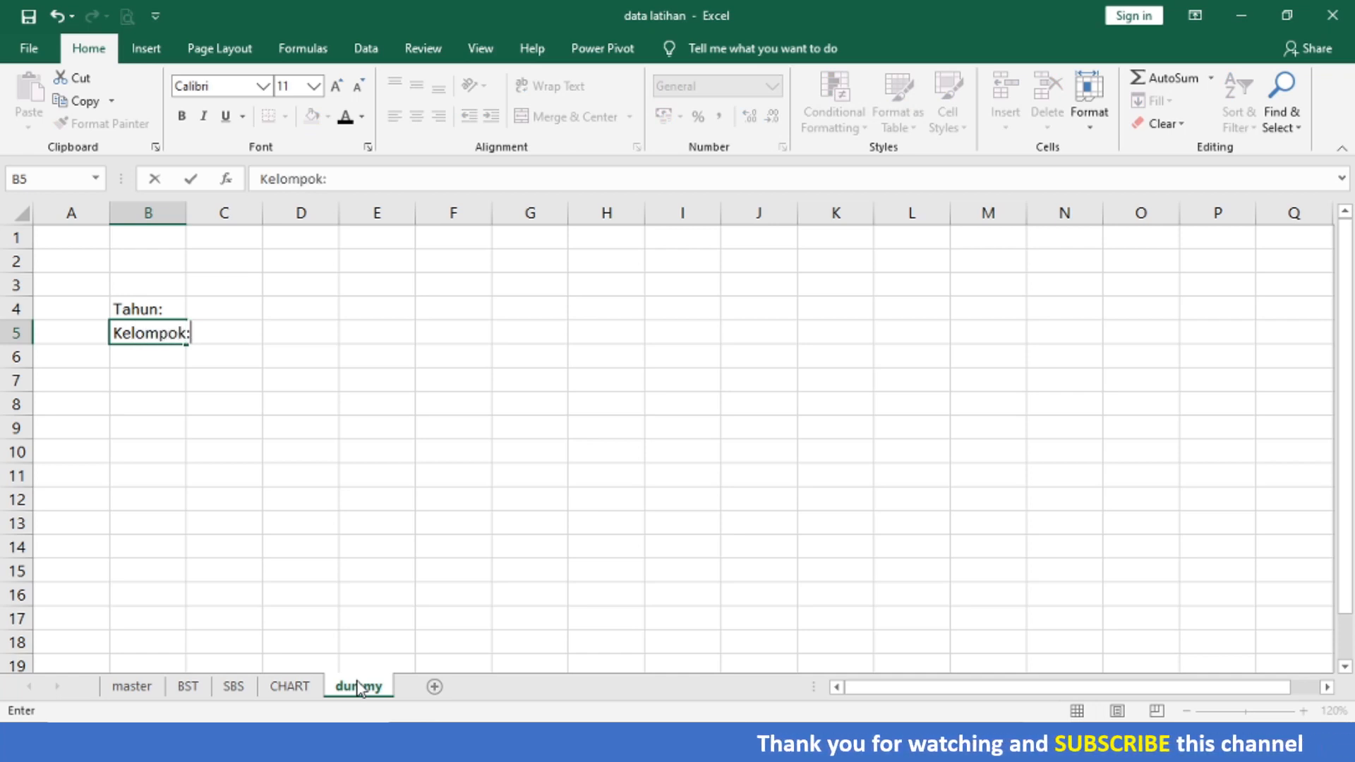
pyautogui.write(':')
pyautogui.press('Return')
# Enter the label "Jenis:" in cell B7 and autofit the width of column B.
pyautogui.press('Return')
pyautogui.write('Jenis:')
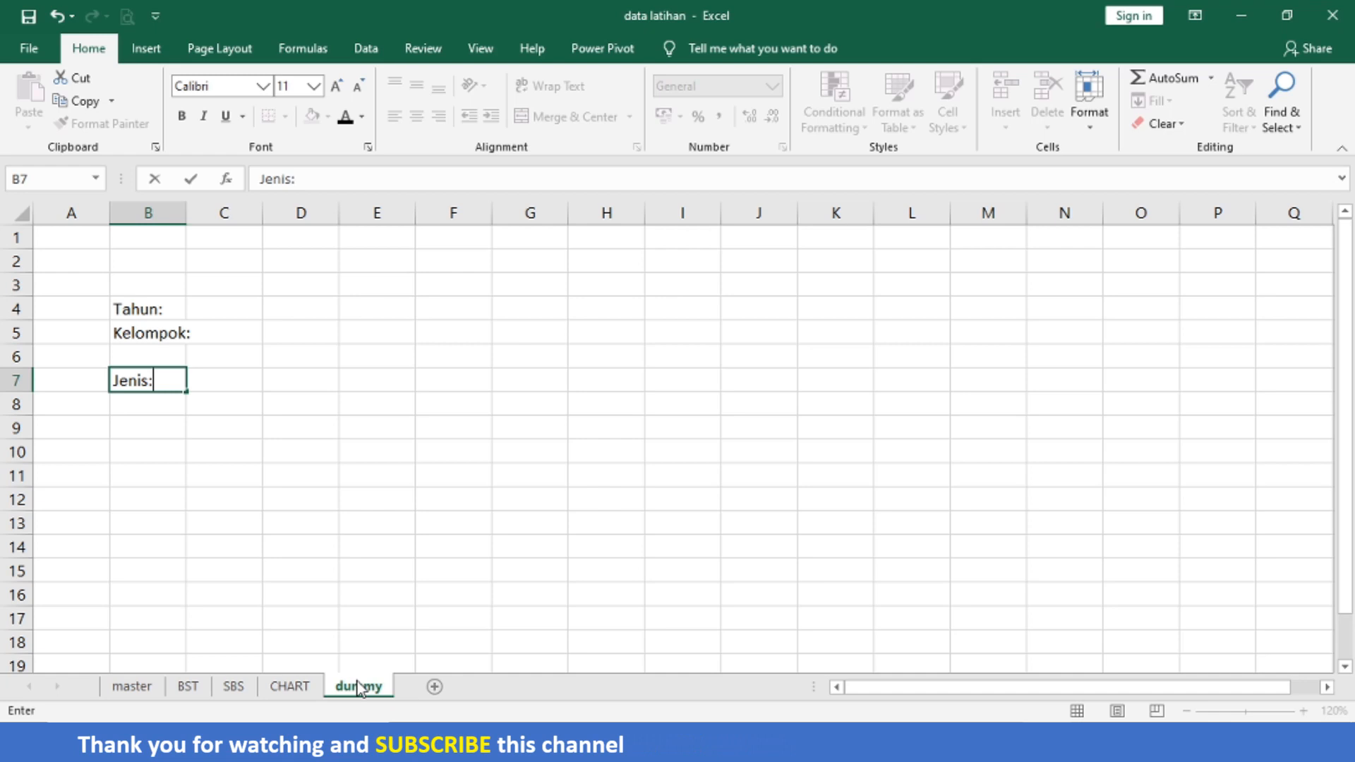
pyautogui.press('Return')
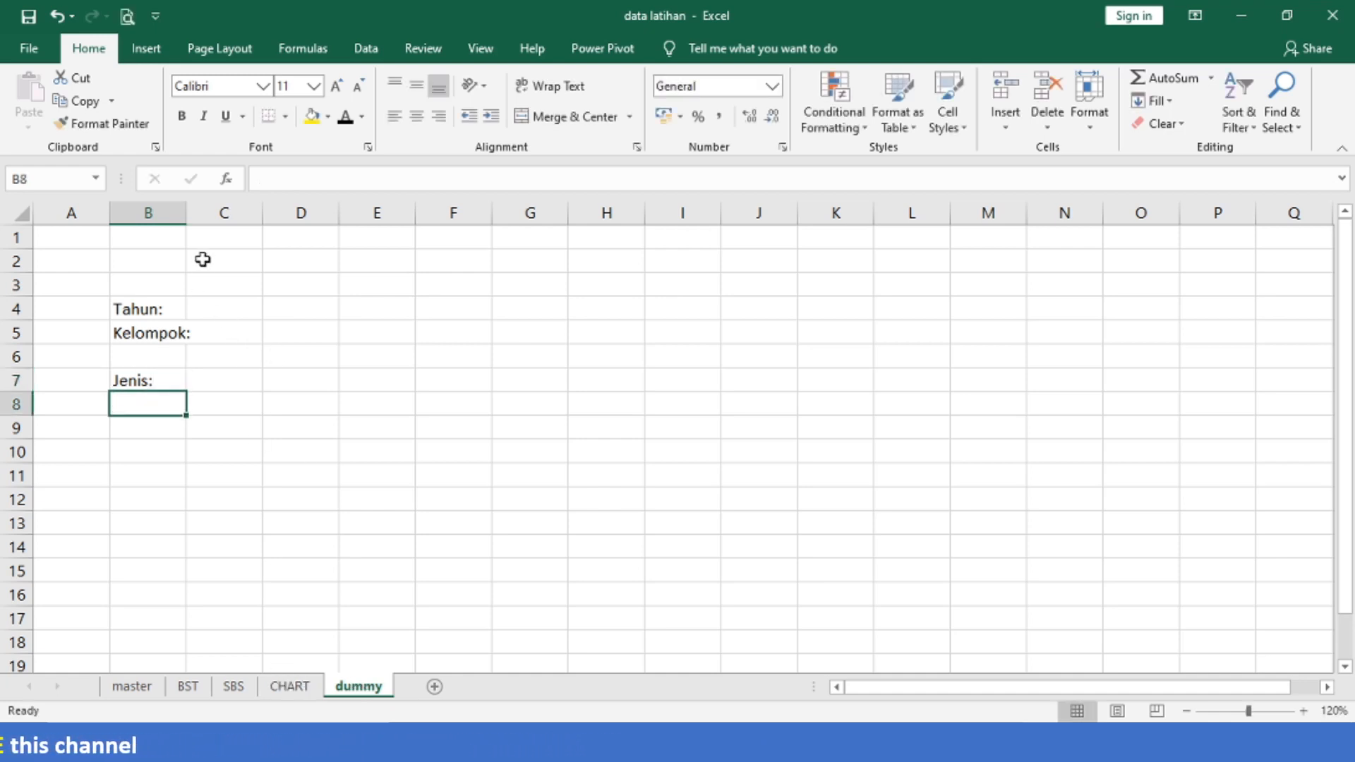
pyautogui.doubleClick(182, 212)
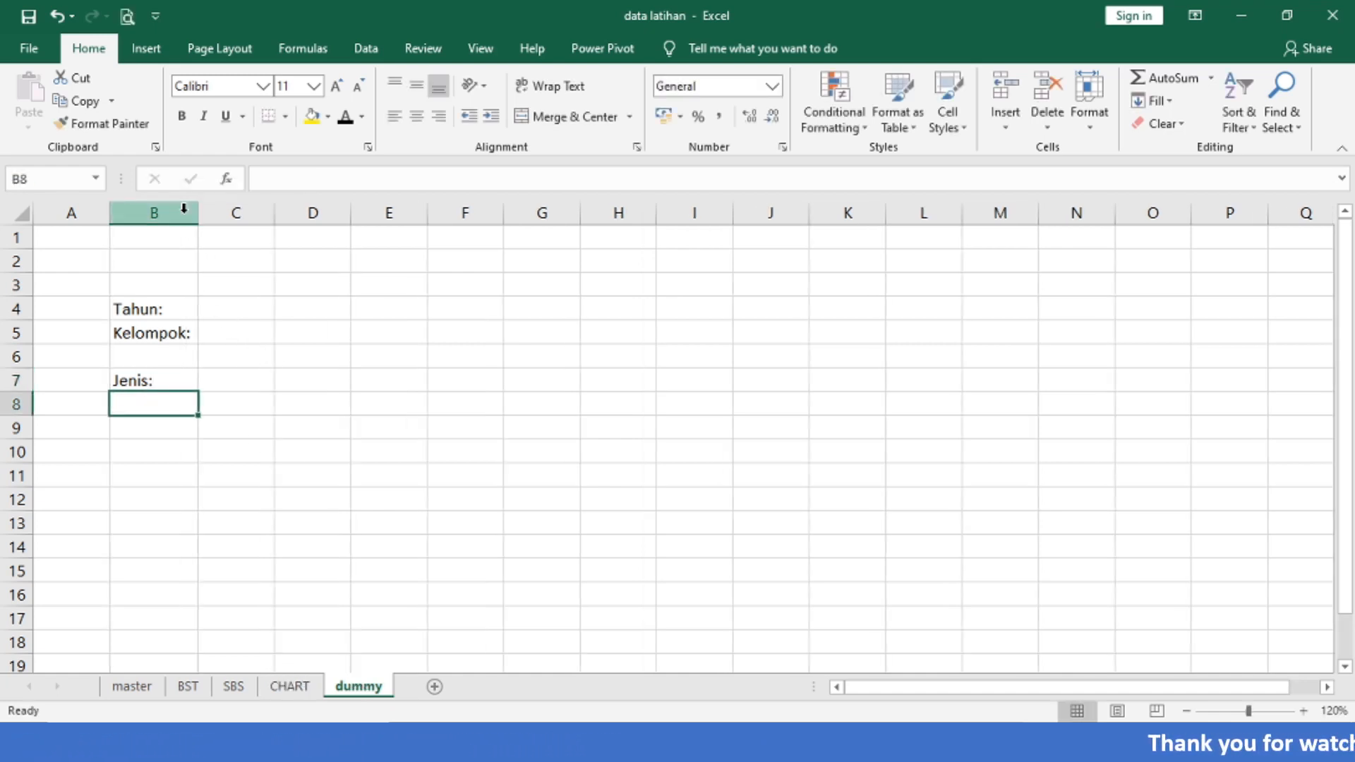
# Add a List data validation to cell C4 with source =master!$A$1:$A$6 and check its dropdown.
pyautogui.press('Up')
pyautogui.press('Up')
pyautogui.press('Up')
pyautogui.press('Up')
pyautogui.press('Right')
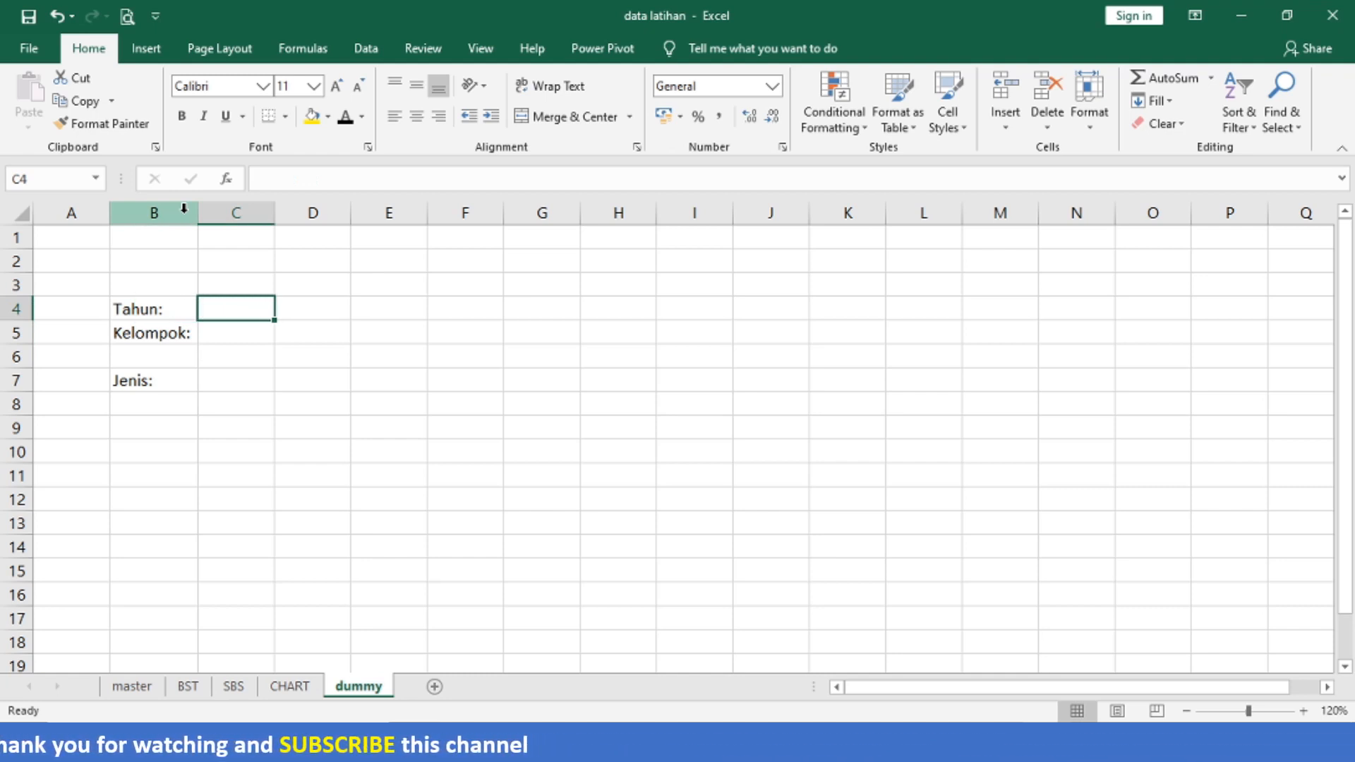
pyautogui.click(359, 63)
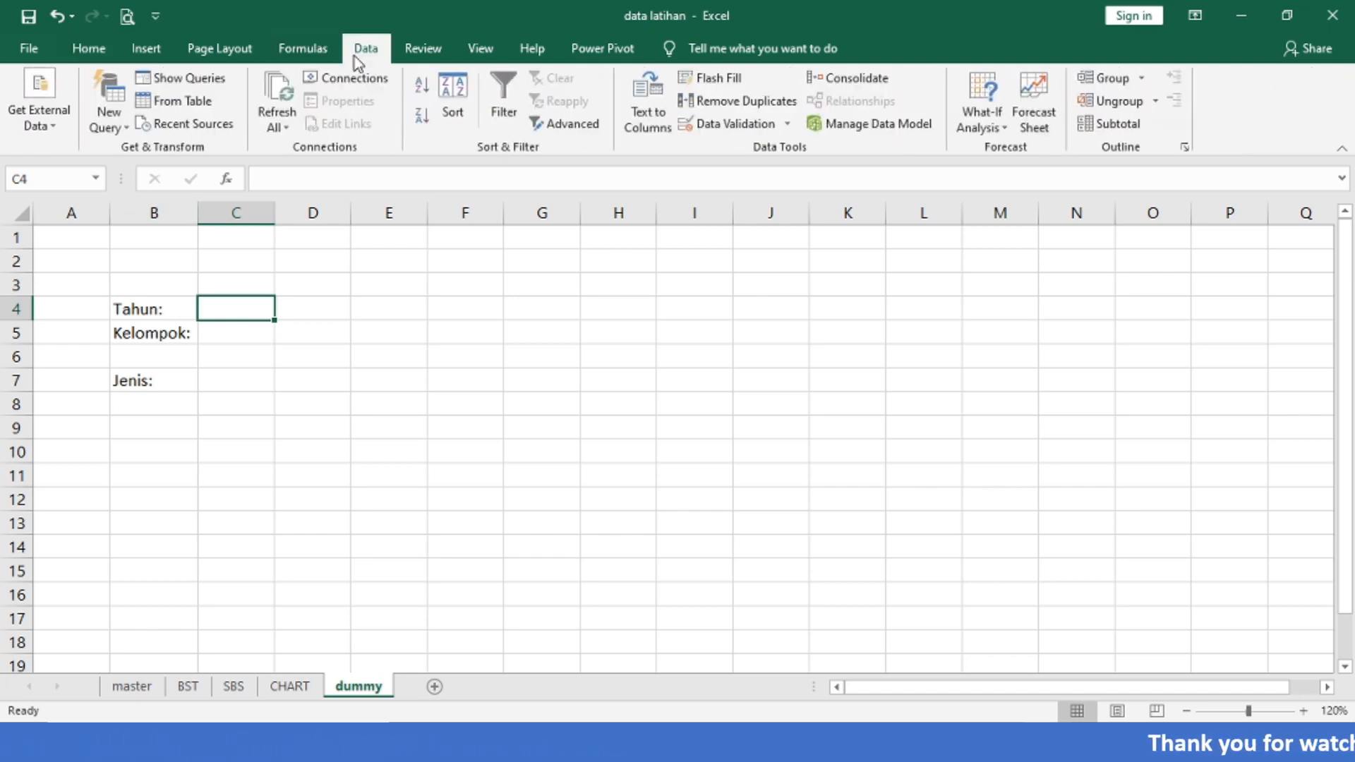
pyautogui.click(755, 127)
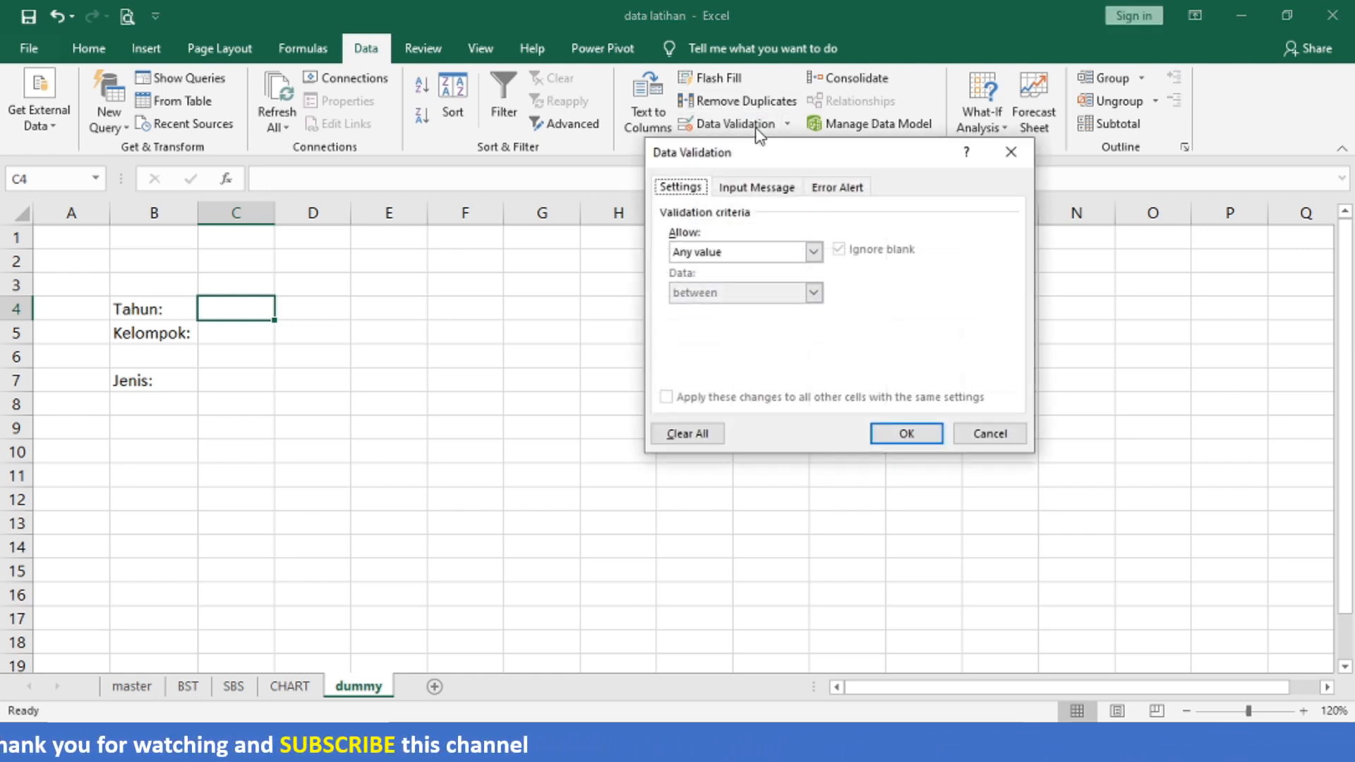
pyautogui.click(759, 259)
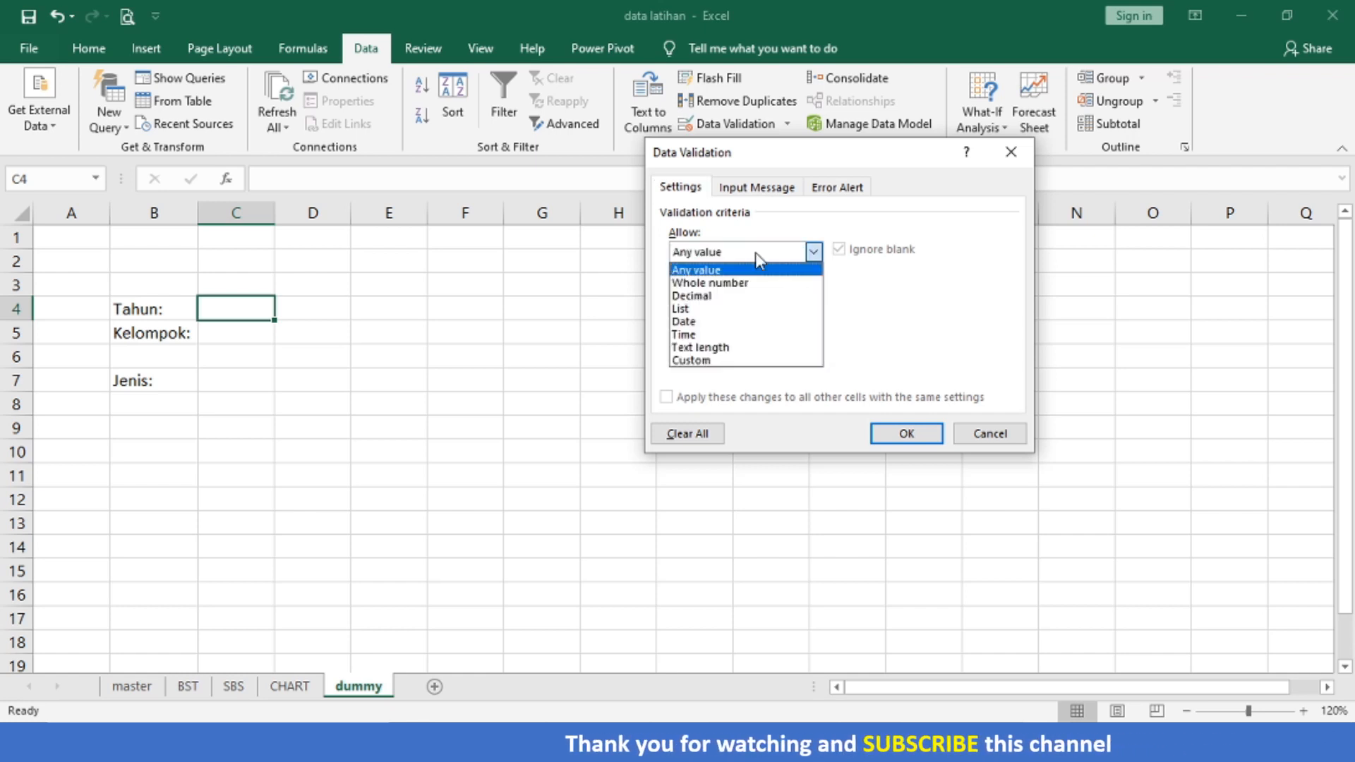
pyautogui.click(749, 311)
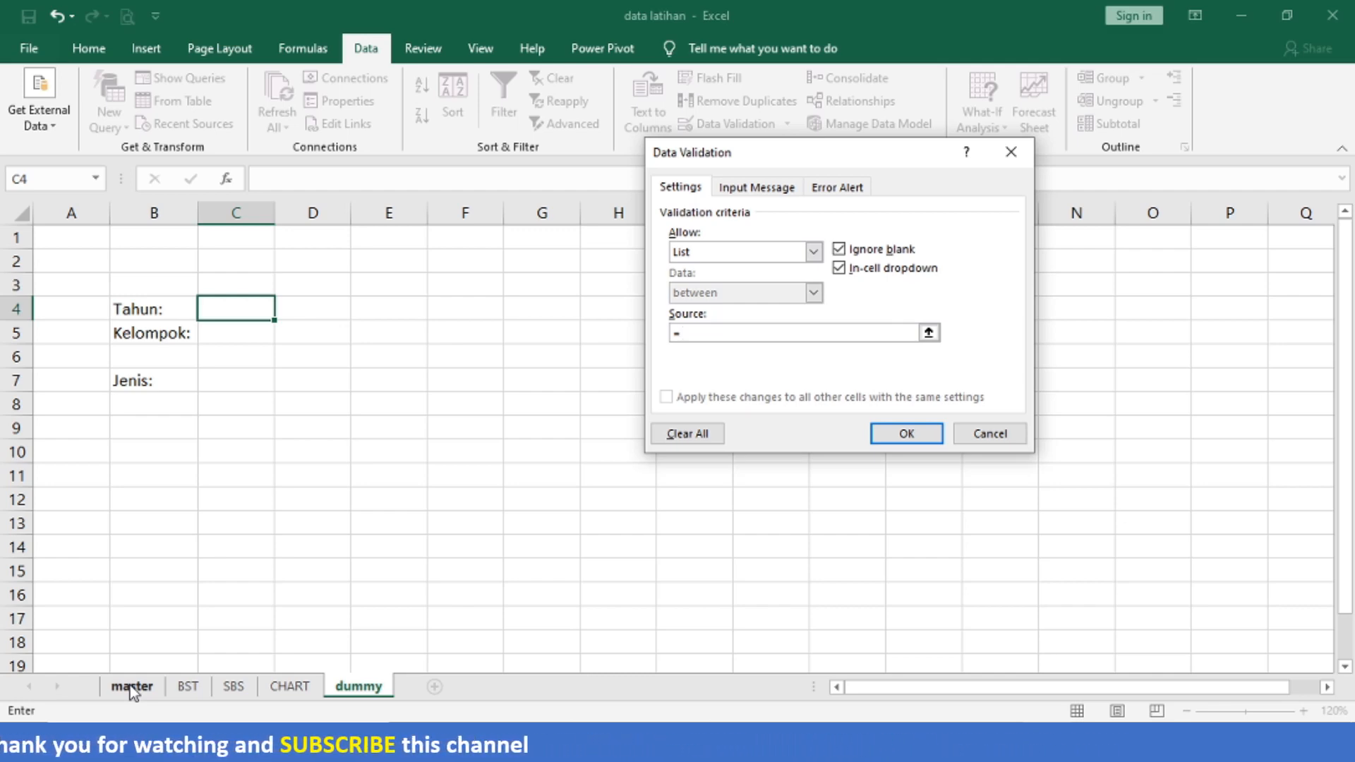
pyautogui.click(129, 685)
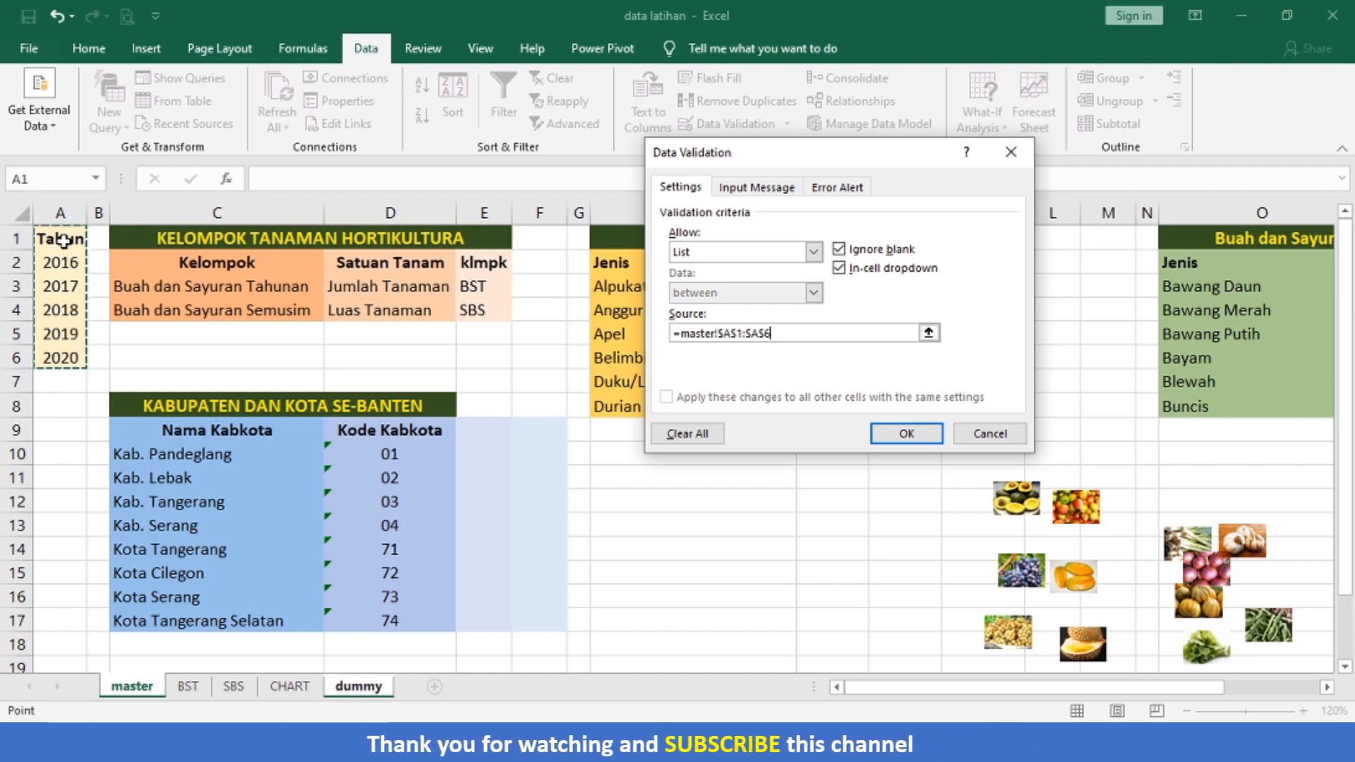
pyautogui.press('Return')
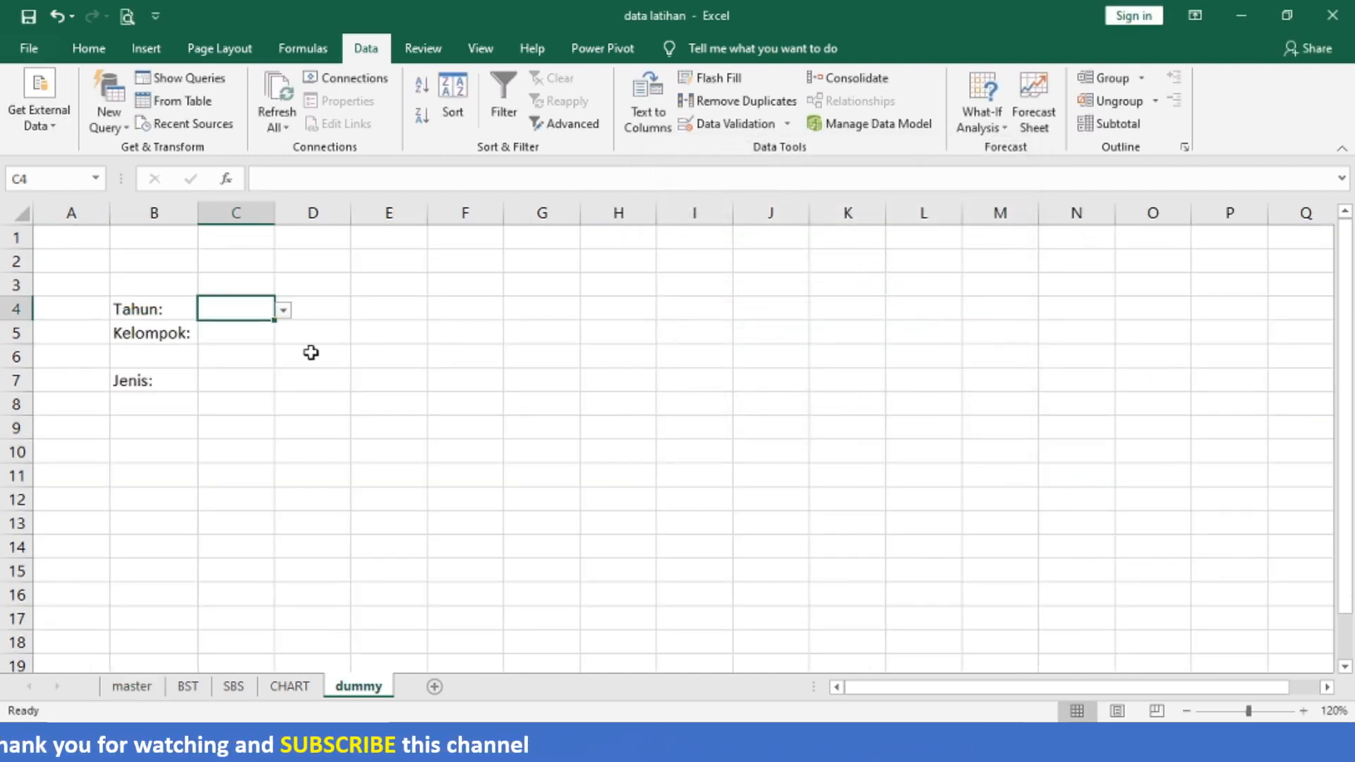
pyautogui.click(283, 310)
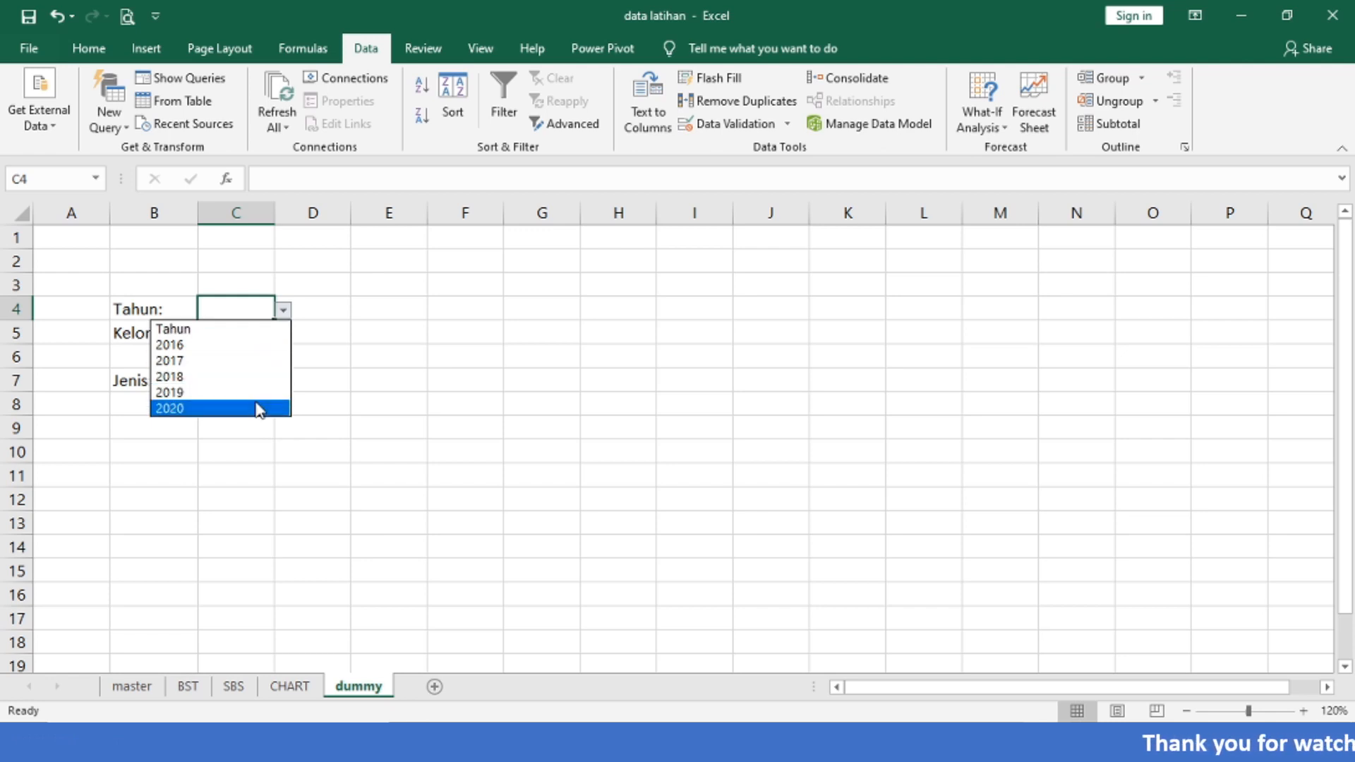
pyautogui.press('Escape')
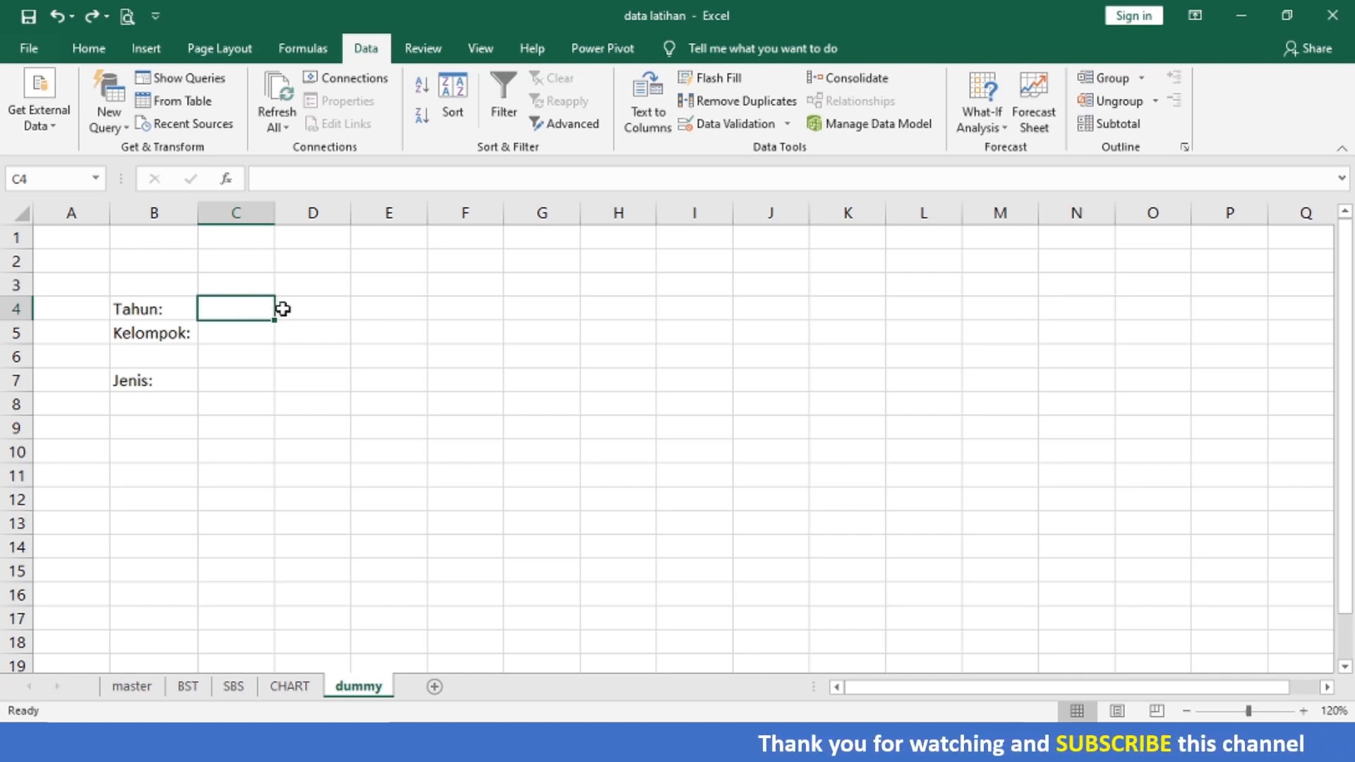
# Name the range A1:A6 on the master sheet "tahun".
pyautogui.click(132, 686)
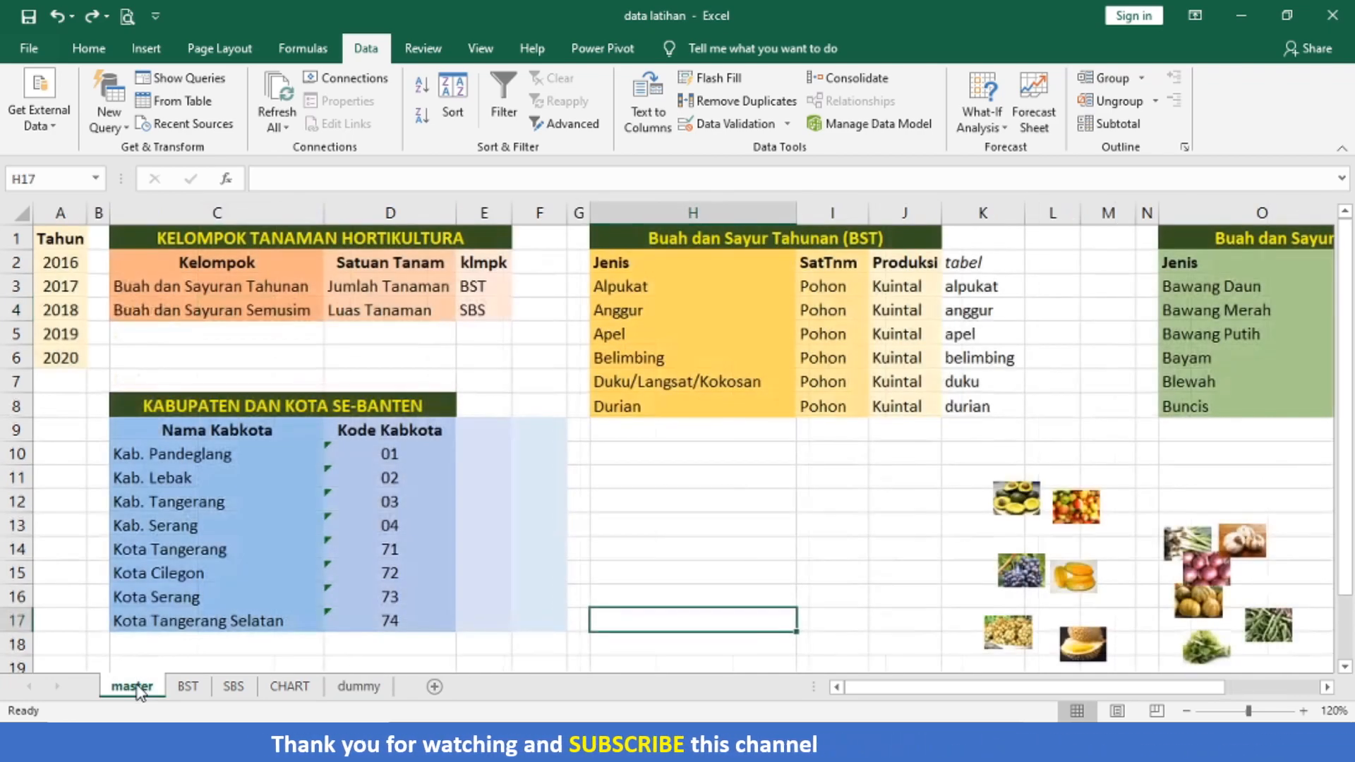
pyautogui.click(57, 240)
pyautogui.hotkey('shift', 'Down')
pyautogui.hotkey('shift', 'Down')
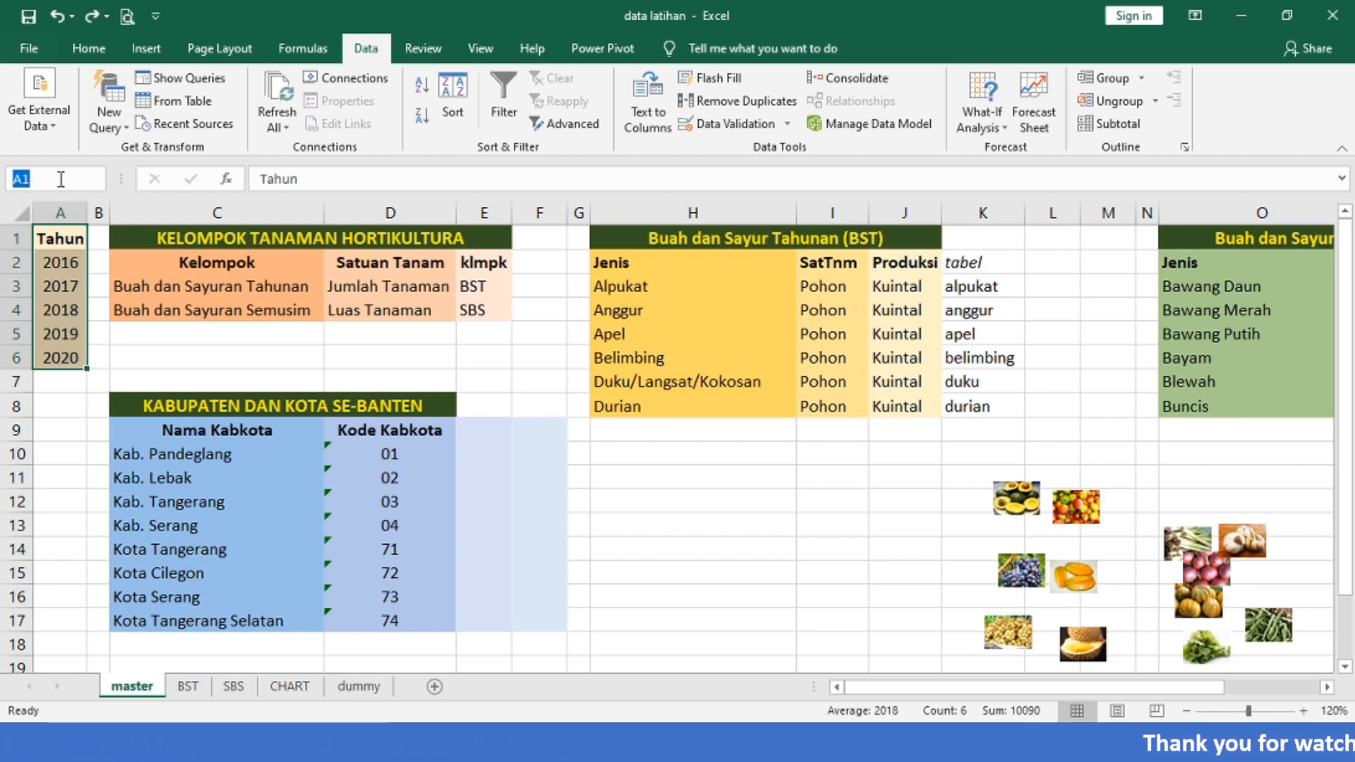
pyautogui.press('Return')
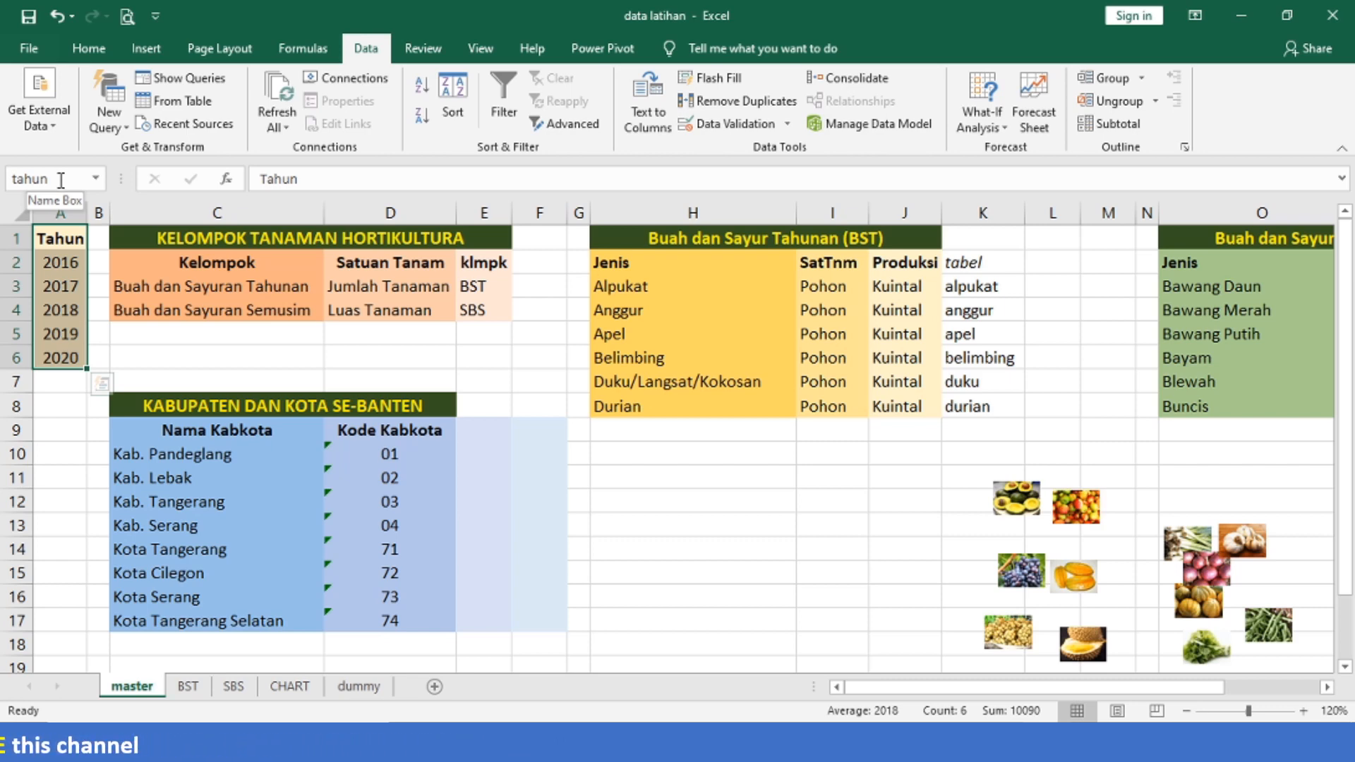
# Add a List data validation to cell C4 of the dummy sheet with the source =tahun.
pyautogui.click(358, 687)
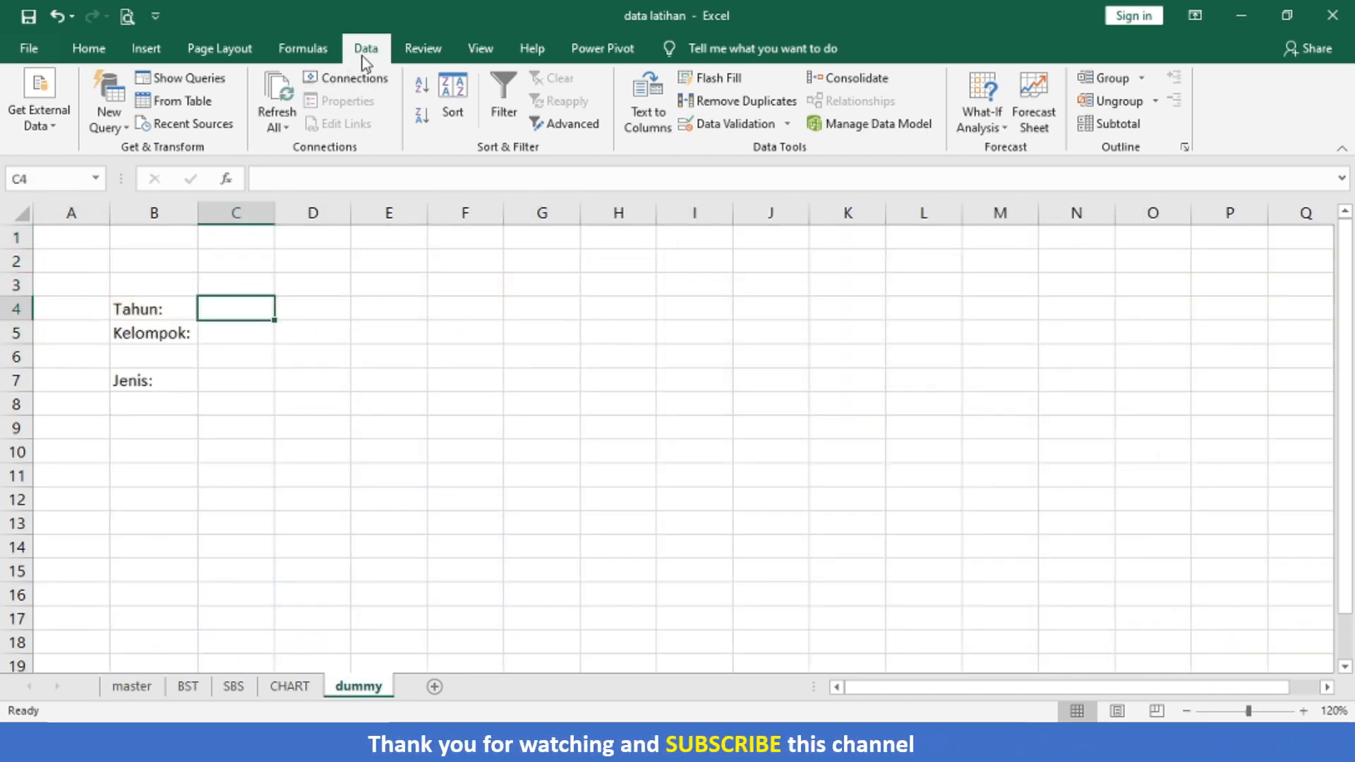
pyautogui.click(753, 124)
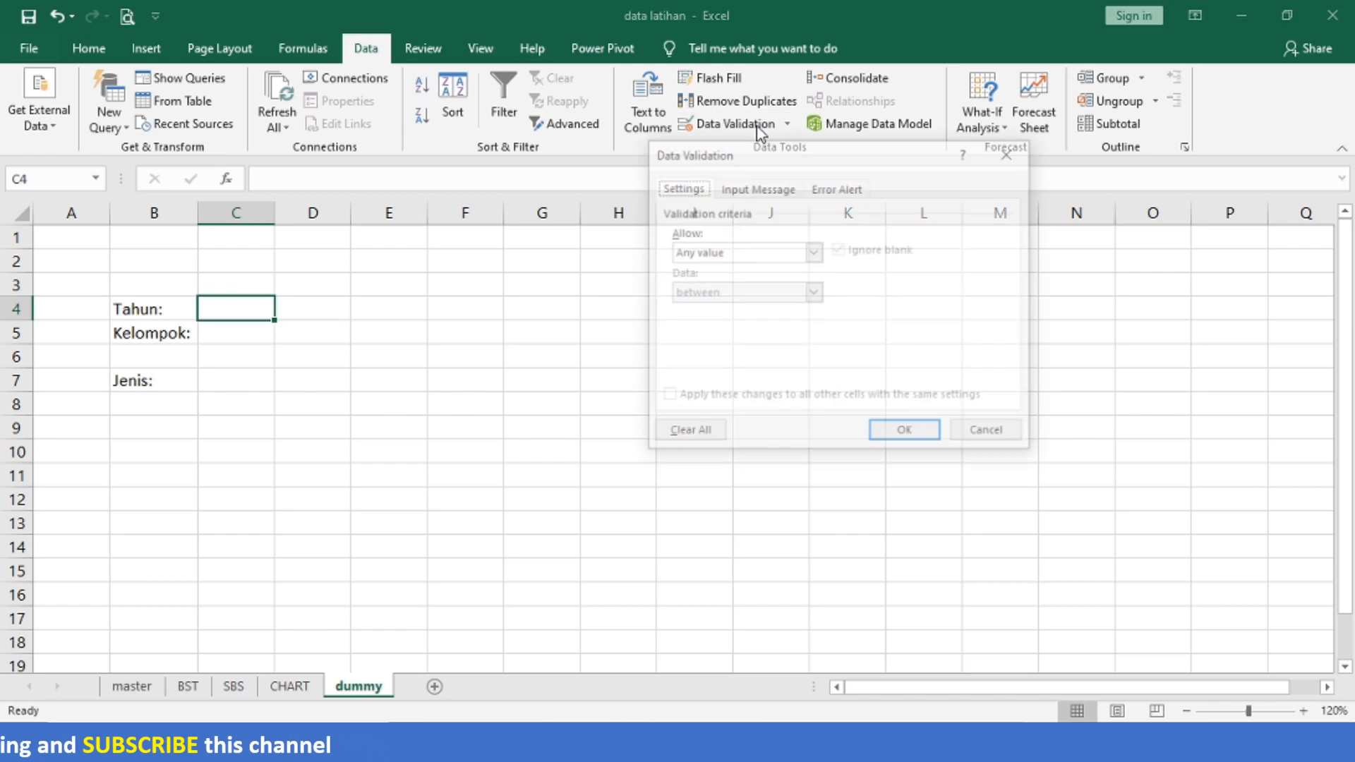
pyautogui.click(736, 254)
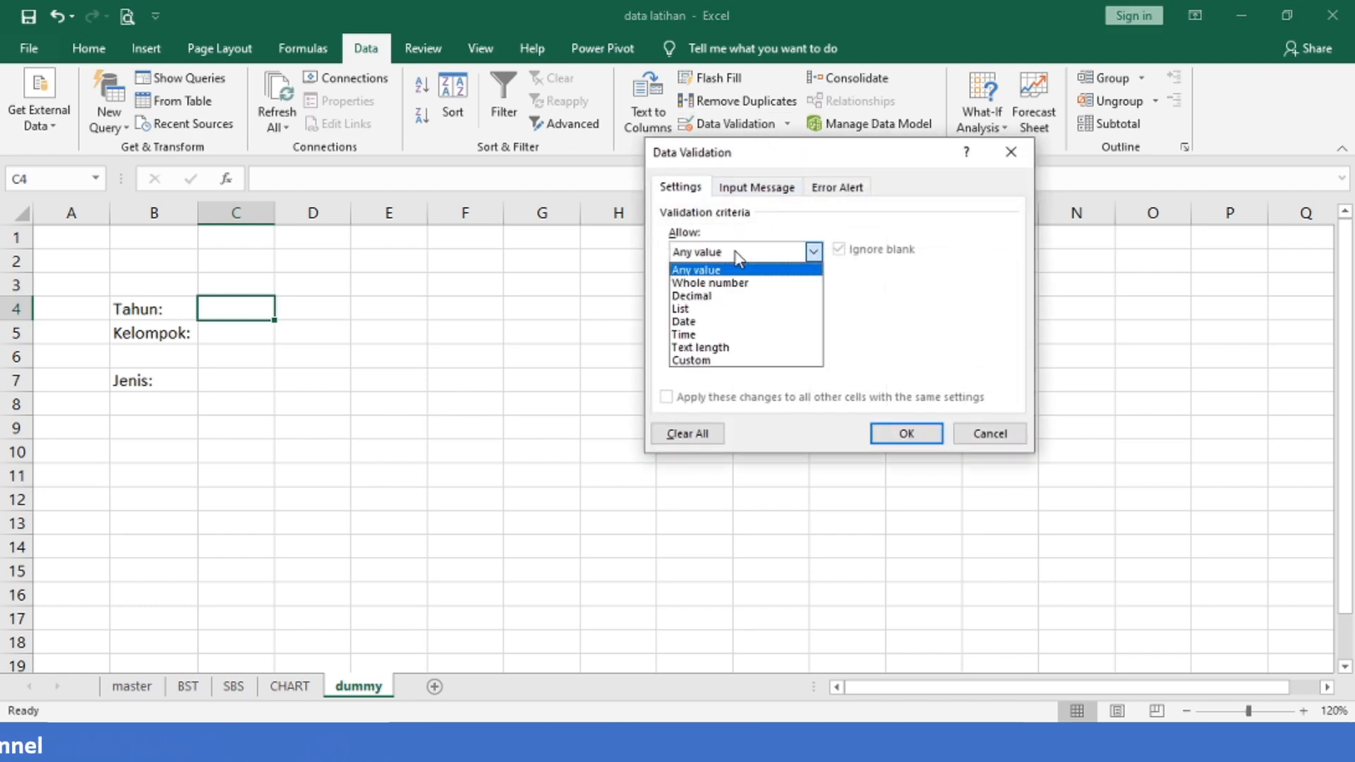
pyautogui.click(732, 310)
pyautogui.click(725, 333)
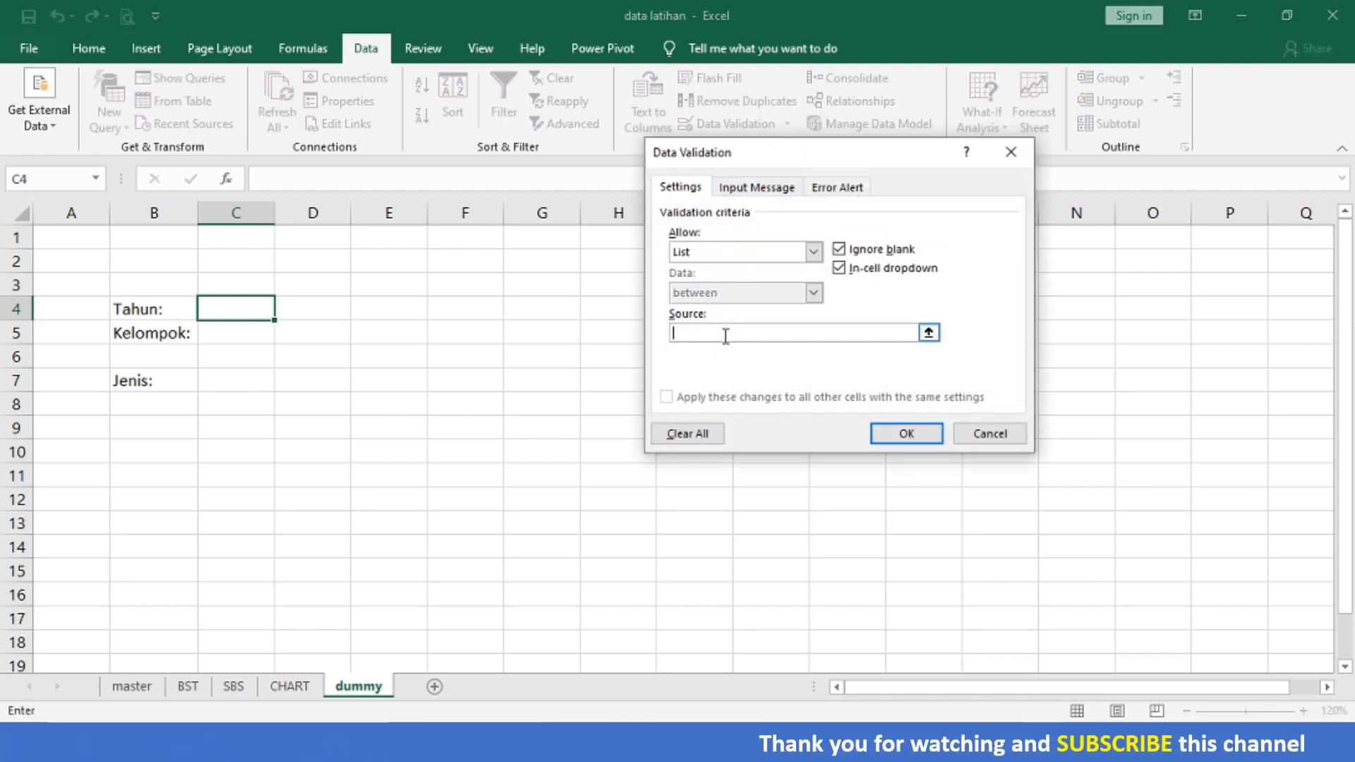
pyautogui.write('=')
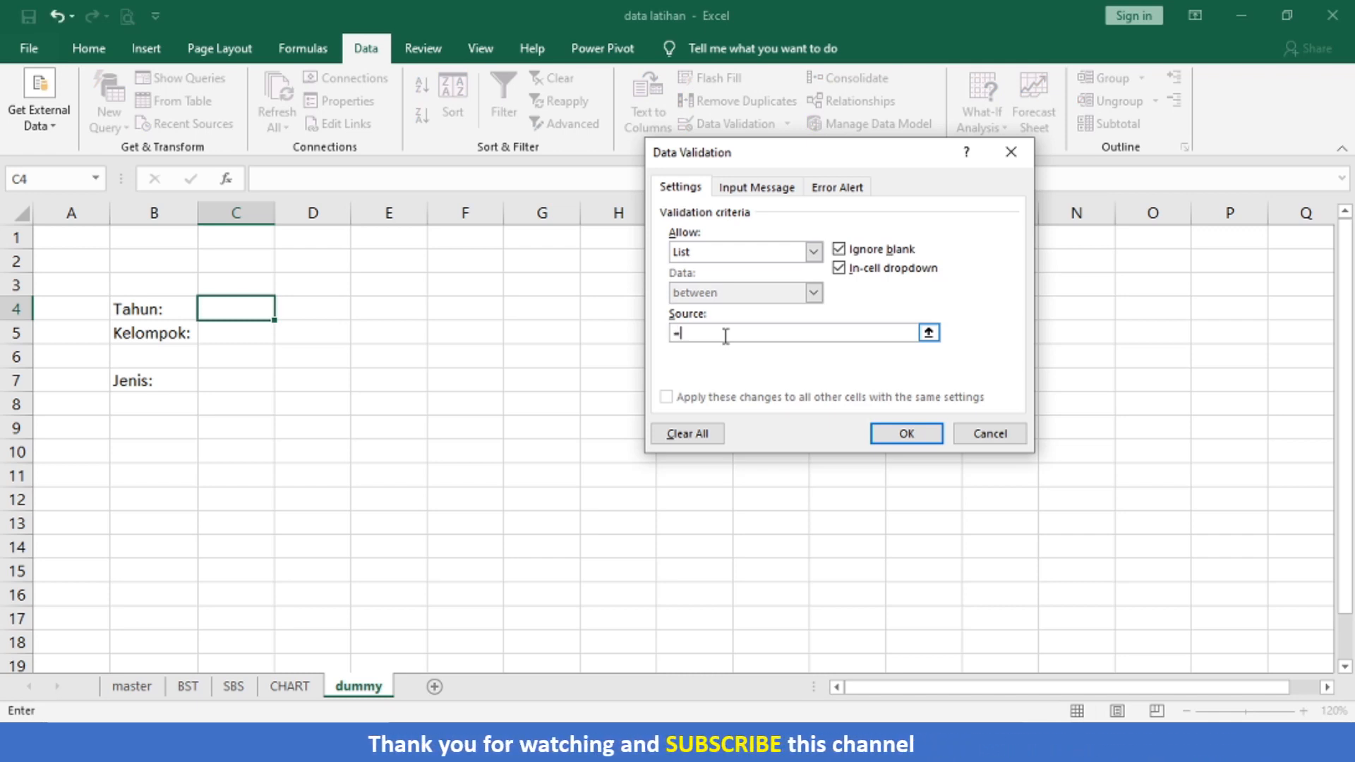
pyautogui.write('tahun')
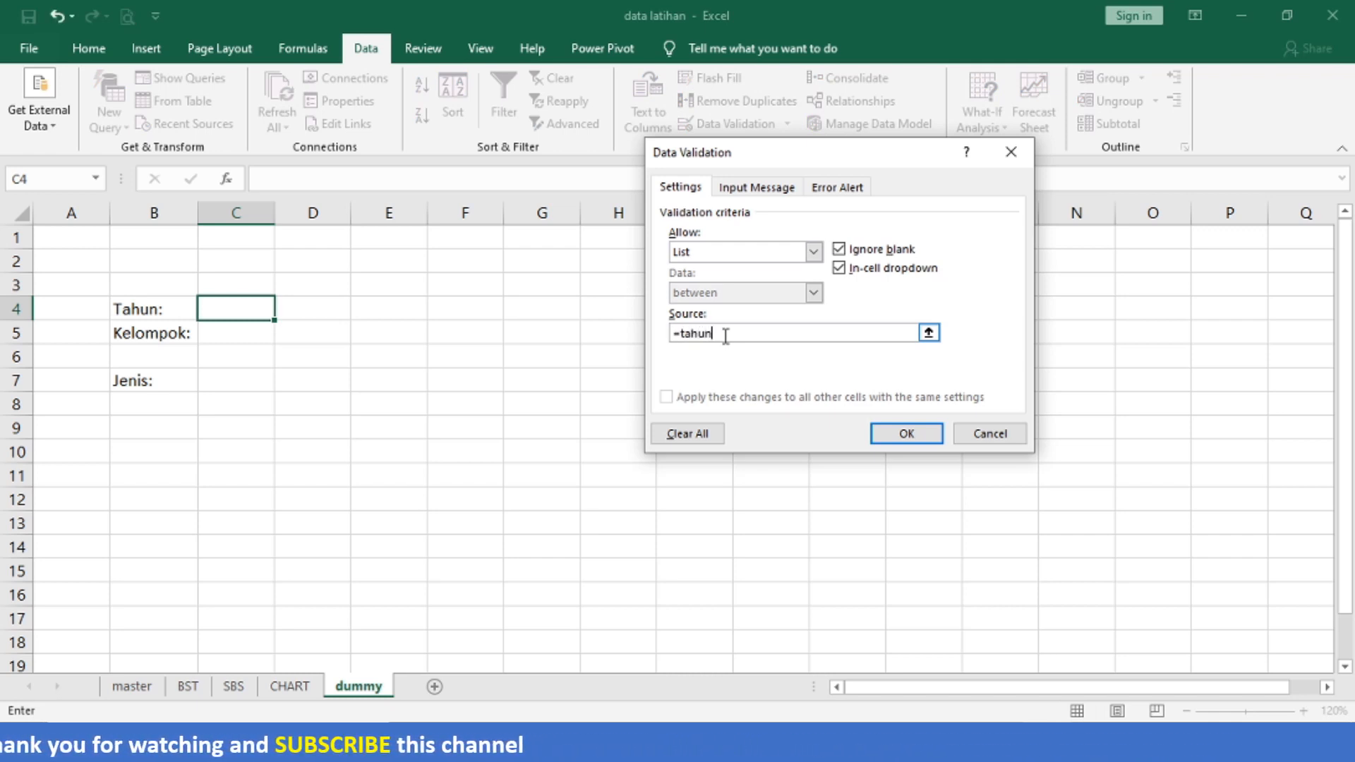
pyautogui.press('Return')
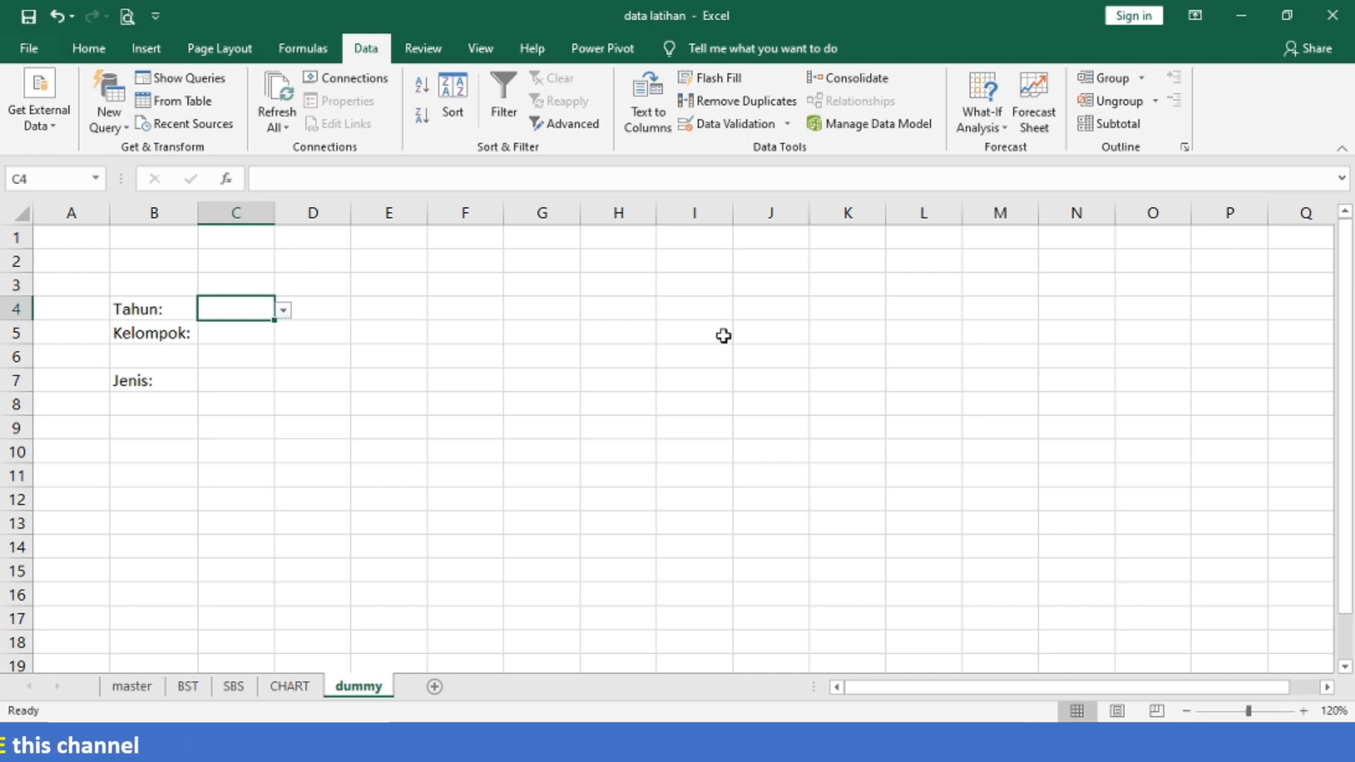
# Choose 2019 from the dropdown in cell C4 and fill the cell with light orange.
pyautogui.click(283, 311)
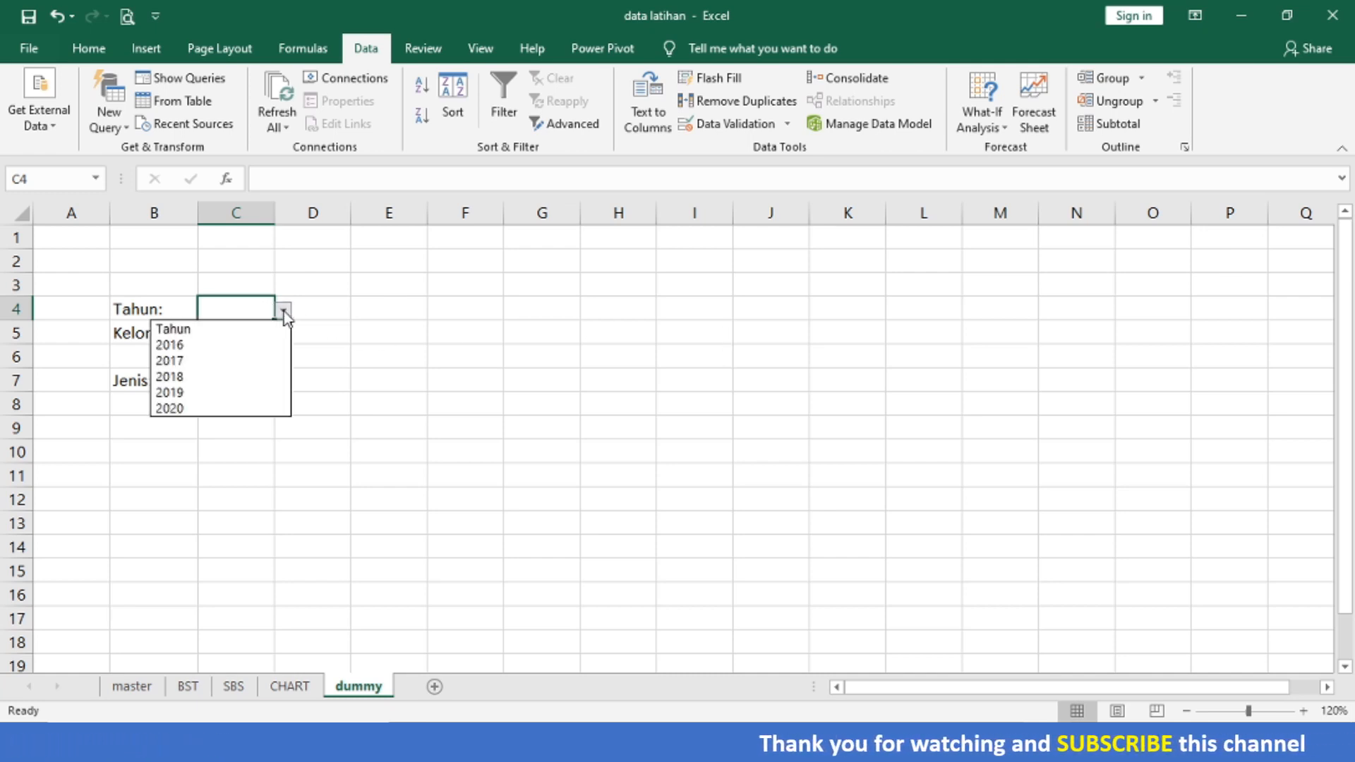
pyautogui.click(248, 392)
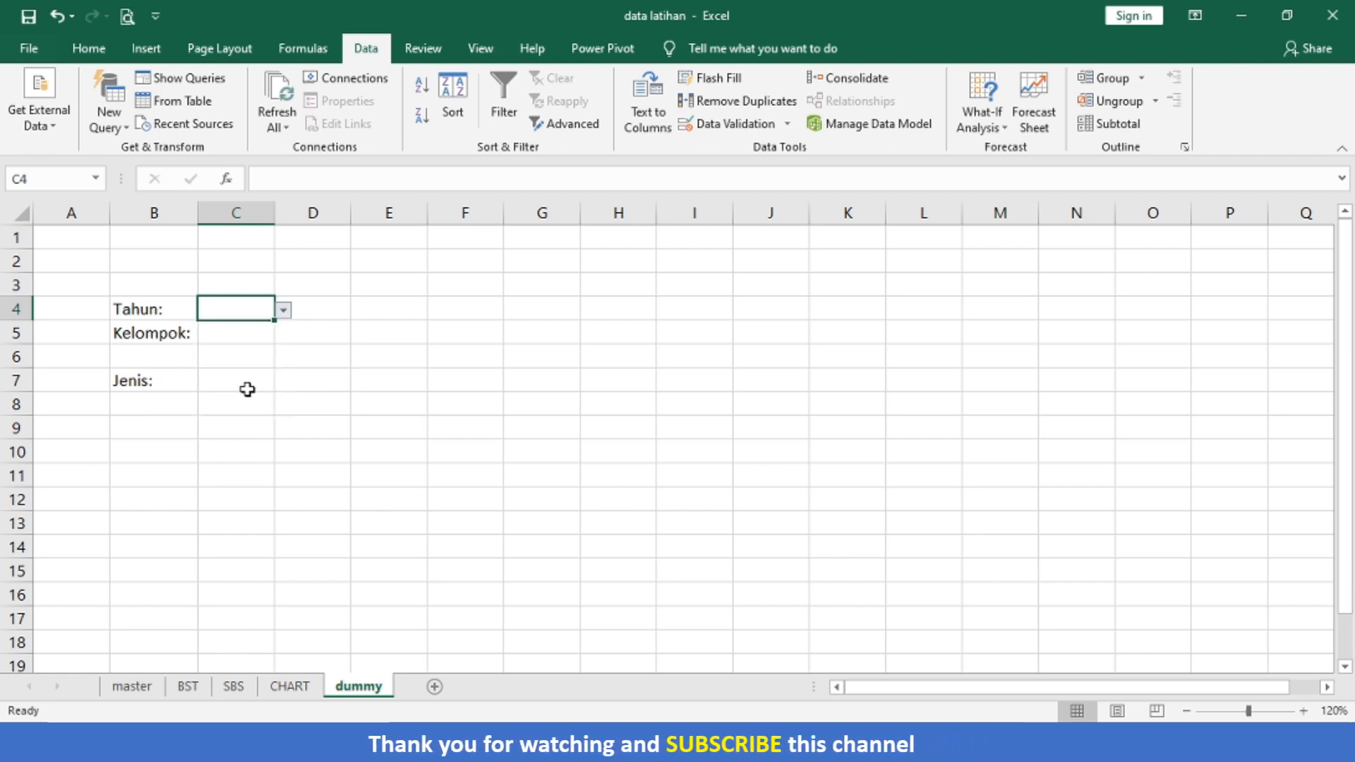
pyautogui.click(89, 50)
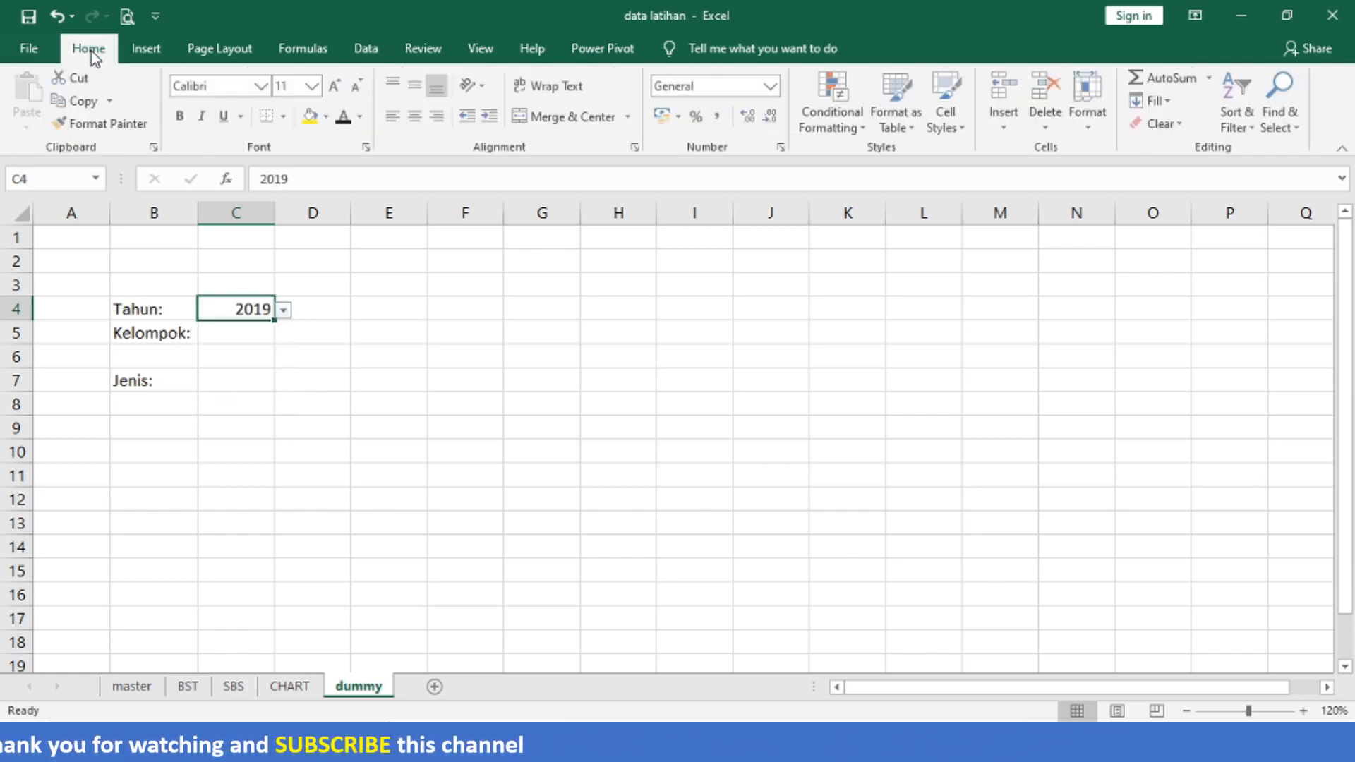
pyautogui.click(328, 117)
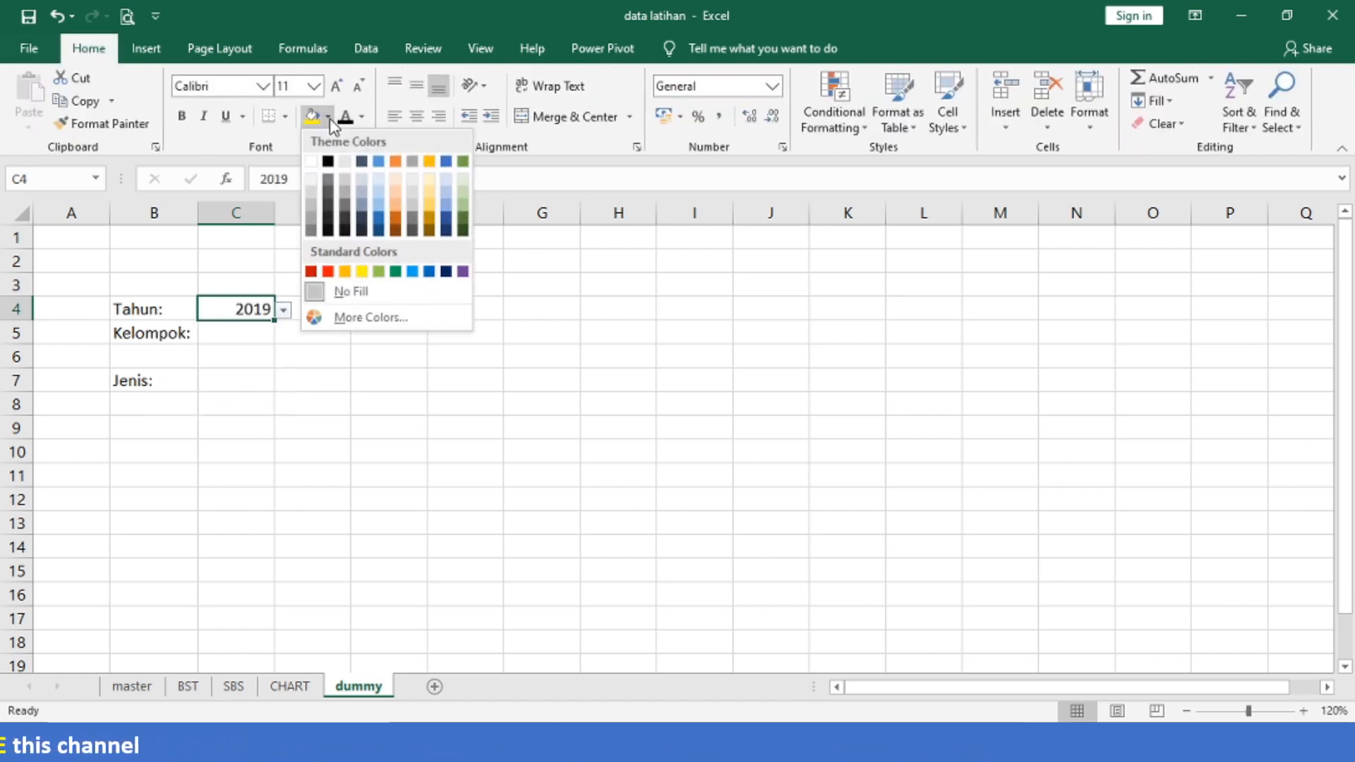
pyautogui.click(395, 182)
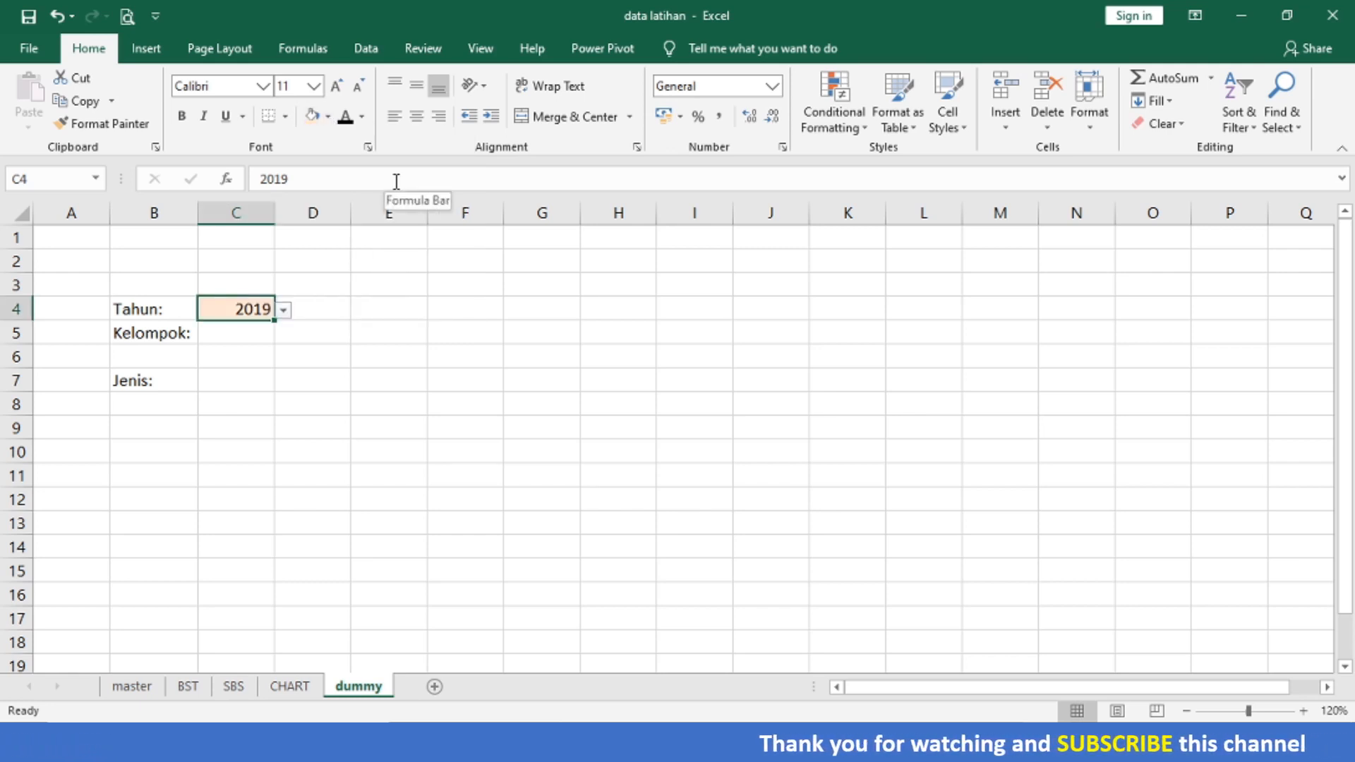
# Name the Kelompok range C2:C4 on the master sheet "klmpk".
pyautogui.click(257, 332)
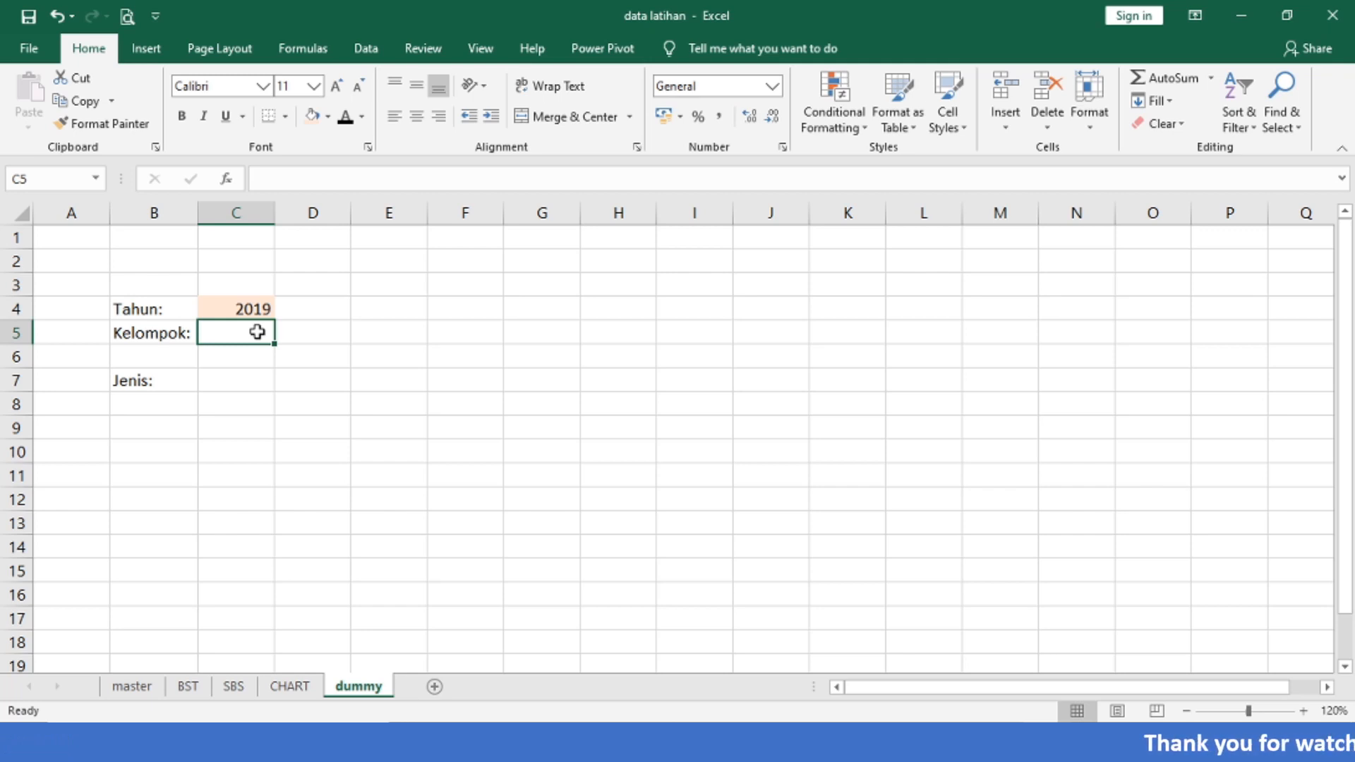
pyautogui.click(133, 687)
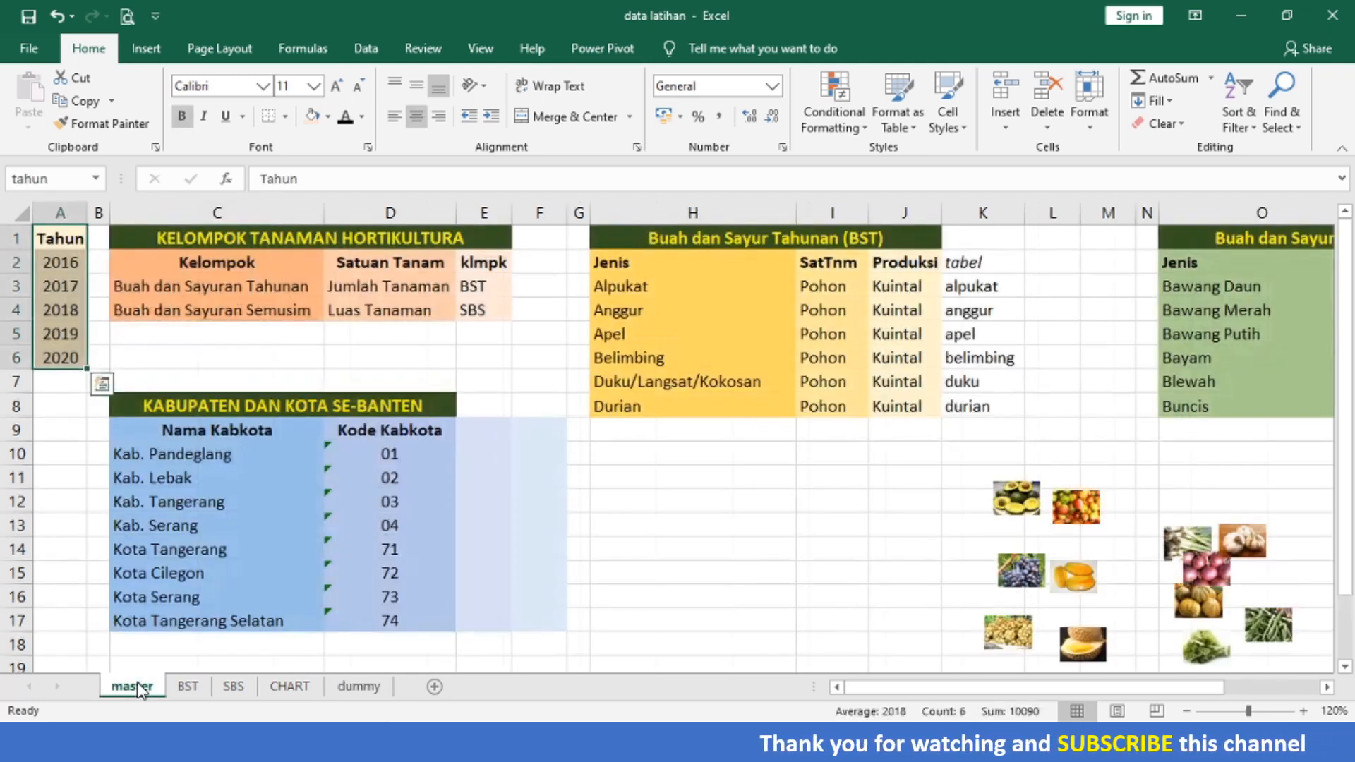
pyautogui.click(192, 266)
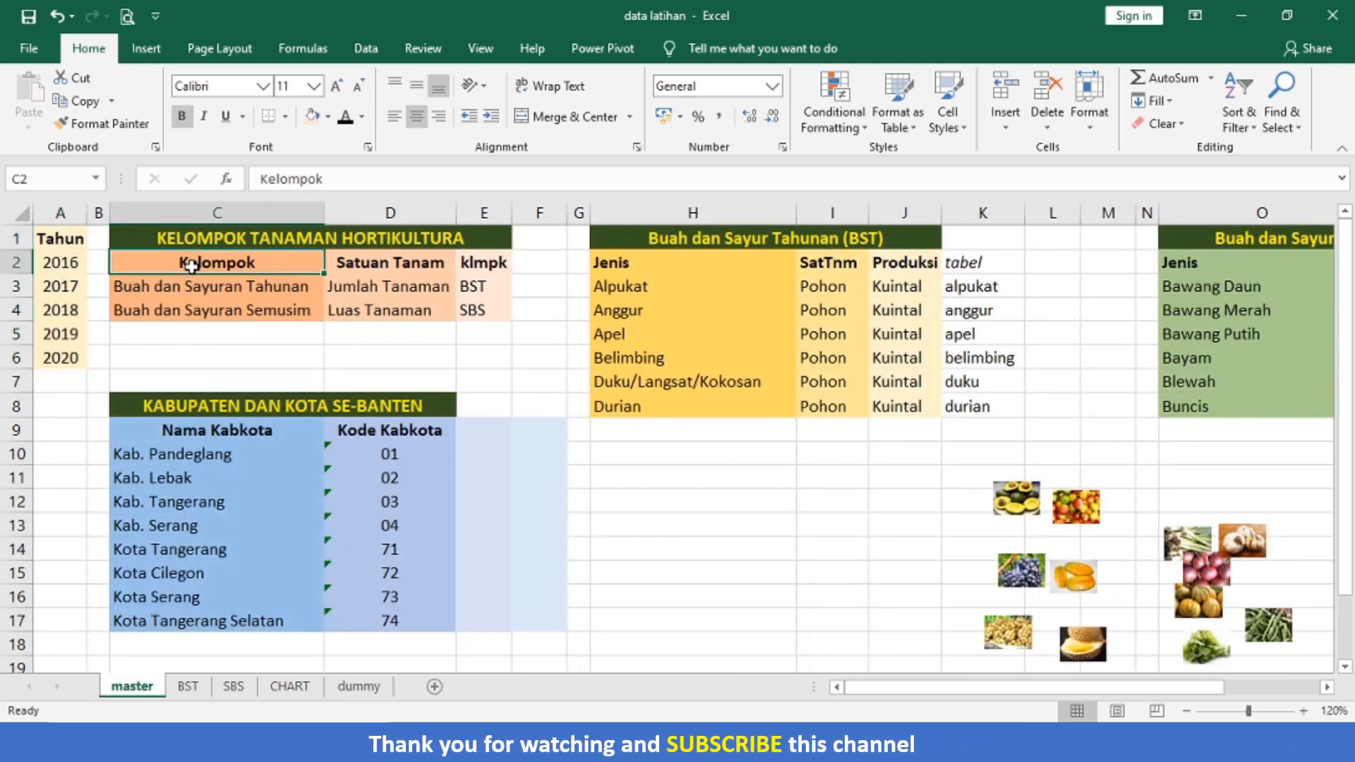
pyautogui.hotkey('shift', 'Down')
pyautogui.hotkey('shift', 'Down')
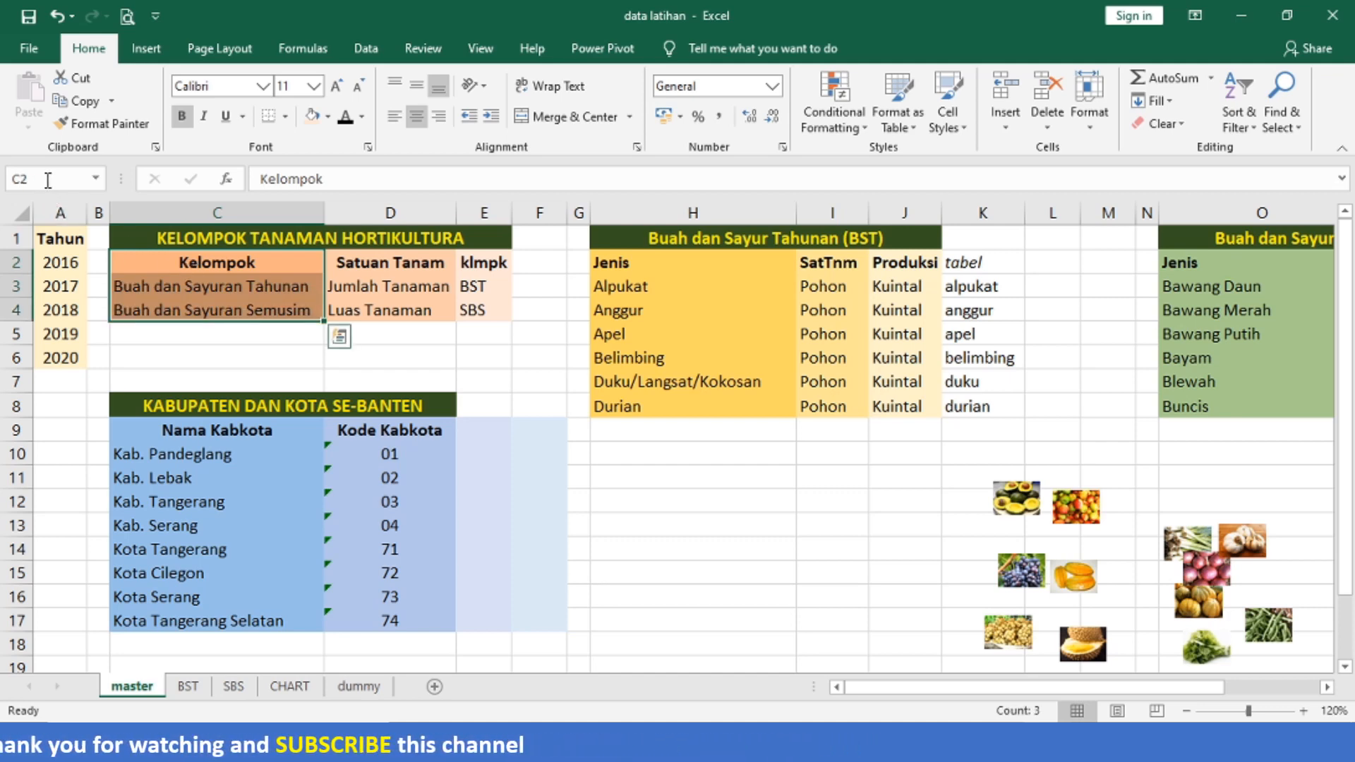
pyautogui.click(185, 268)
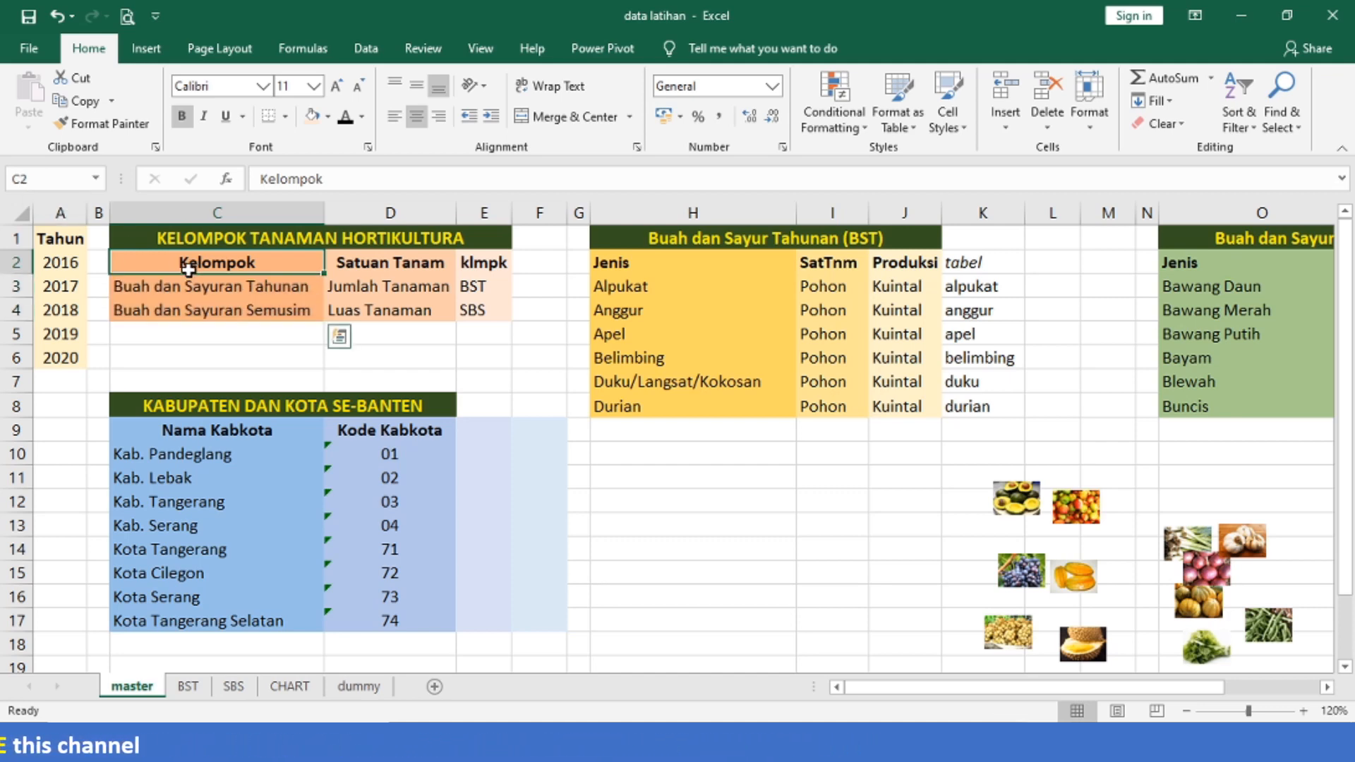
pyautogui.hotkey('shift', 'Down')
pyautogui.hotkey('shift', 'Down')
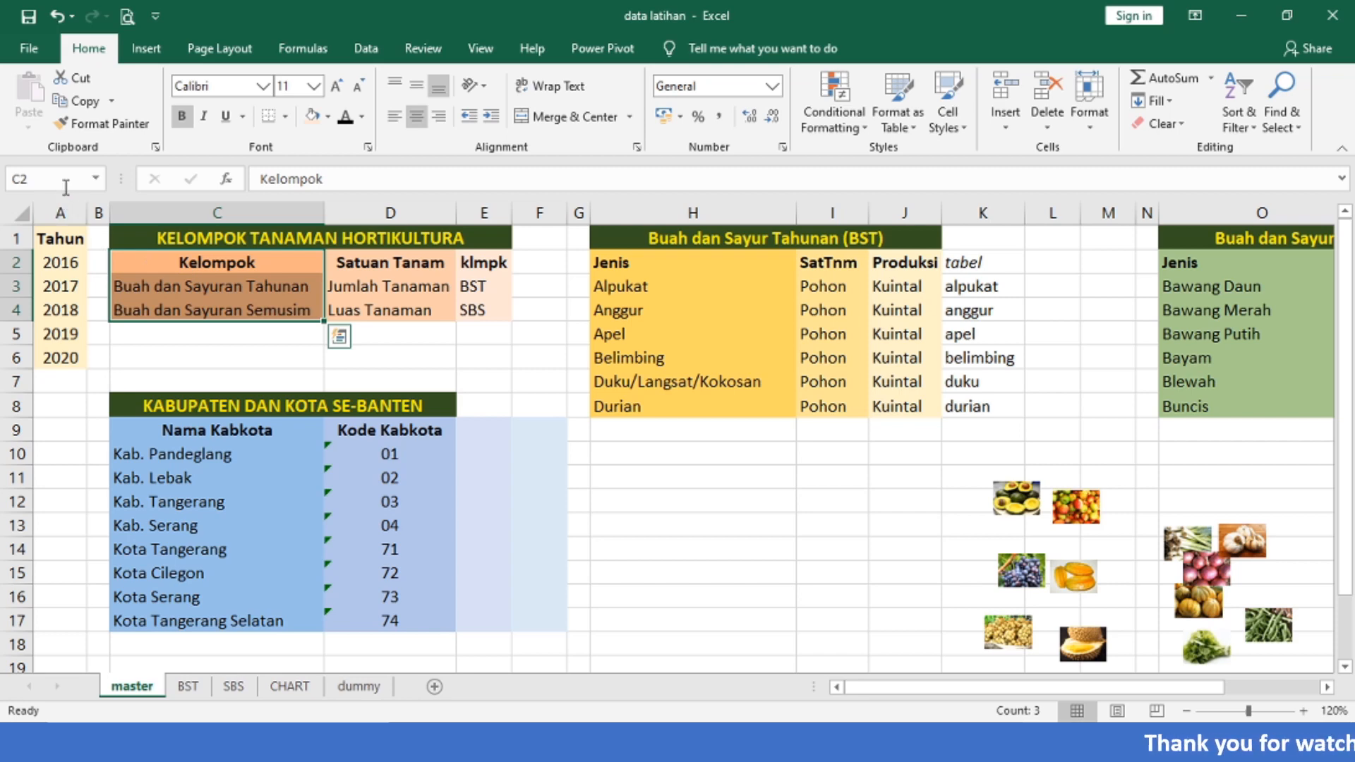
pyautogui.click(64, 181)
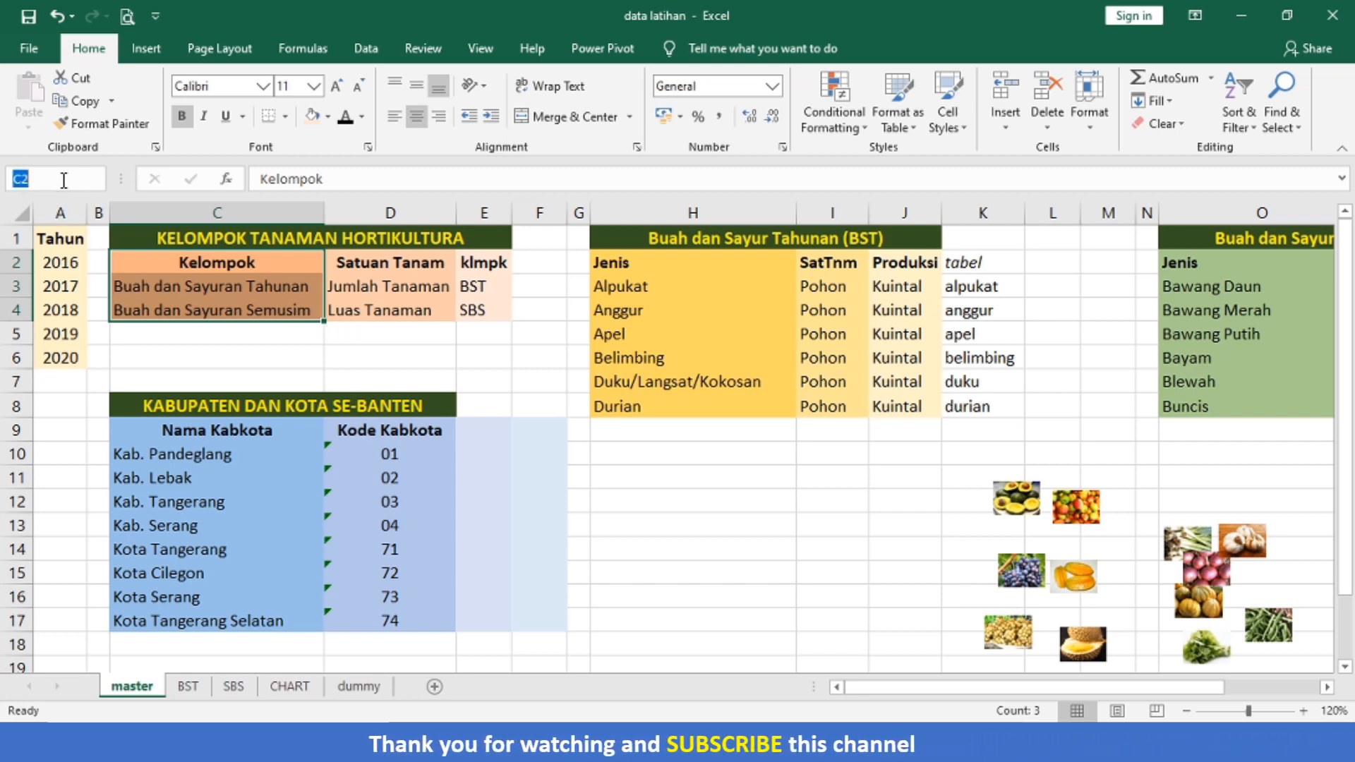
pyautogui.write('klmpk')
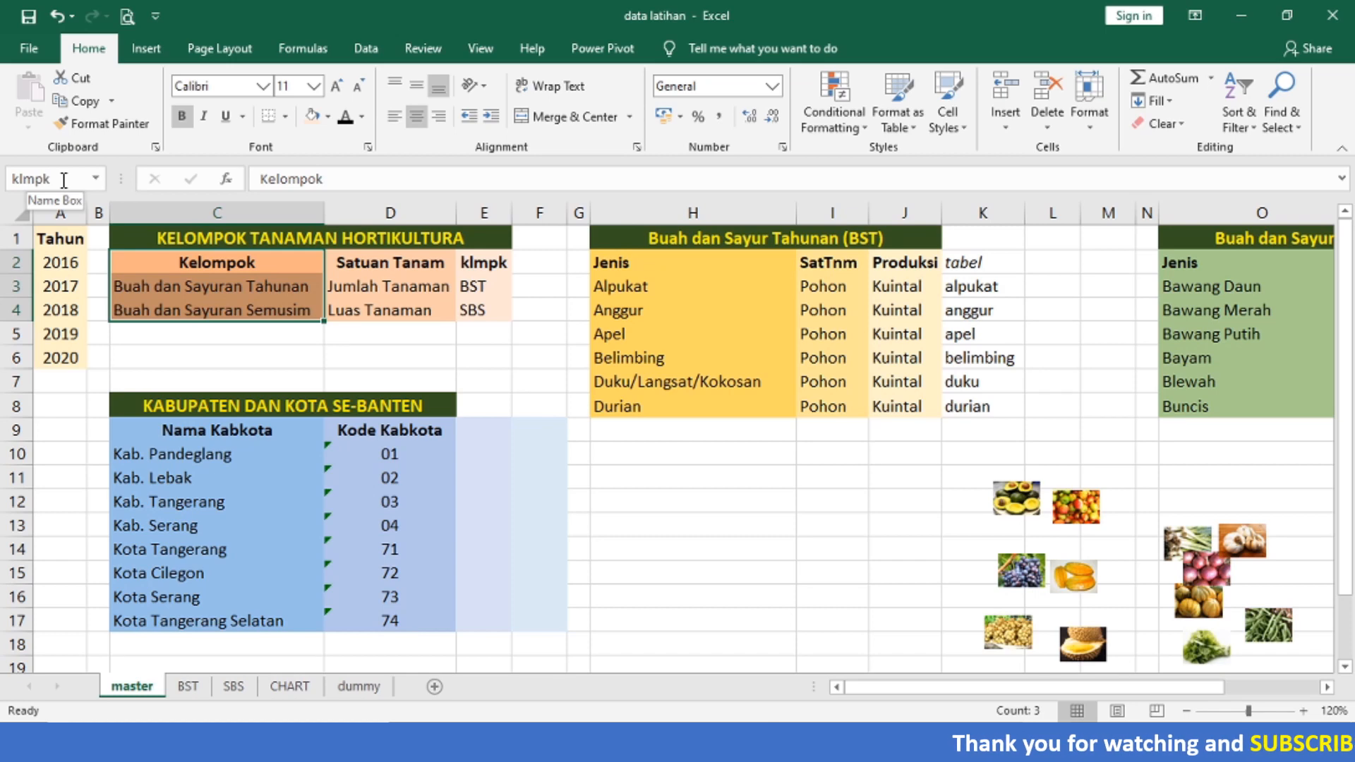
# Add a List data validation to cell C5 of the dummy sheet with the source =klmpk.
pyautogui.click(356, 687)
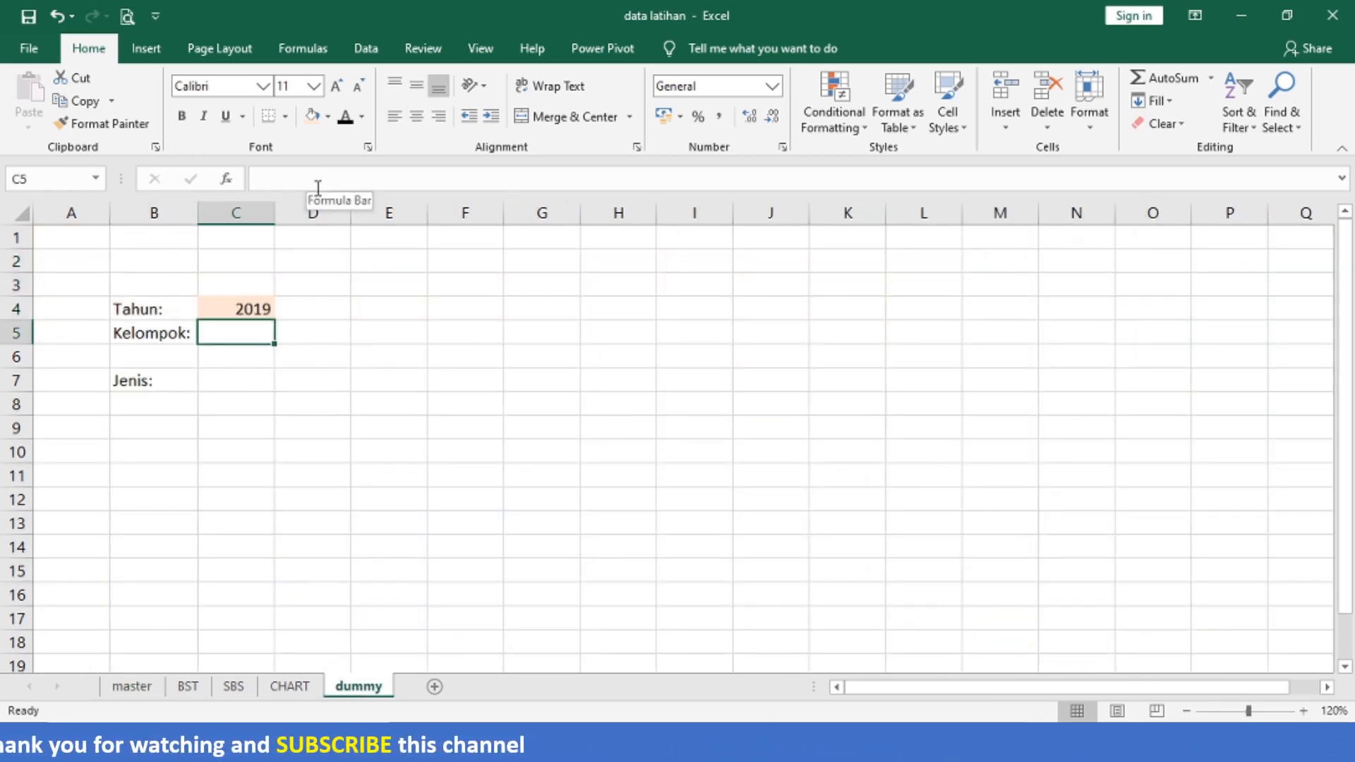
pyautogui.click(362, 53)
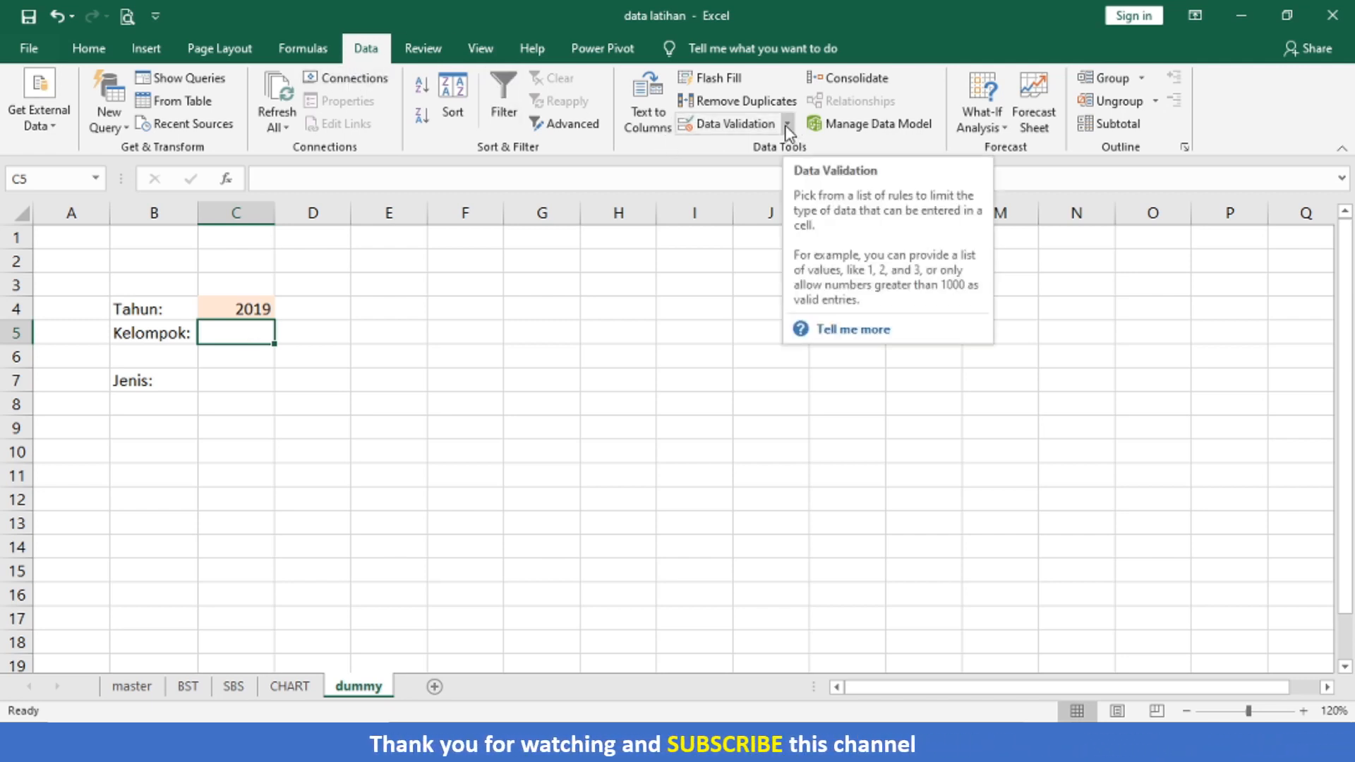
pyautogui.click(758, 125)
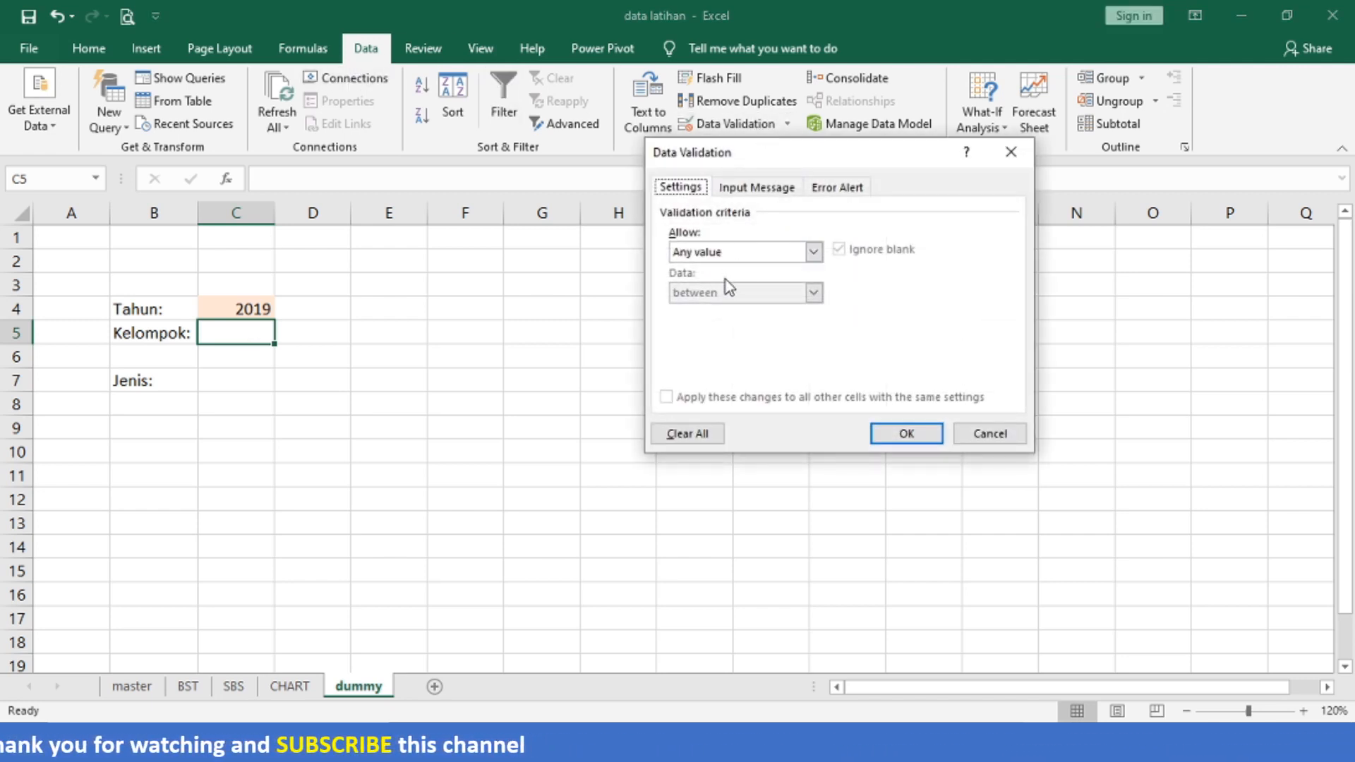
pyautogui.click(768, 251)
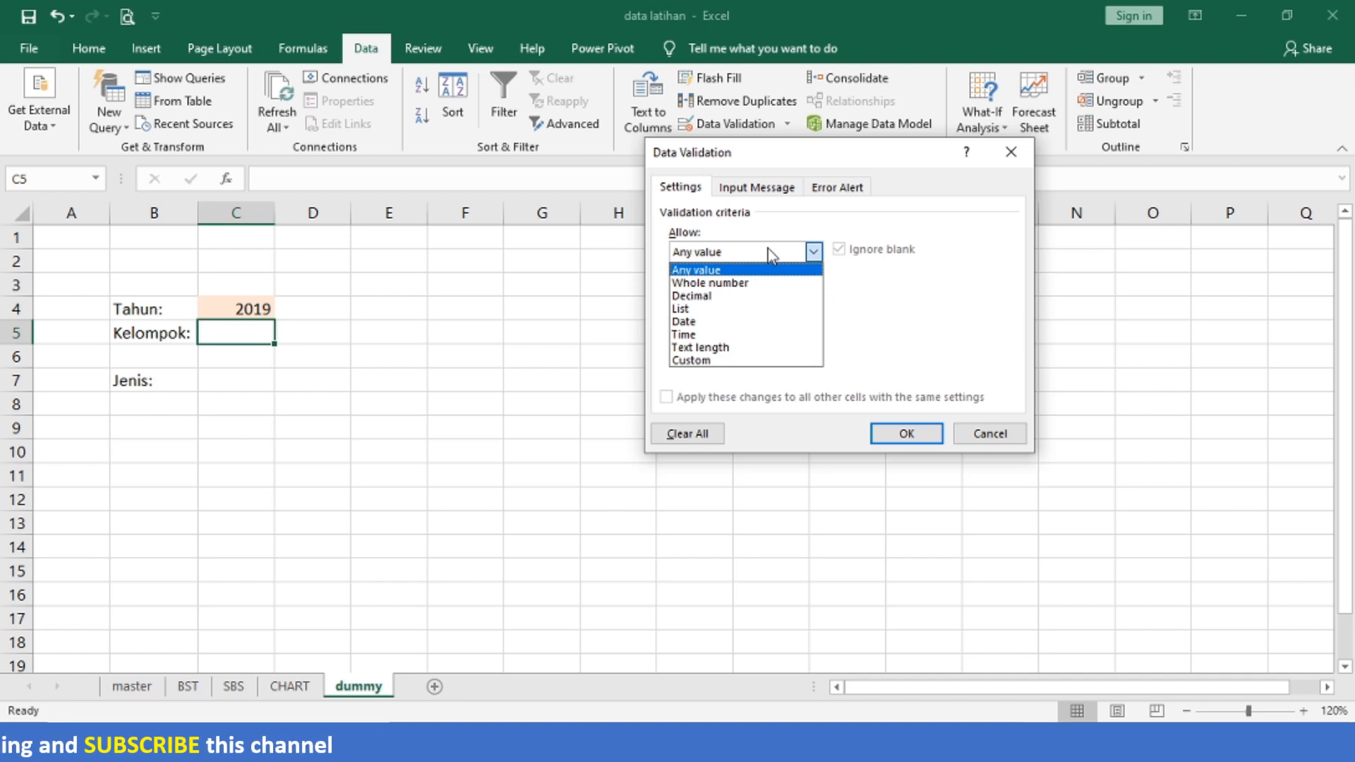
pyautogui.click(747, 309)
pyautogui.click(738, 333)
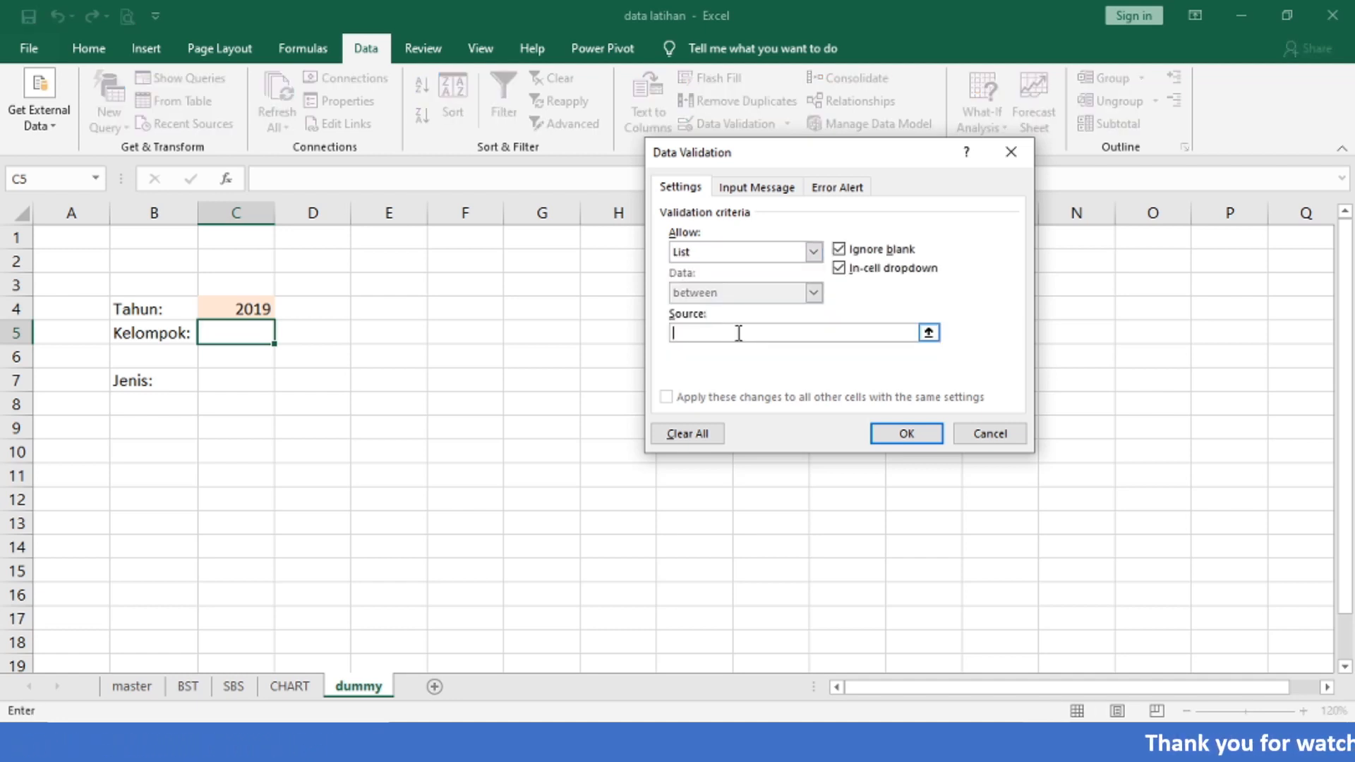
pyautogui.write('=klmpk')
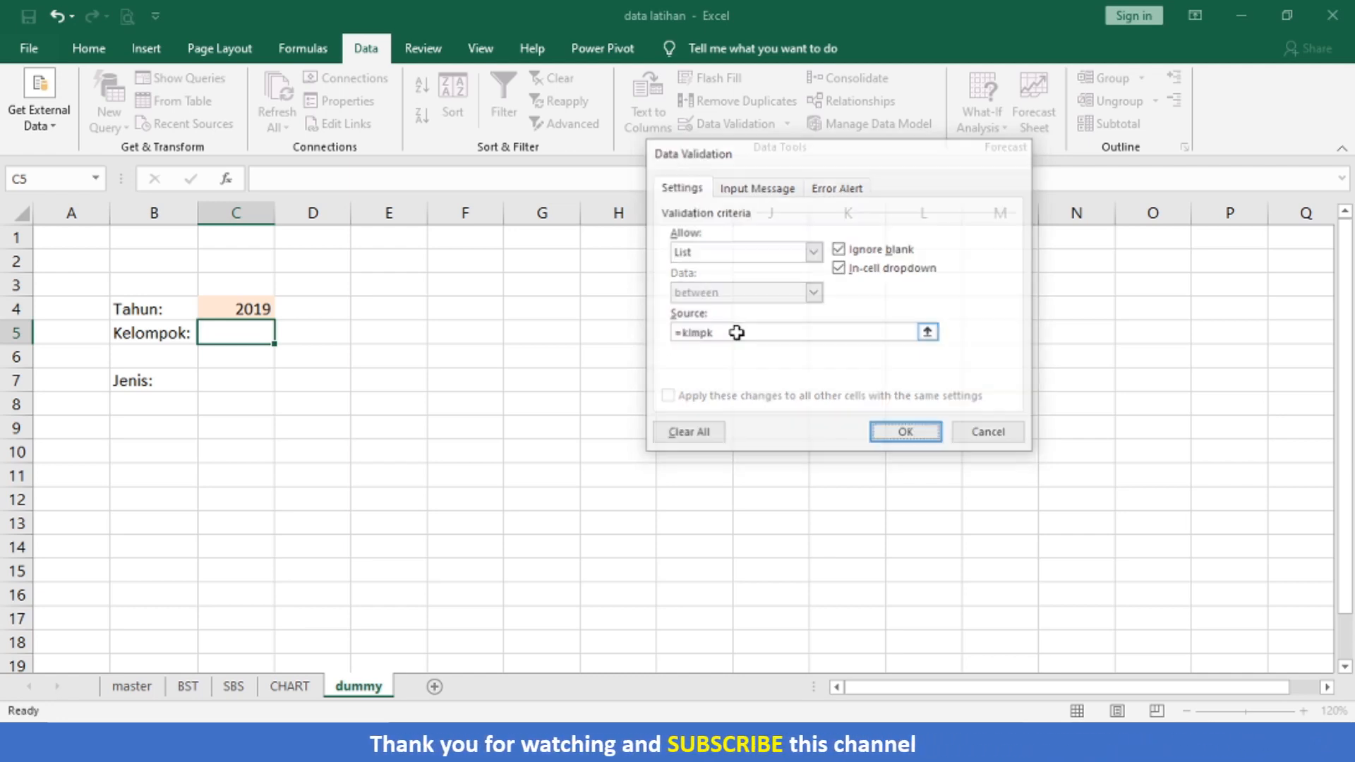
pyautogui.press('Return')
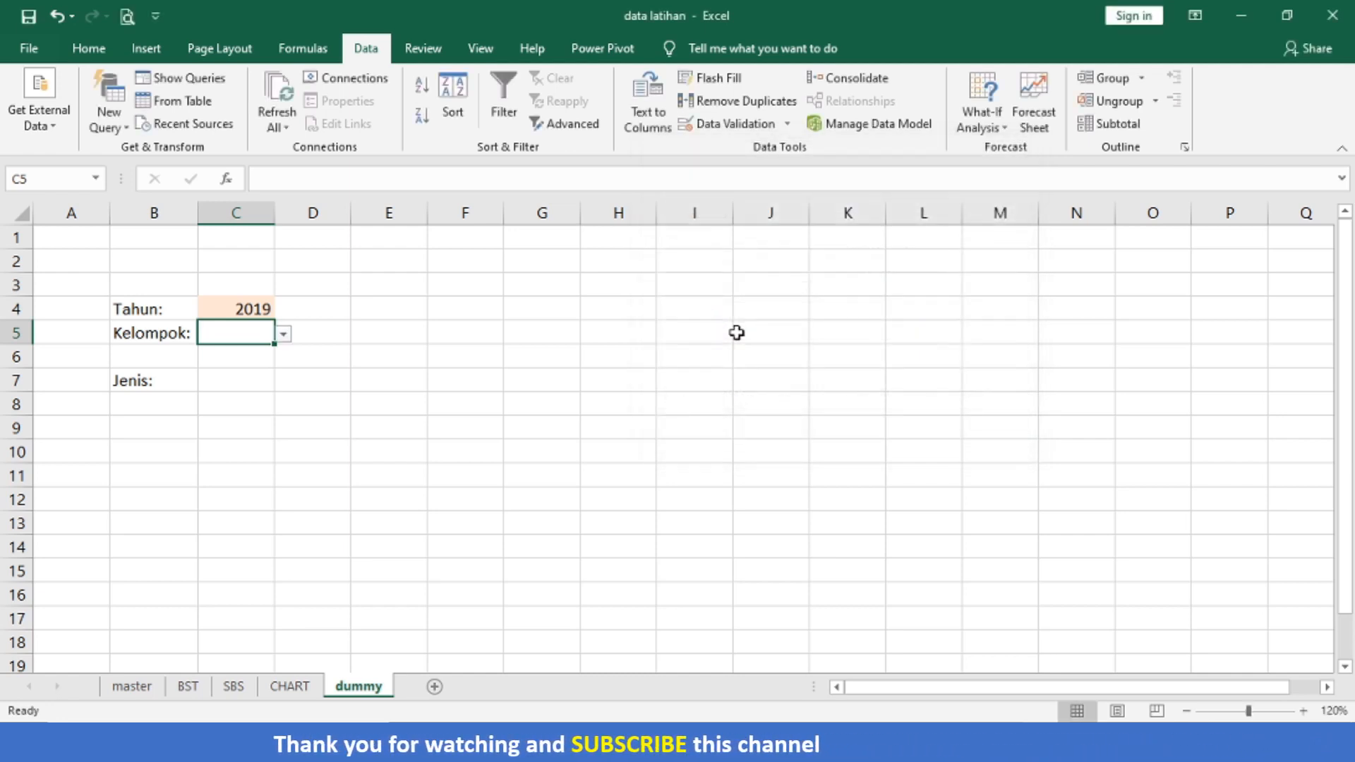
# Choose Buah dan Sayuran Tahunan from the dropdown in cell C5 and autofit the width of column C.
pyautogui.click(283, 335)
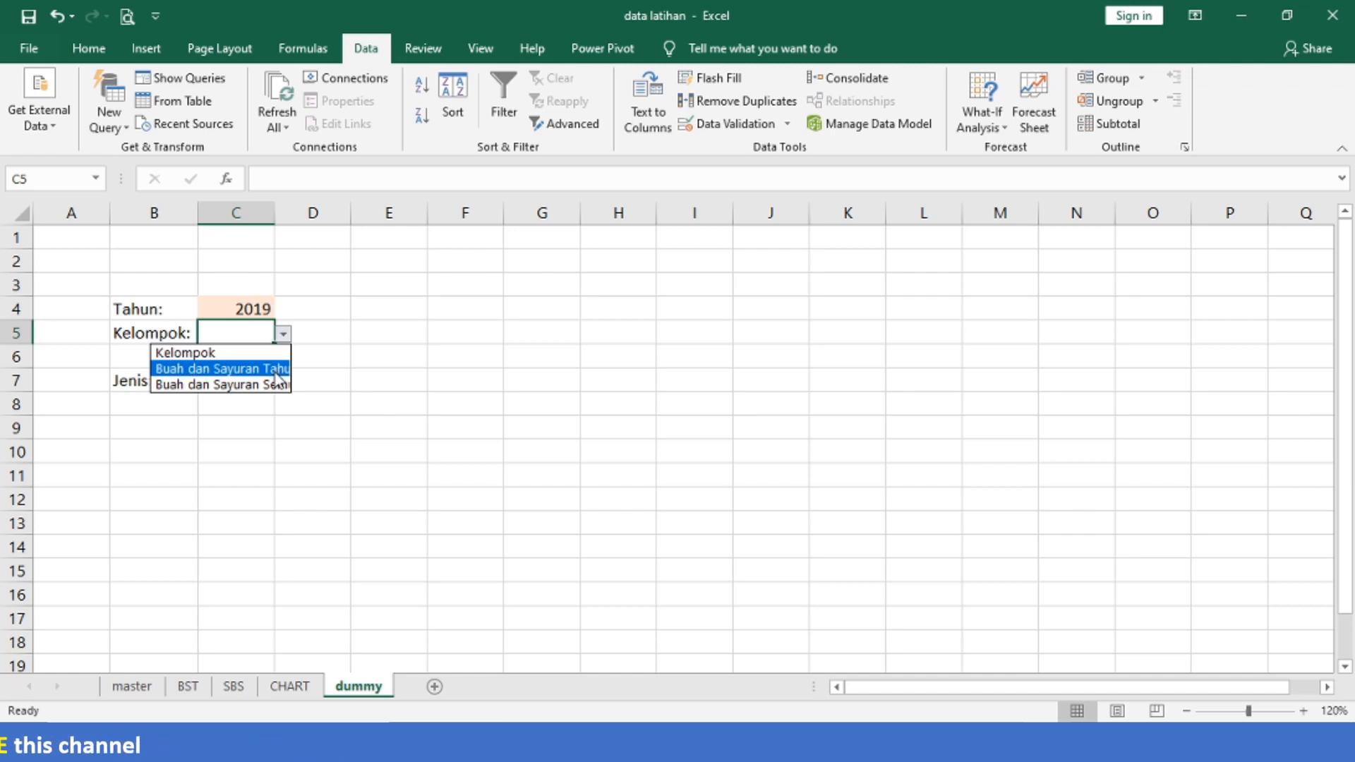
pyautogui.click(274, 369)
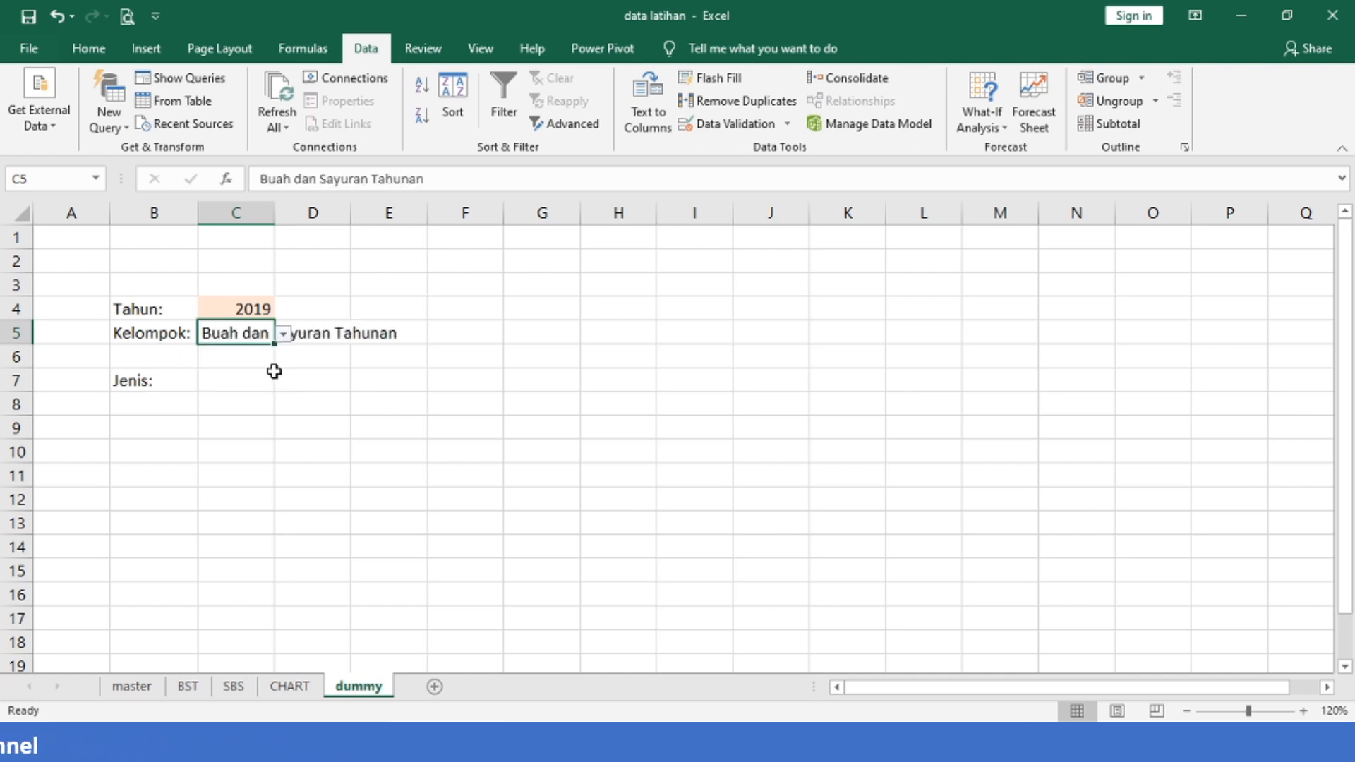
pyautogui.doubleClick(275, 209)
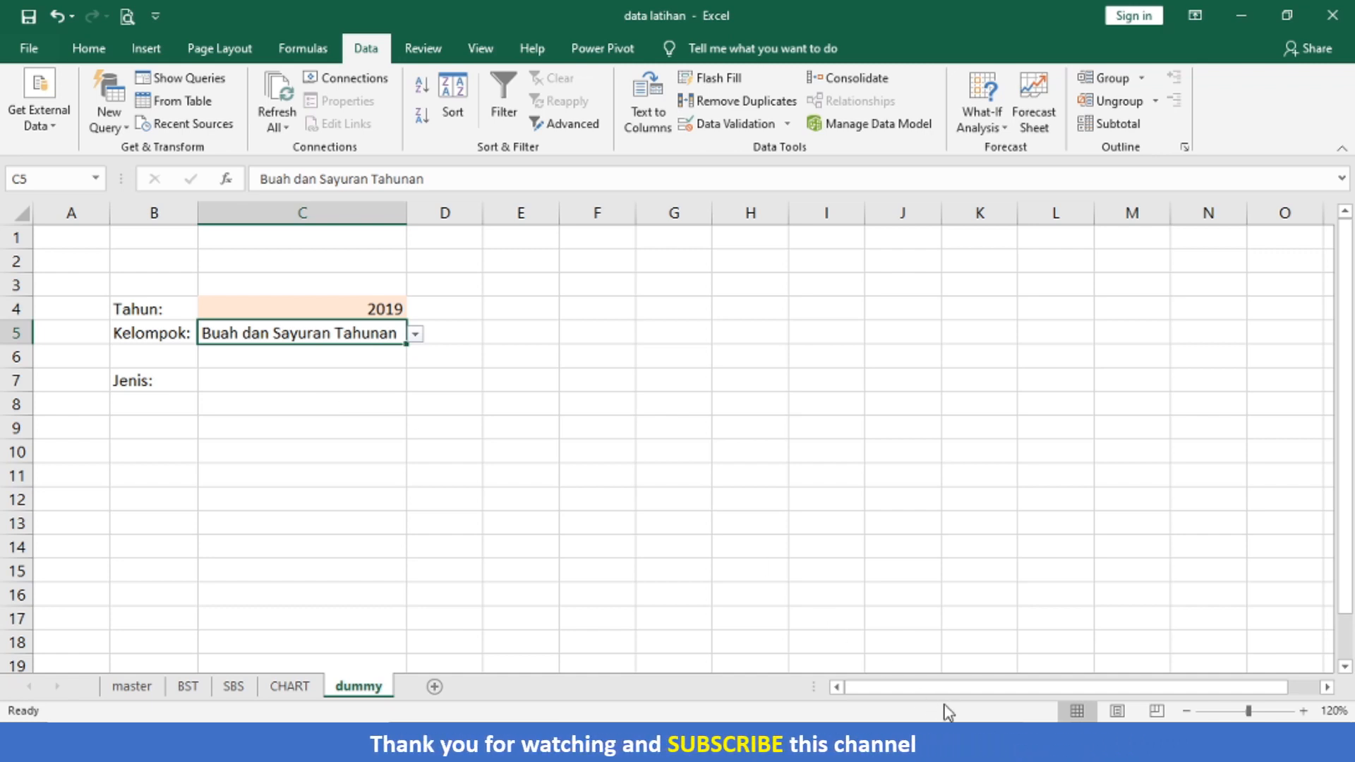
# Fill cell C5 with a light orange one shade darker than the fill of cell C4.
pyautogui.moveTo(900, 701)
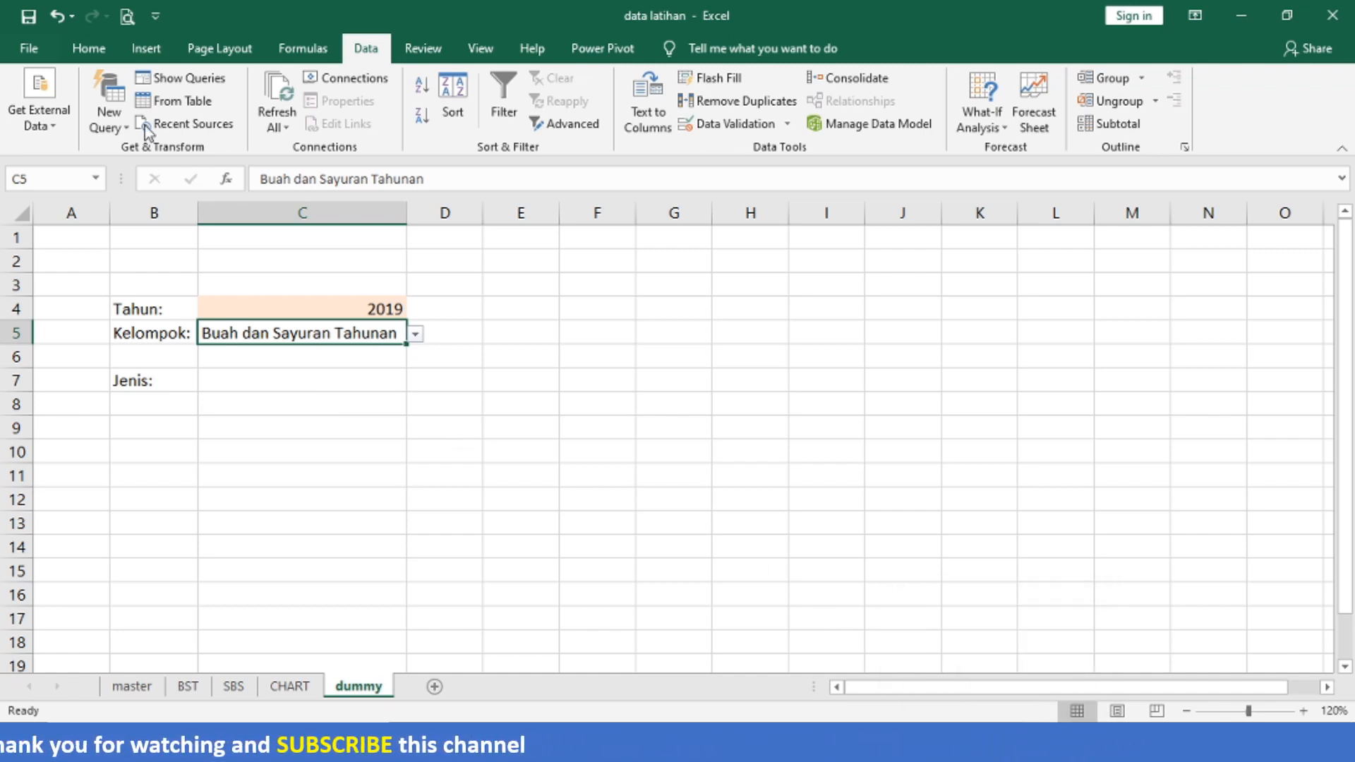
pyautogui.click(92, 53)
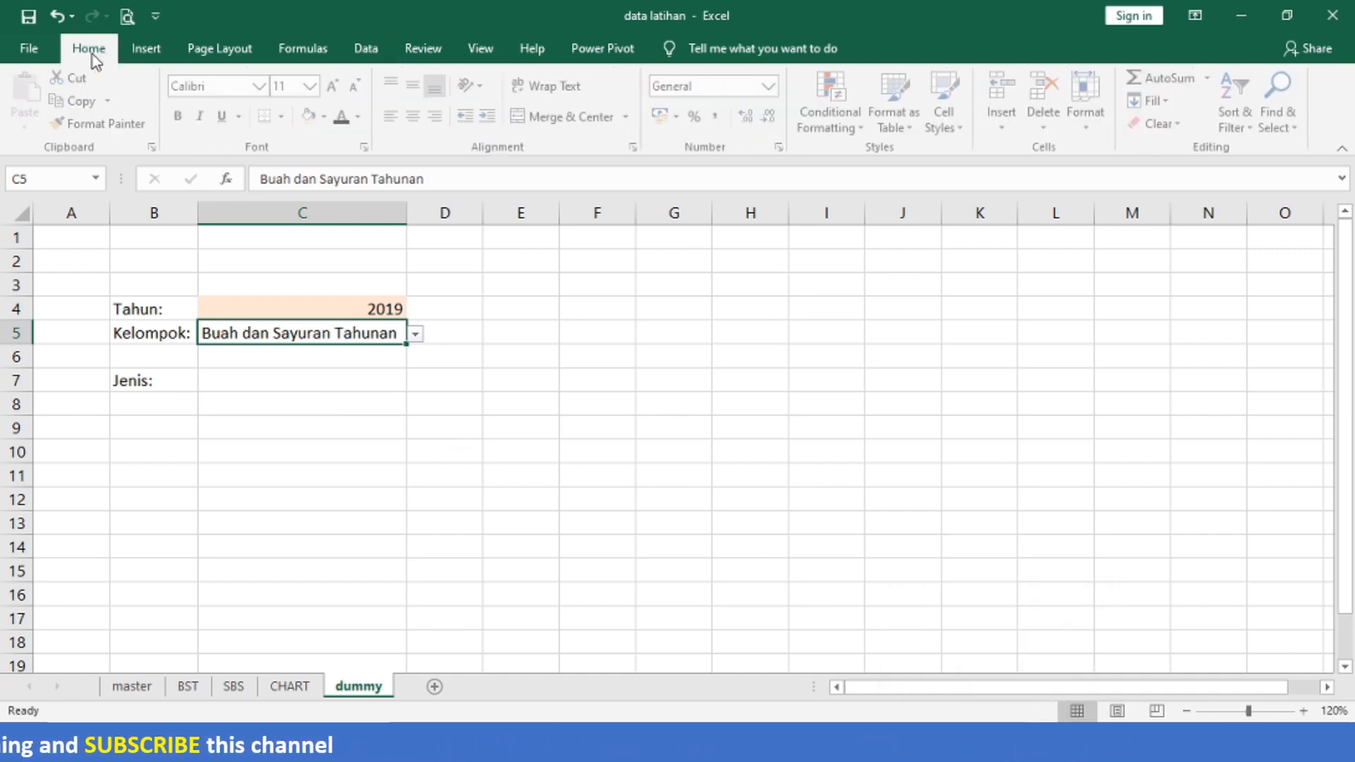
pyautogui.click(329, 118)
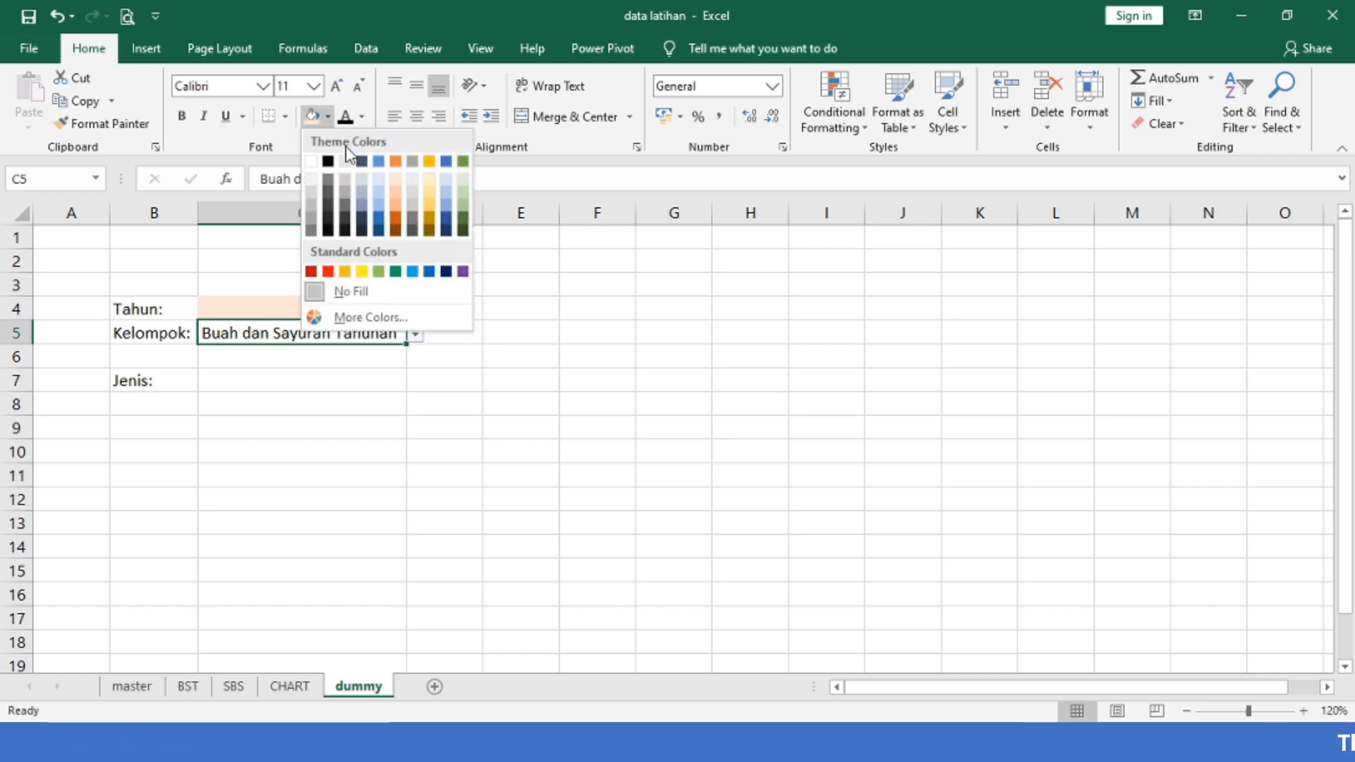
pyautogui.click(396, 197)
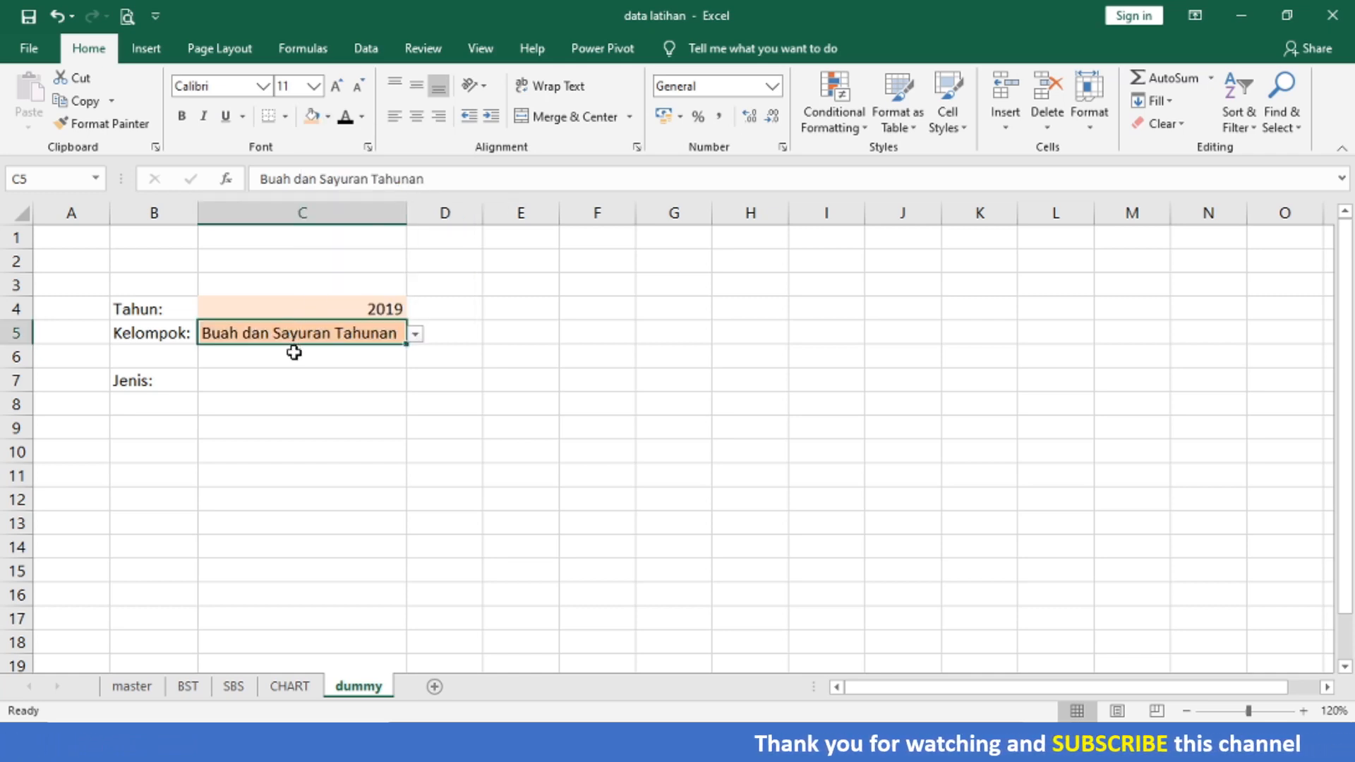
pyautogui.click(305, 379)
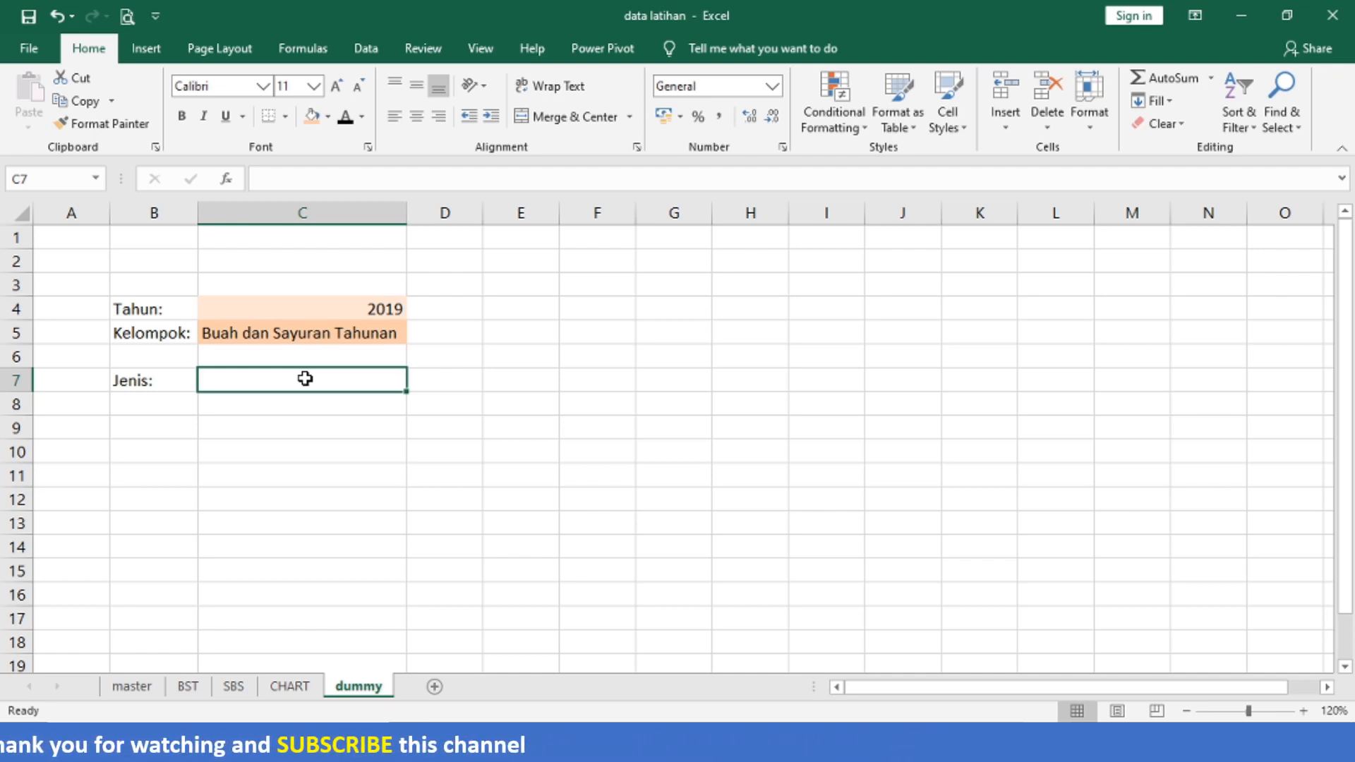
pyautogui.click(341, 335)
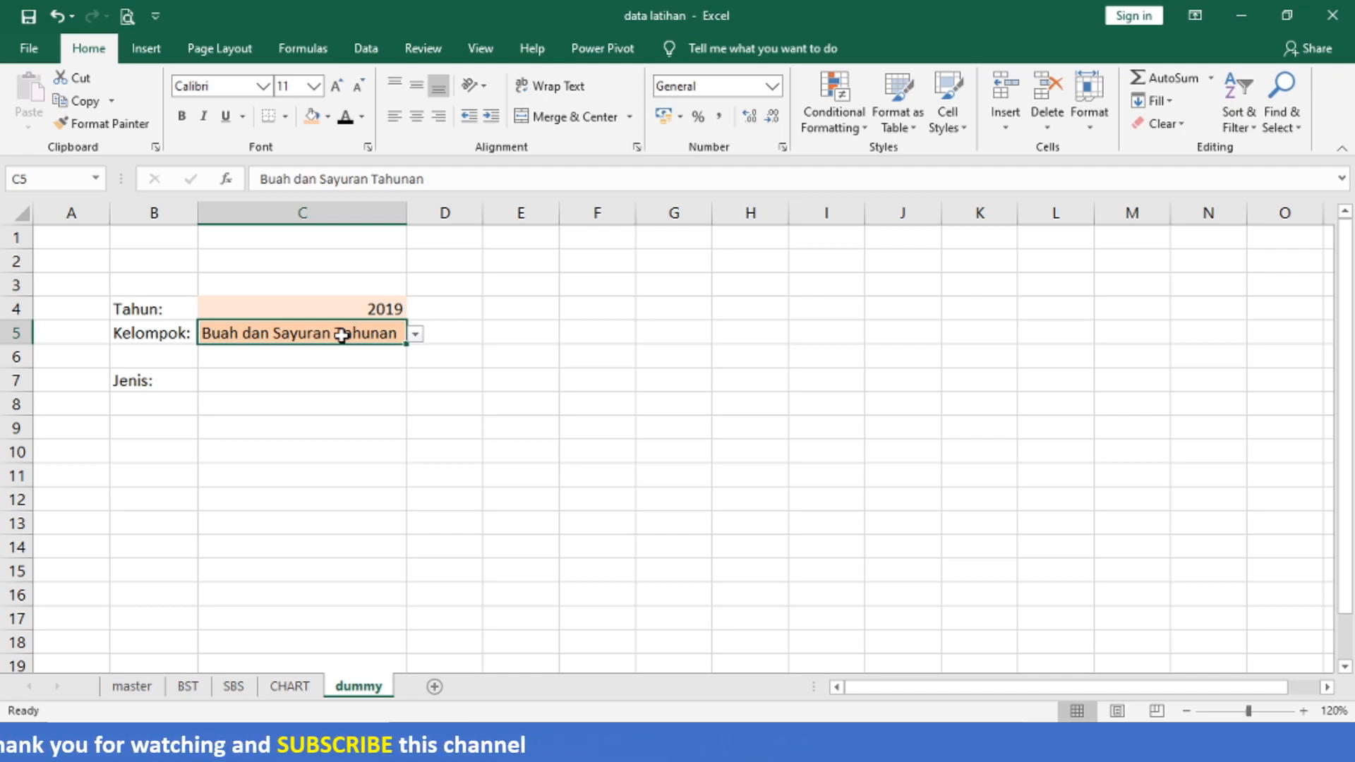
pyautogui.click(317, 386)
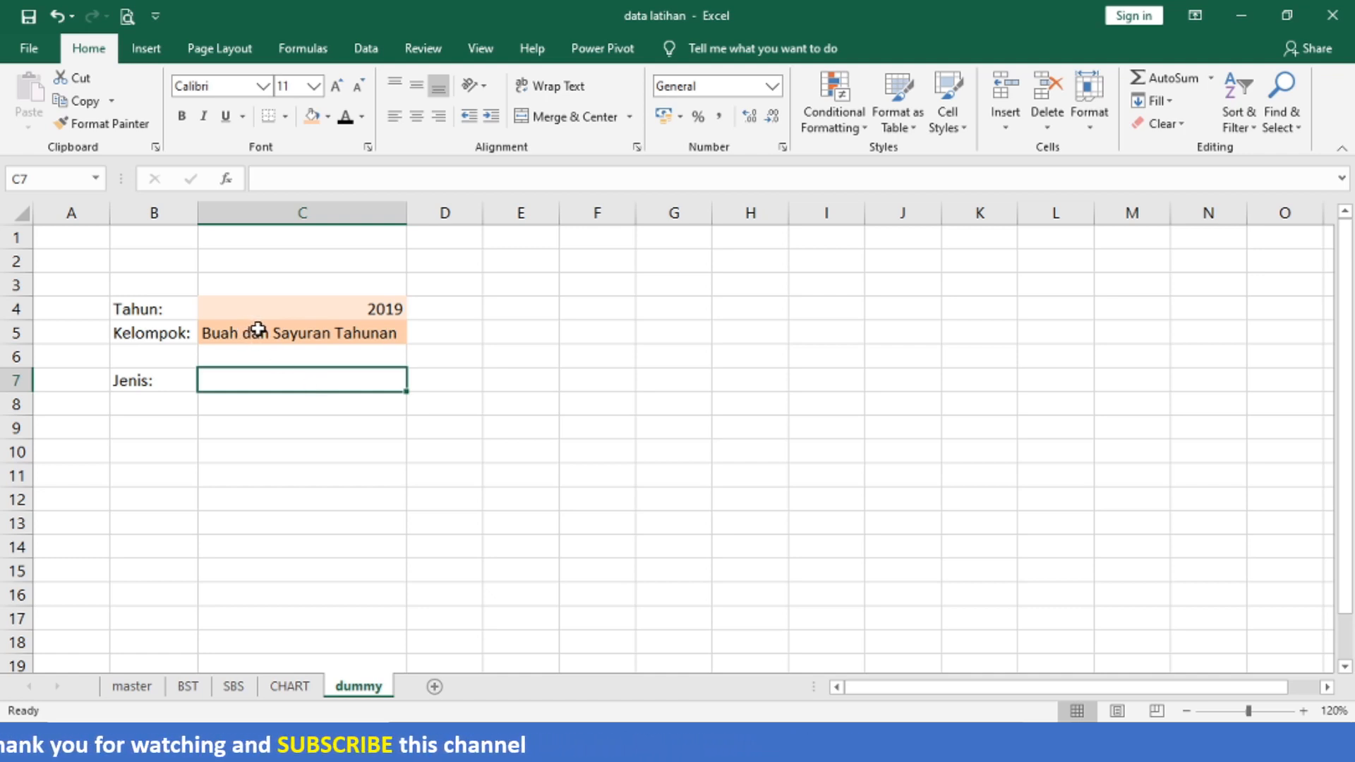
pyautogui.click(257, 329)
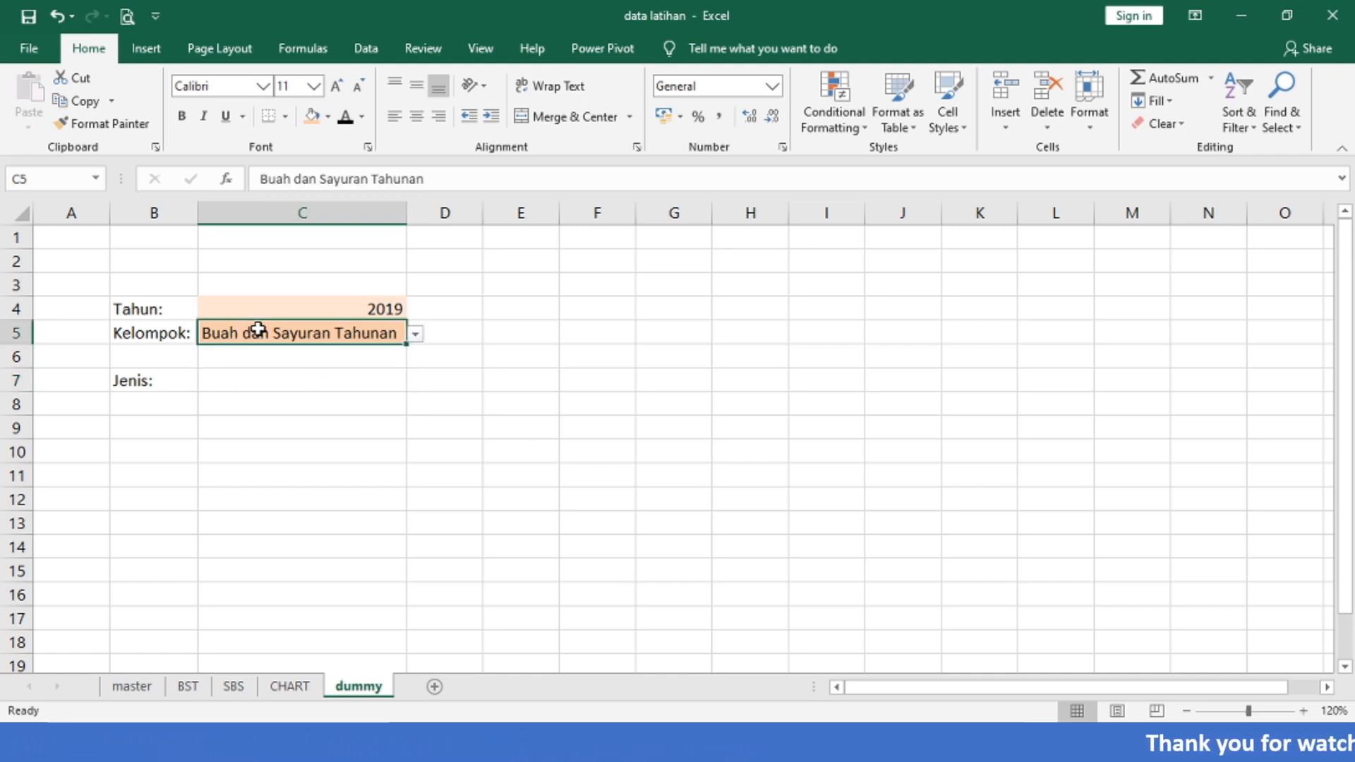
pyautogui.click(256, 379)
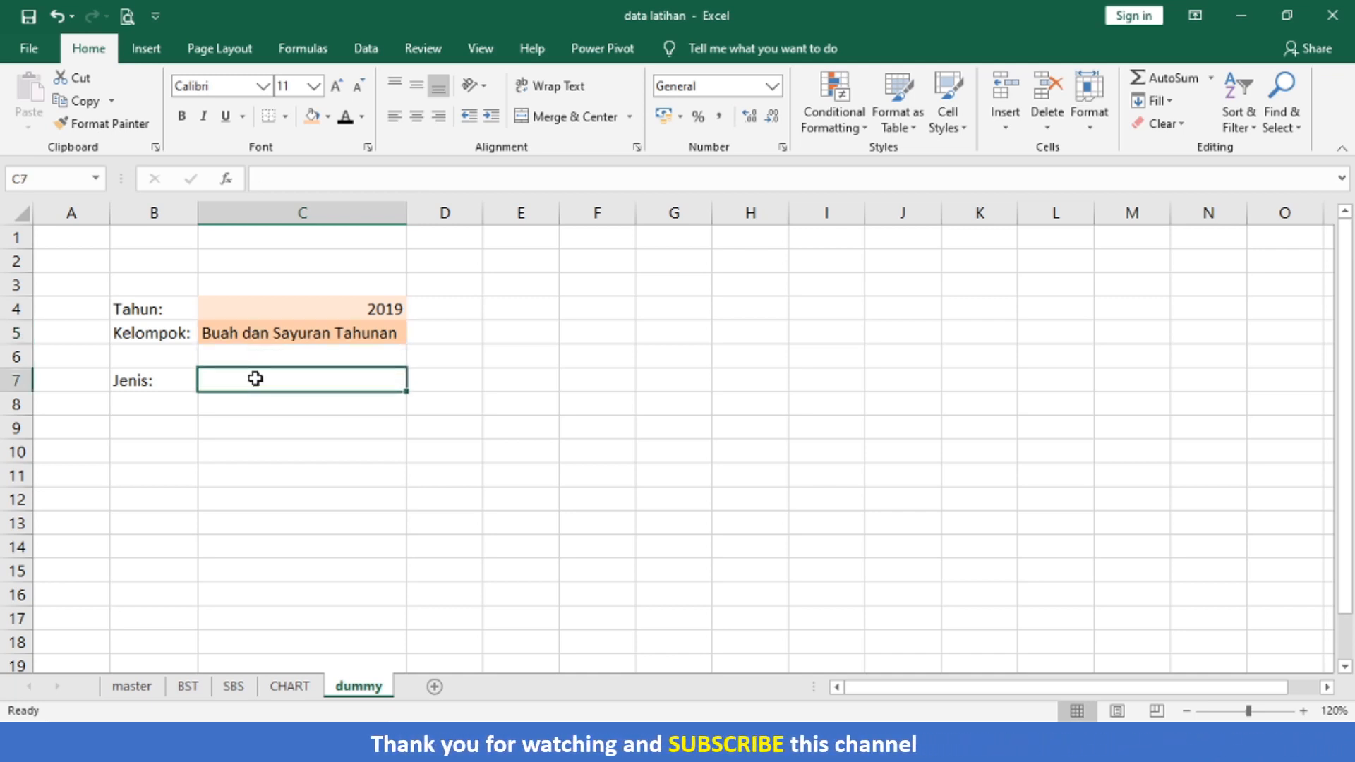
# Name the Jenis range H2:H8 of the Buah dan Sayur Tahunan (BST) table on the master sheet "bst".
pyautogui.click(133, 686)
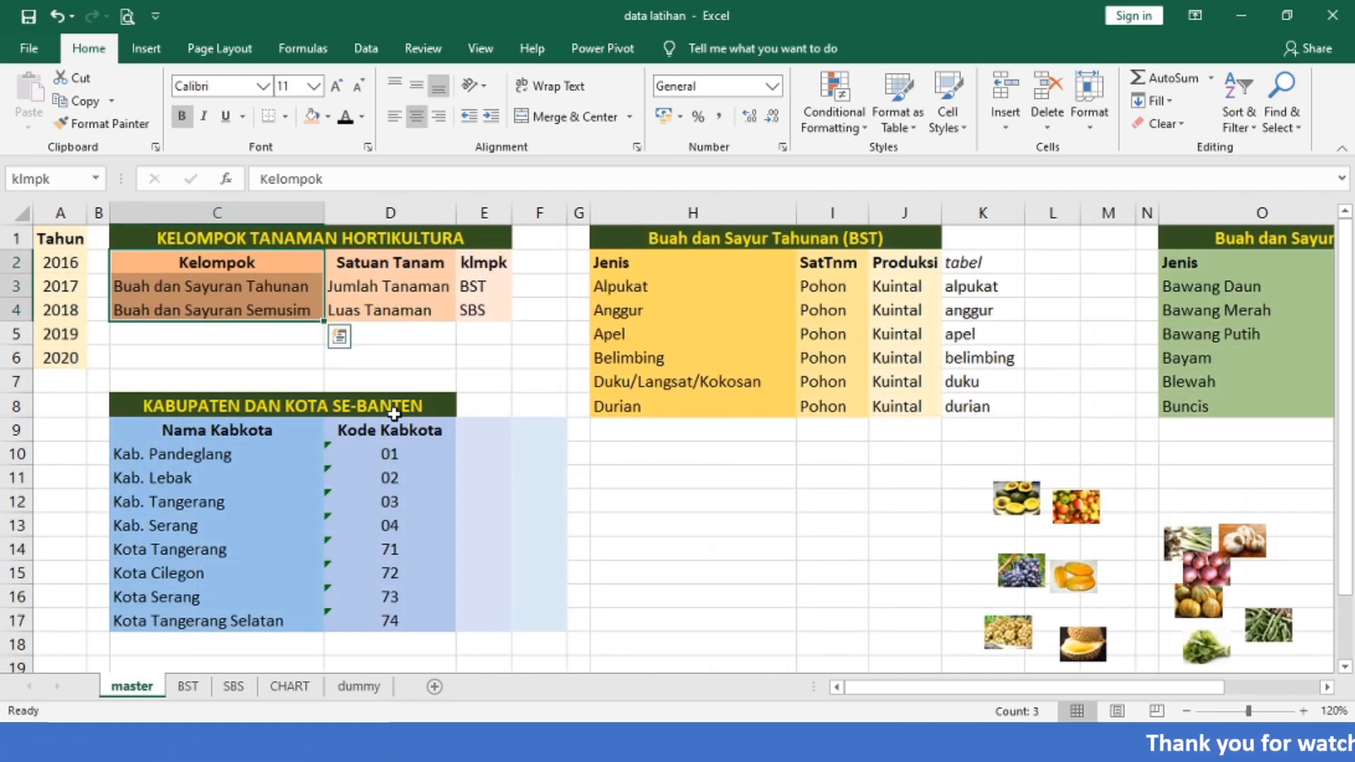
pyautogui.click(482, 288)
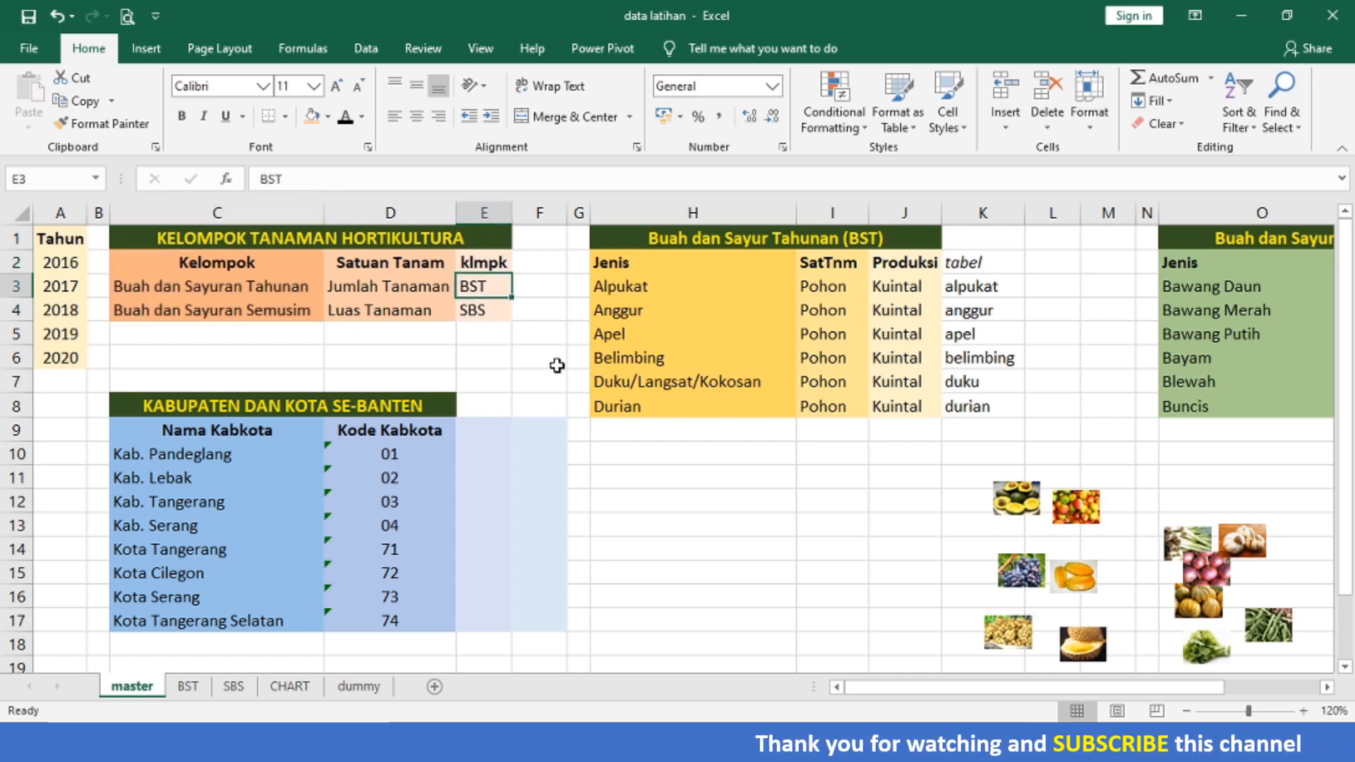
pyautogui.press('Down')
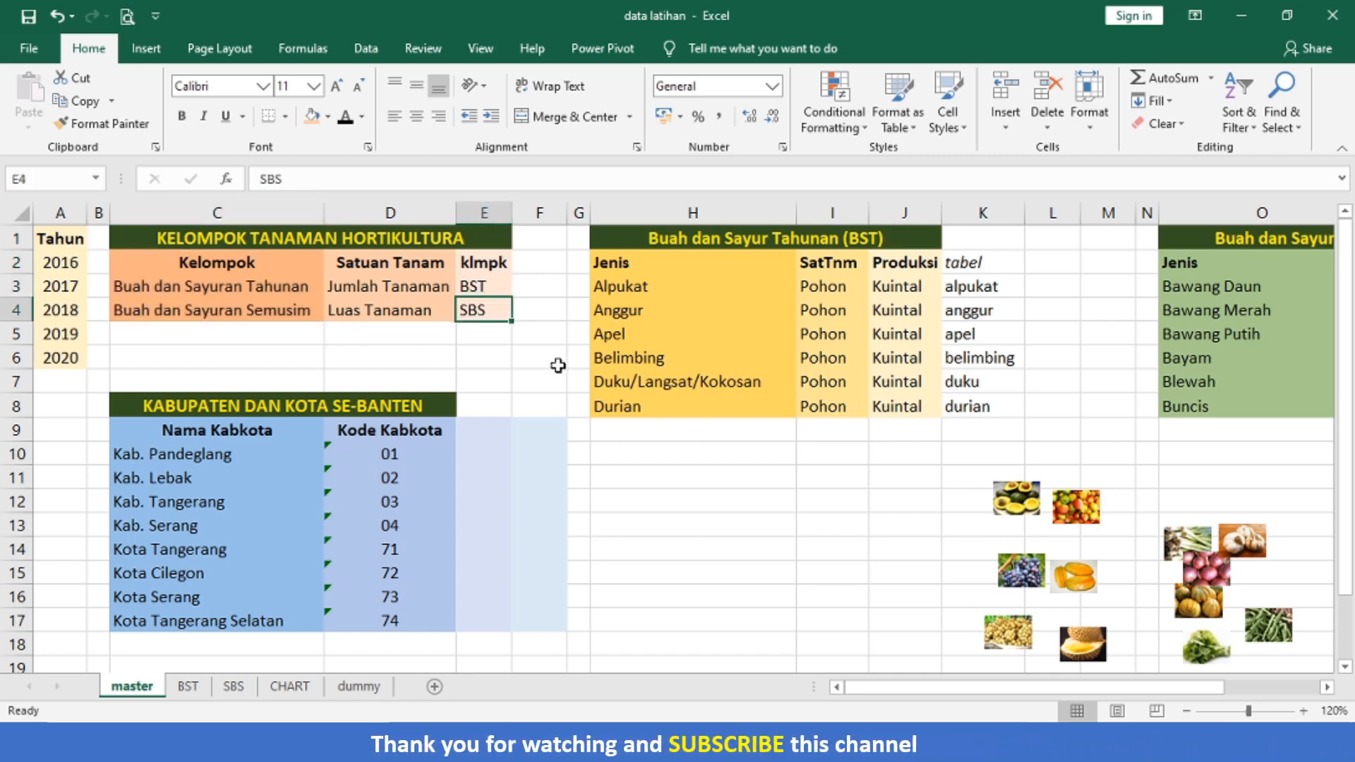
pyautogui.press('Up')
pyautogui.press('Right')
pyautogui.press('Right')
pyautogui.press('Right')
pyautogui.press('Up')
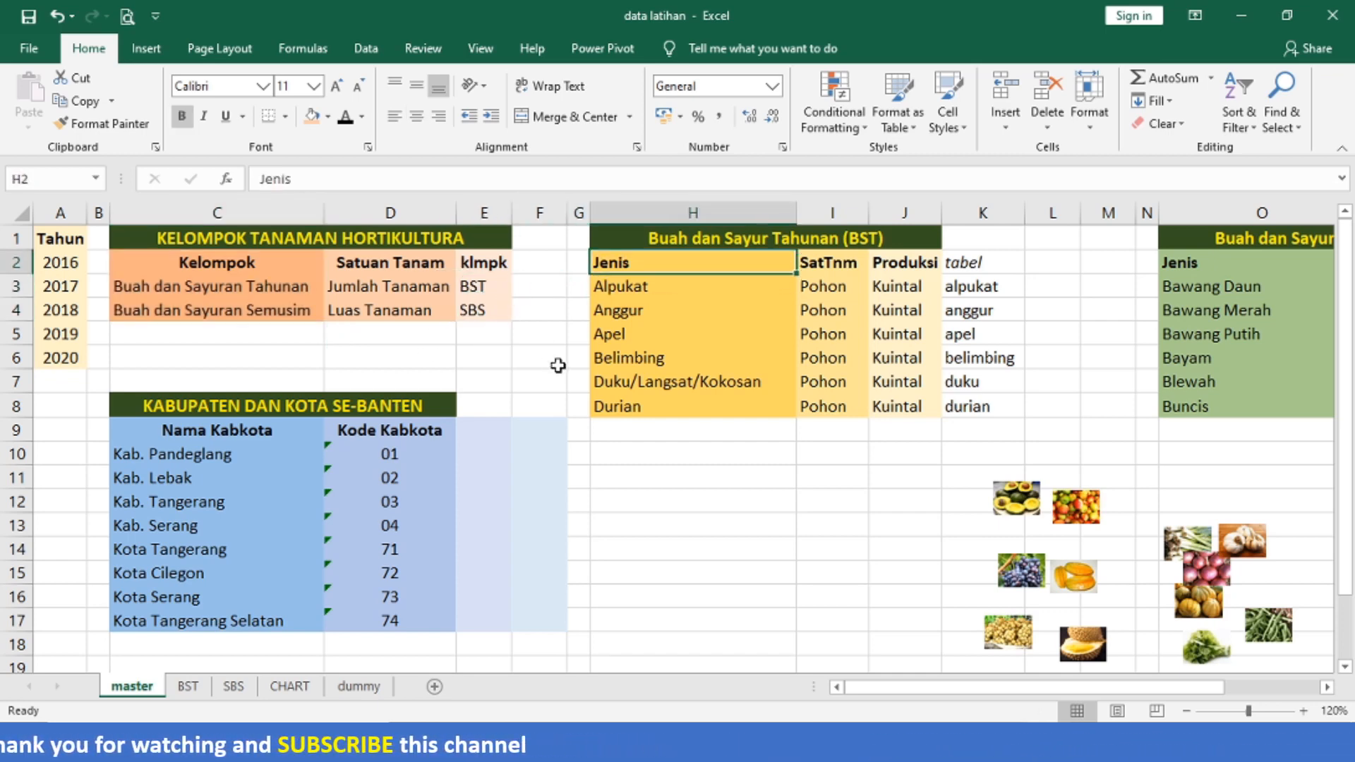
pyautogui.hotkey('shift', 'Down')
pyautogui.hotkey('shift', 'Down')
pyautogui.hotkey('shift', 'Down')
pyautogui.hotkey('shift', 'Down')
pyautogui.hotkey('shift', 'Down')
pyautogui.hotkey('shift', 'Down')
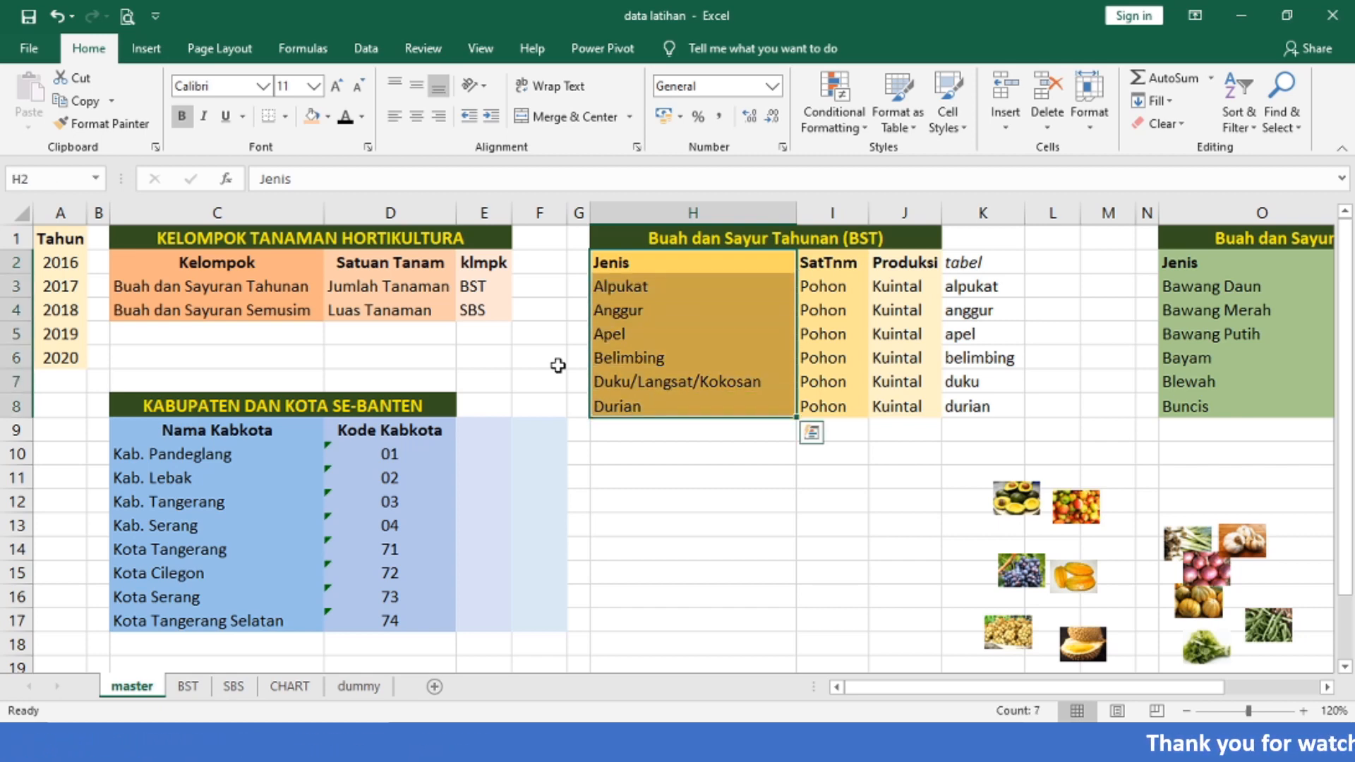
pyautogui.click(48, 180)
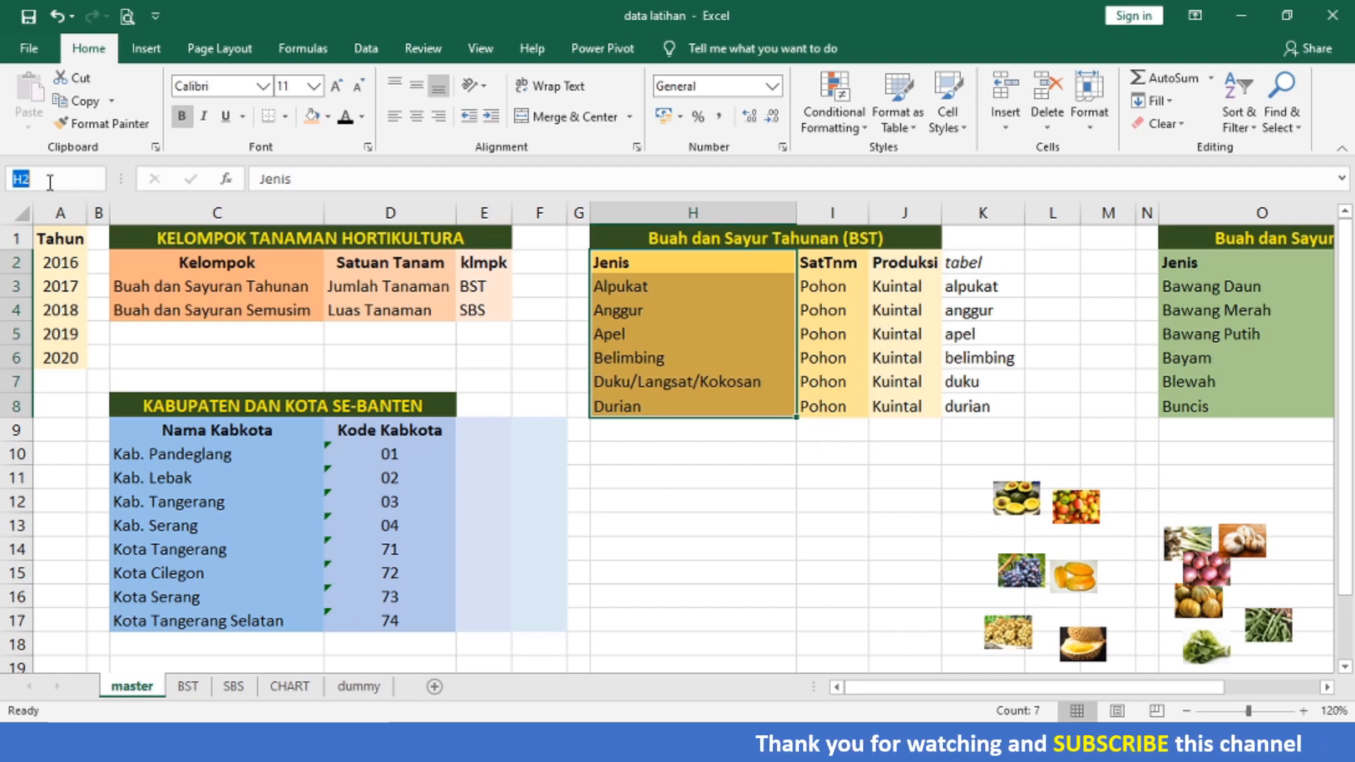
pyautogui.write('bst')
pyautogui.press('Return')
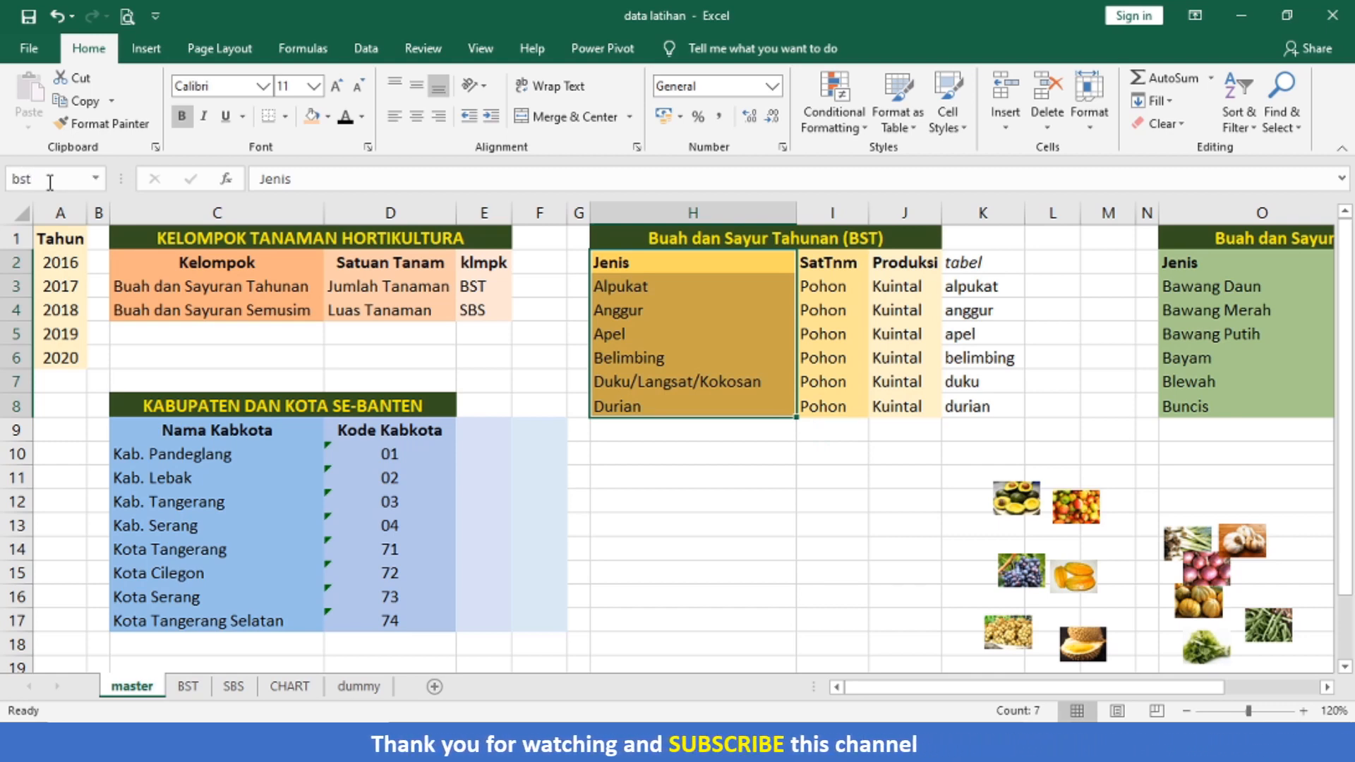
# Name the Jenis range O2:O8 of the Buah dan Sayur Semusim table on the master sheet "sbs".
pyautogui.press('Right')
pyautogui.press('Right')
pyautogui.press('Right')
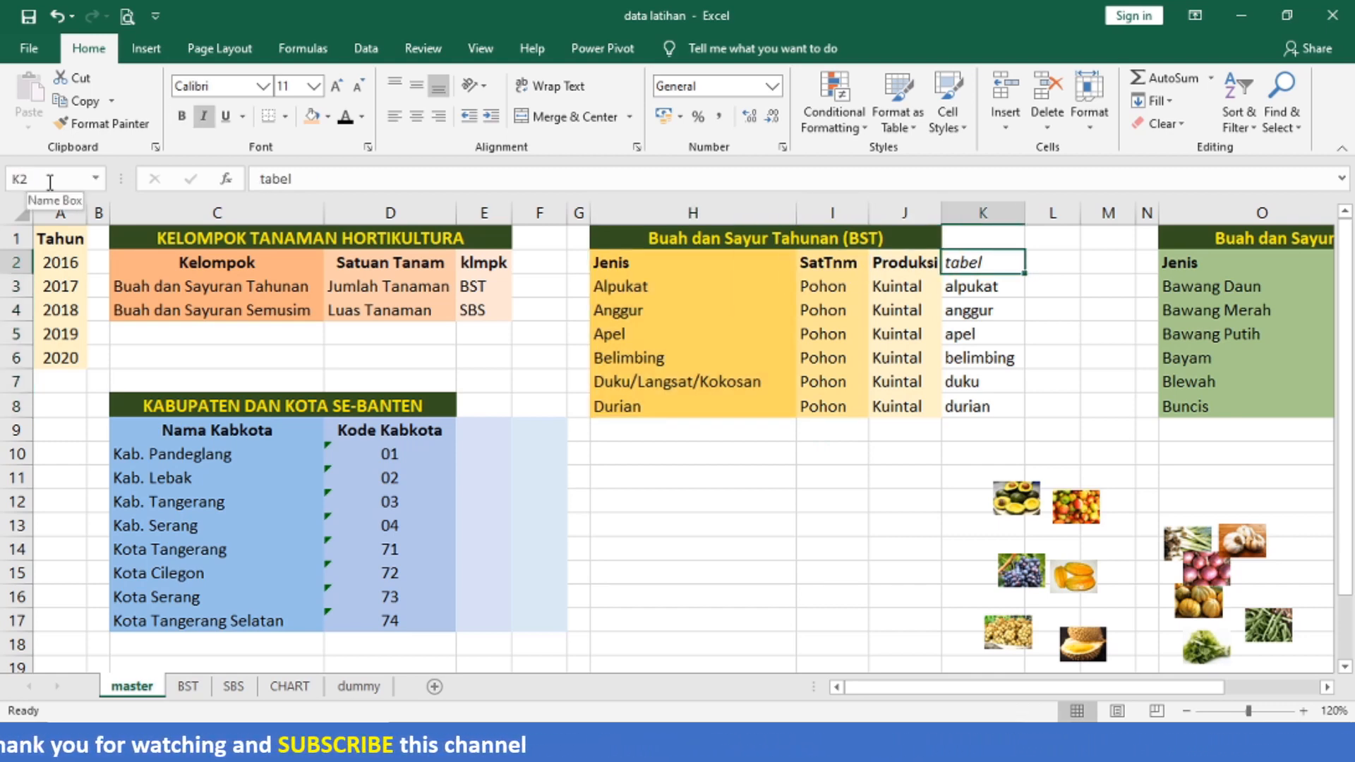
pyautogui.press('Right')
pyautogui.press('Right')
pyautogui.press('Right')
pyautogui.press('Right')
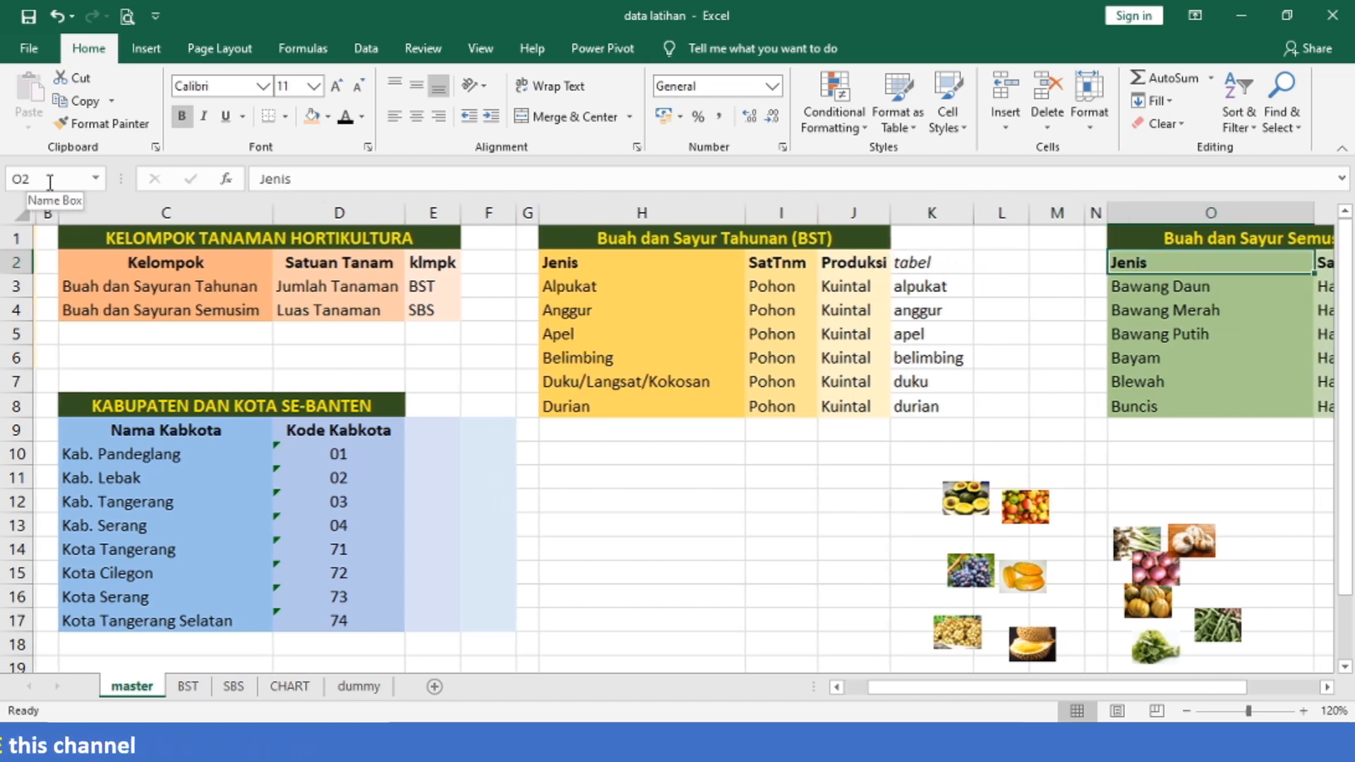
pyautogui.hotkey('shift', 'Down')
pyautogui.hotkey('shift', 'Down')
pyautogui.hotkey('shift', 'Down')
pyautogui.hotkey('shift', 'Down')
pyautogui.hotkey('shift', 'Down')
pyautogui.hotkey('shift', 'Down')
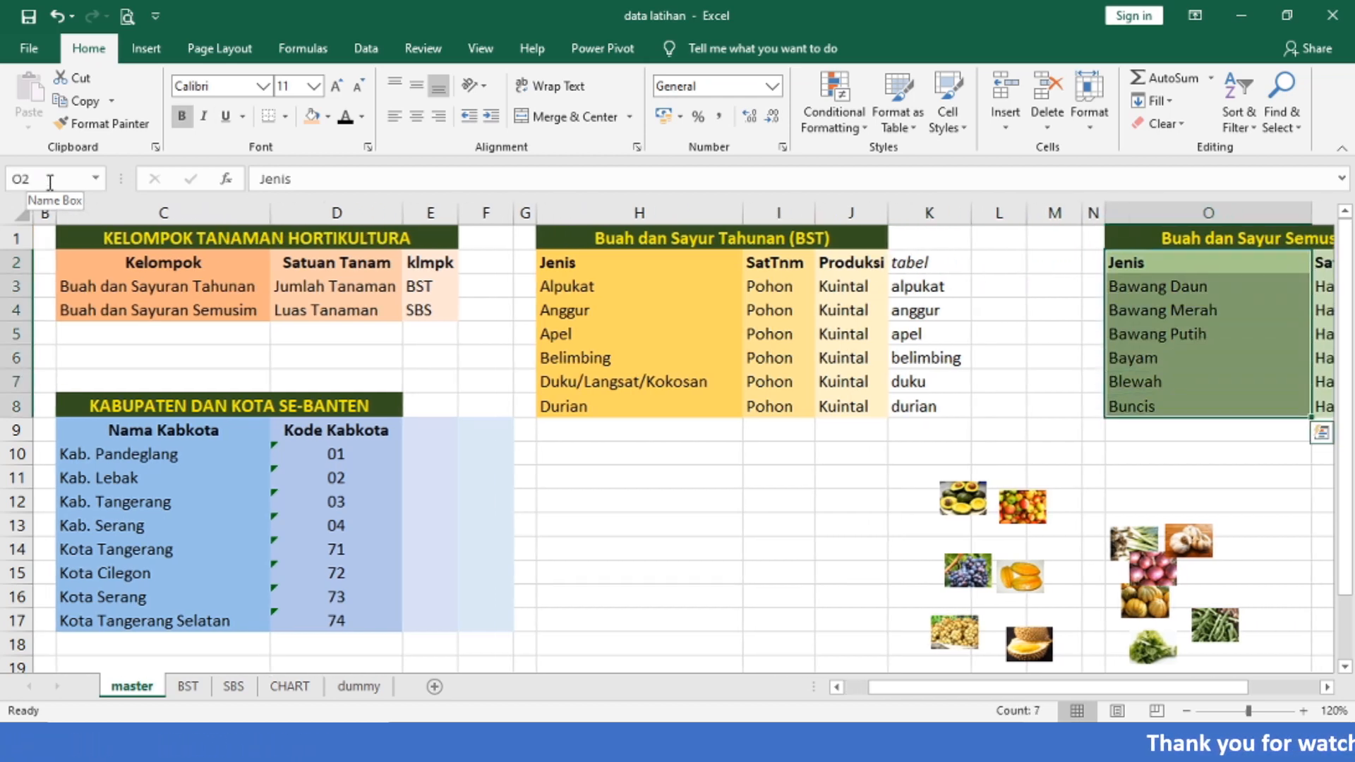
pyautogui.write('sbs')
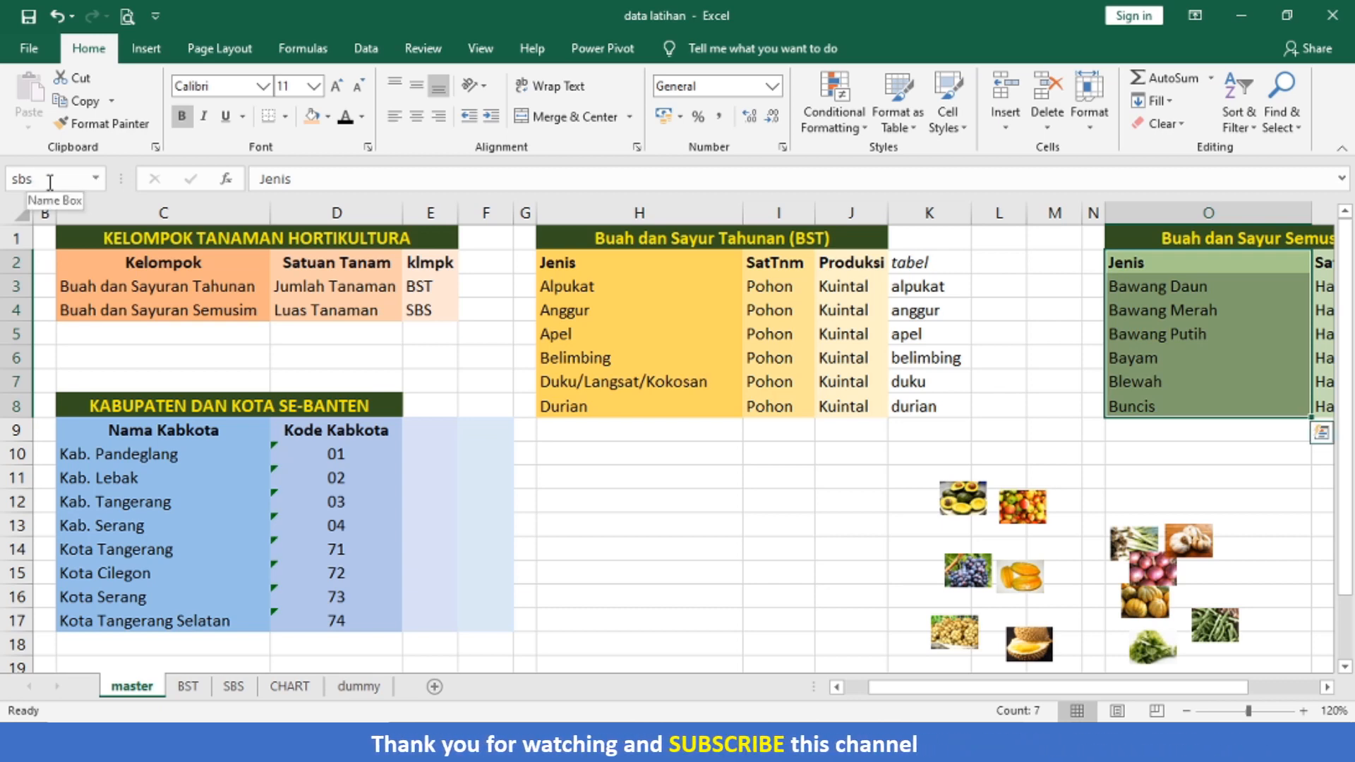
pyautogui.press('Return')
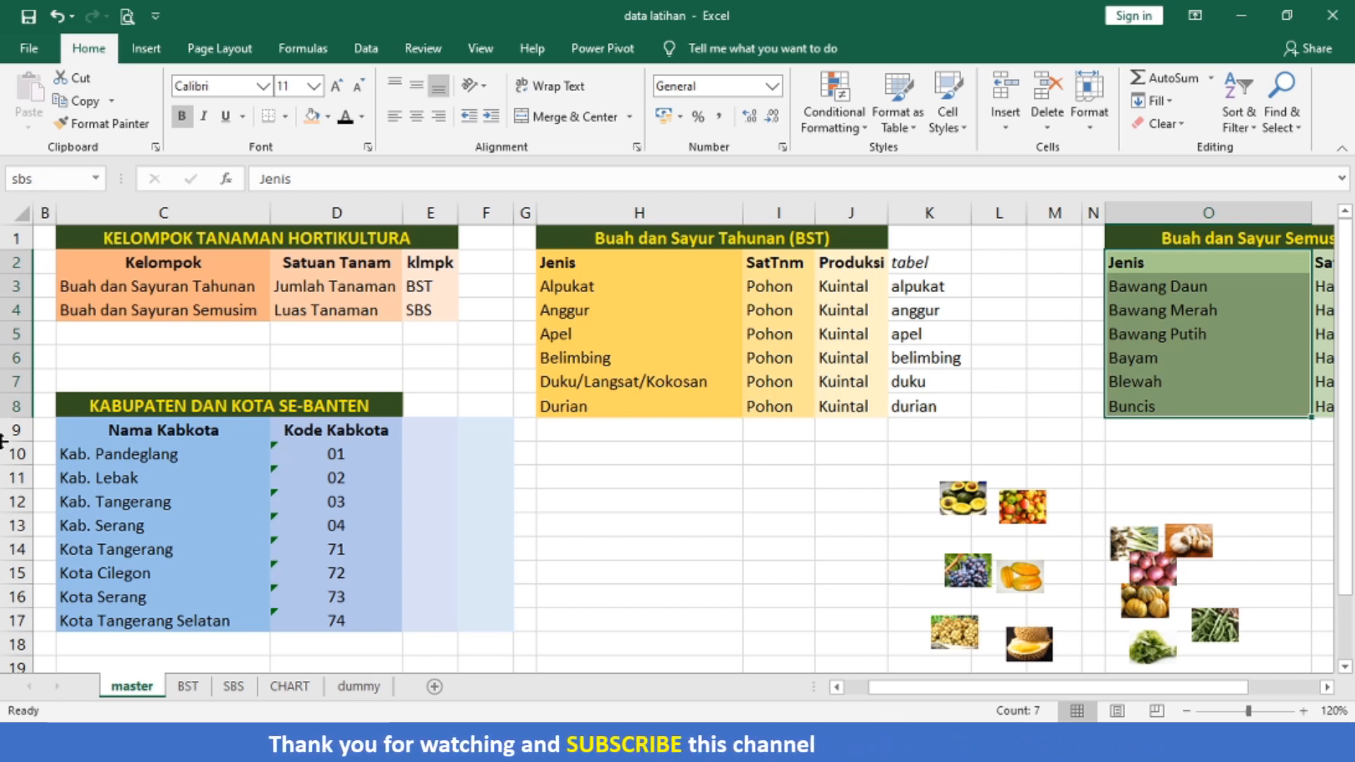
# Add a List data validation to the Jenis cell C7 of the dummy sheet with the source =bst.
pyautogui.click(339, 685)
pyautogui.click(341, 330)
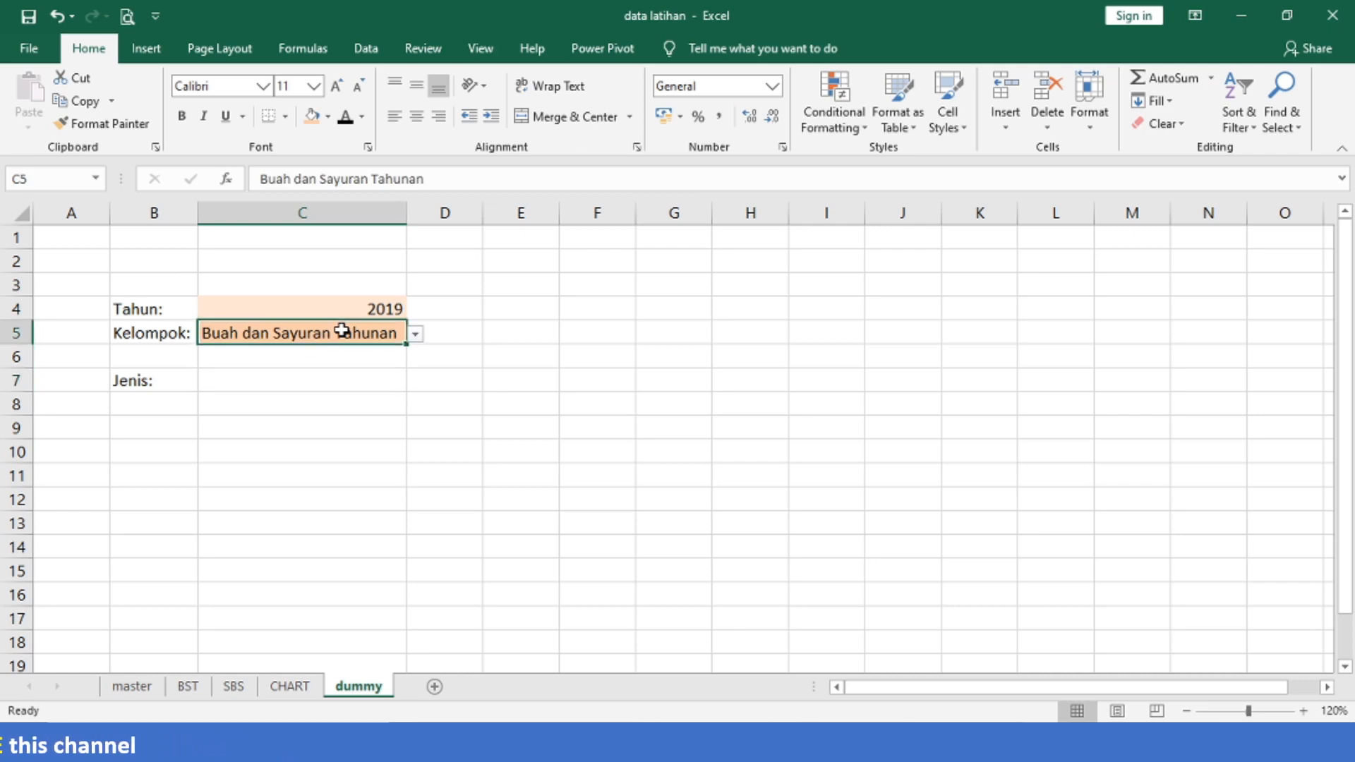
pyautogui.click(305, 380)
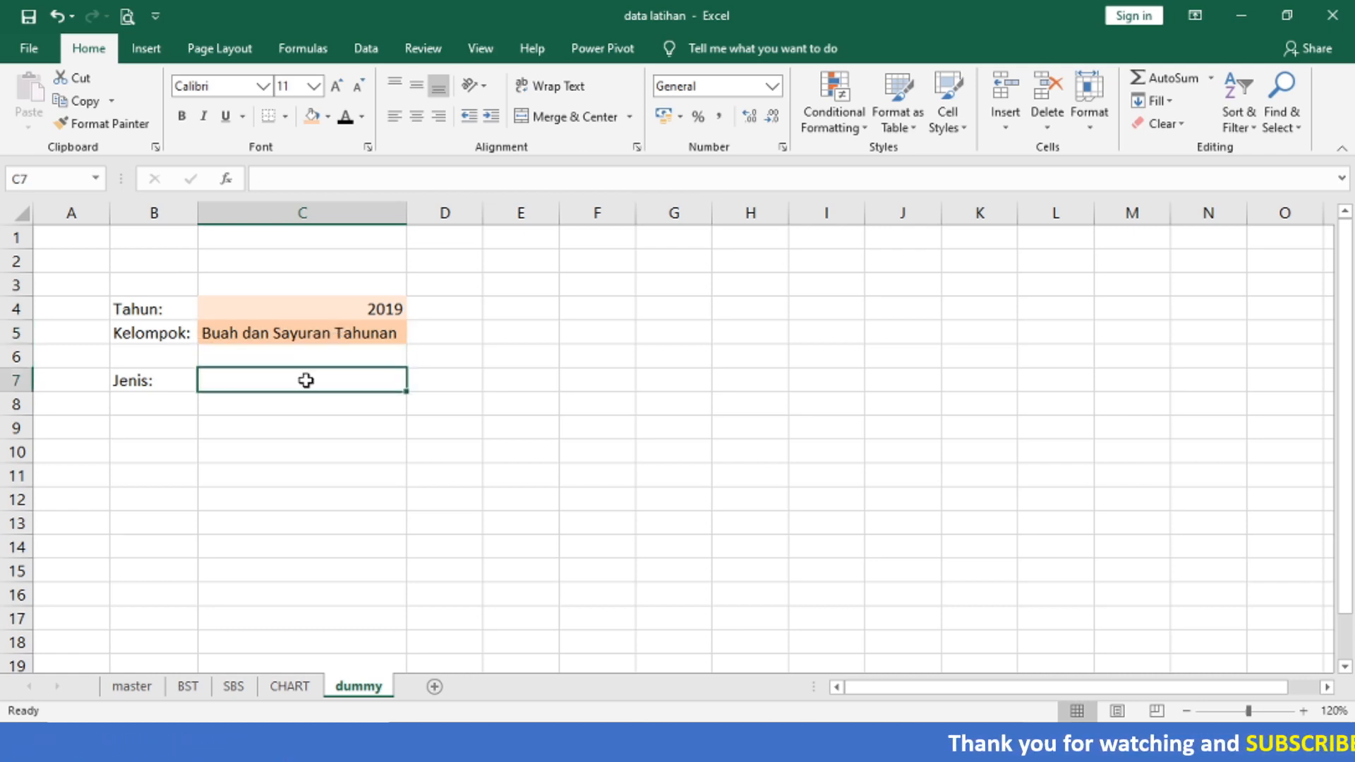
pyautogui.click(365, 48)
pyautogui.click(730, 125)
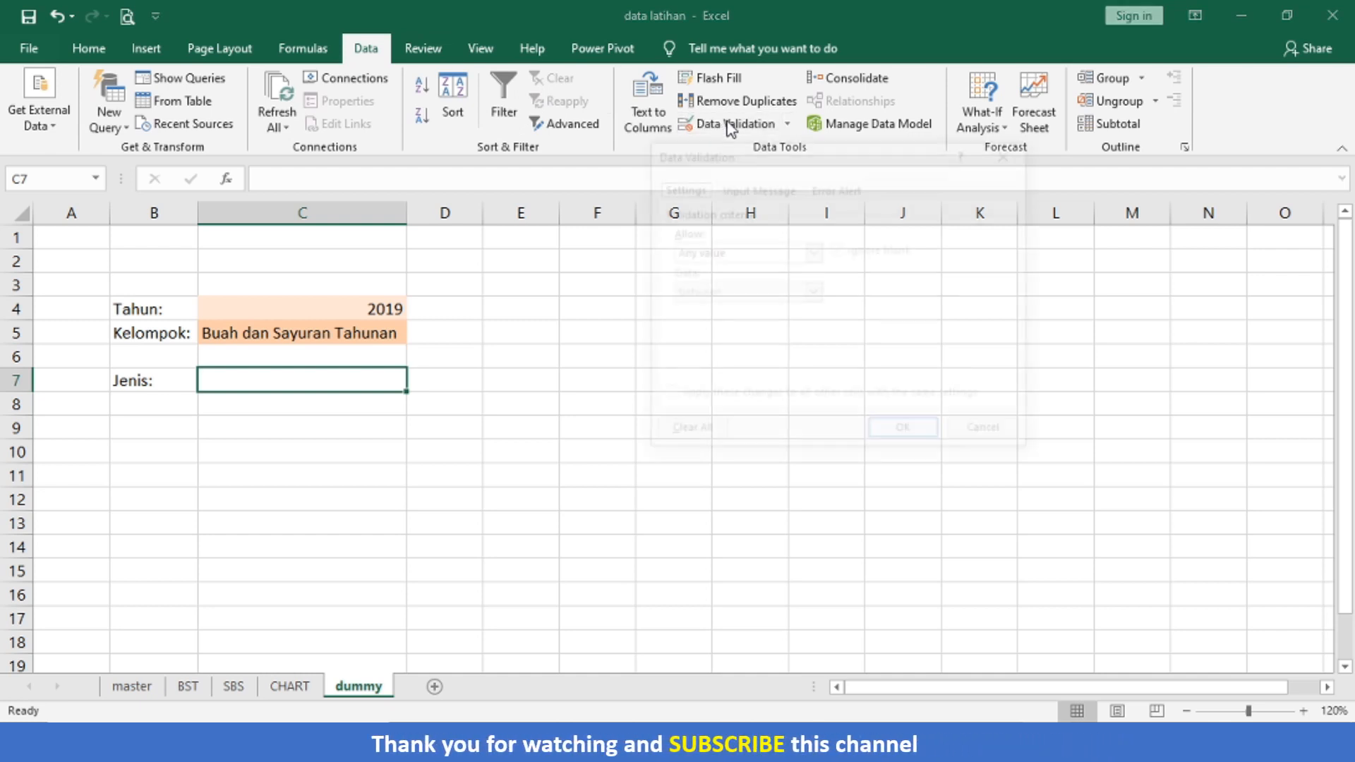
pyautogui.click(746, 253)
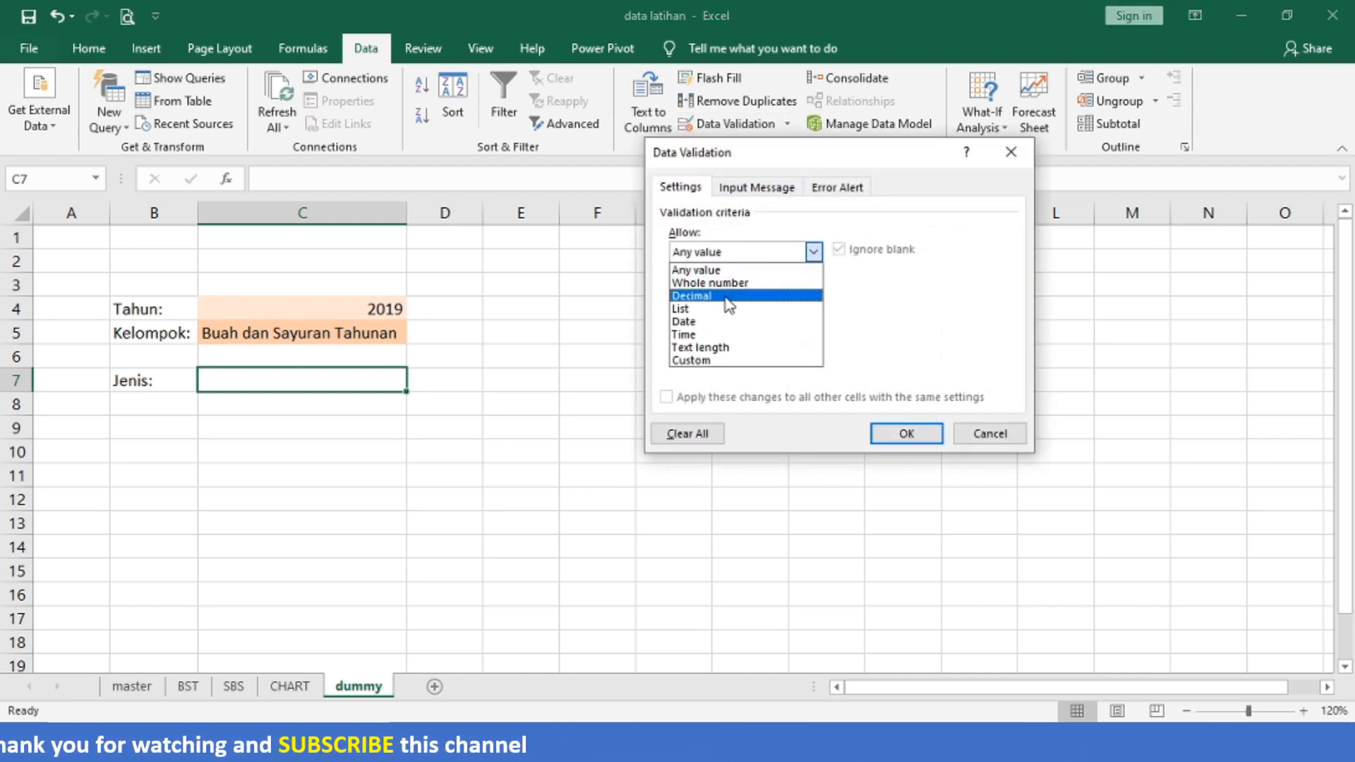
pyautogui.click(725, 309)
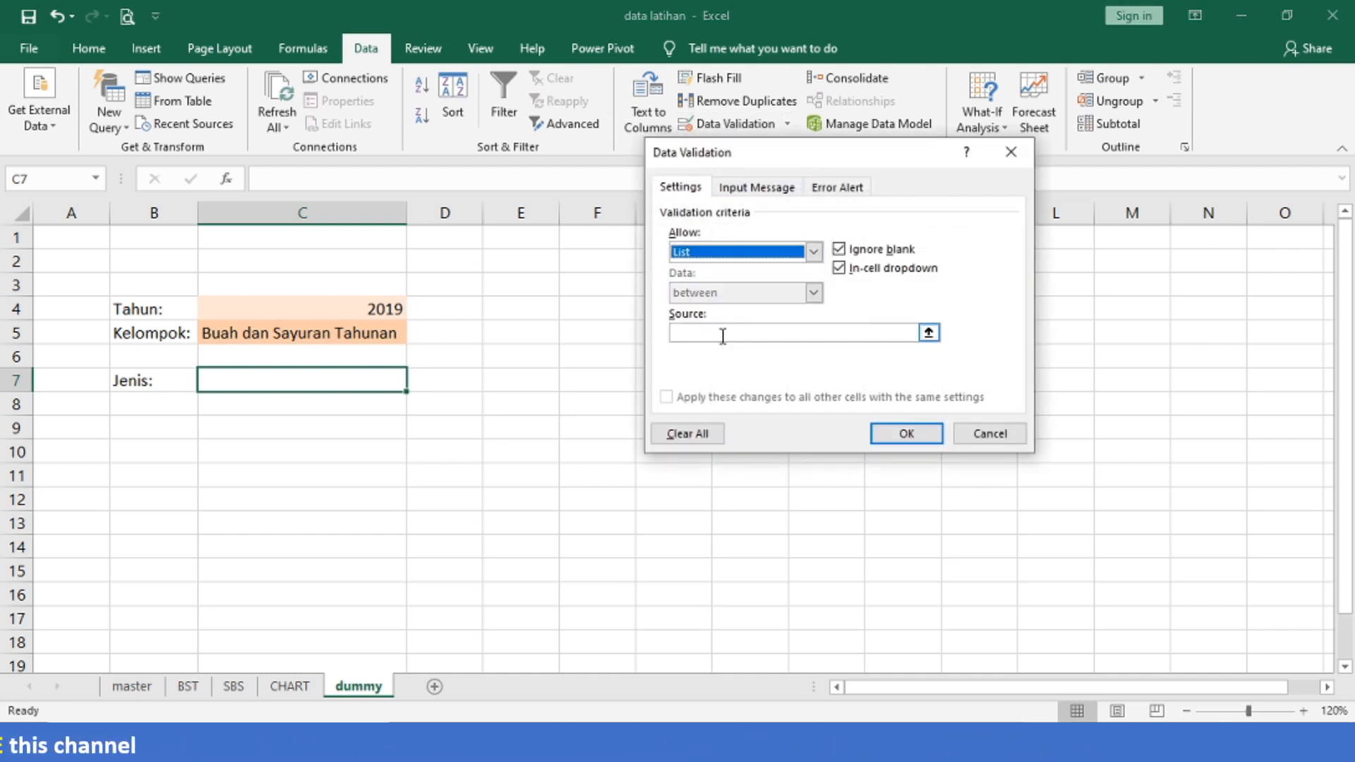
pyautogui.click(723, 334)
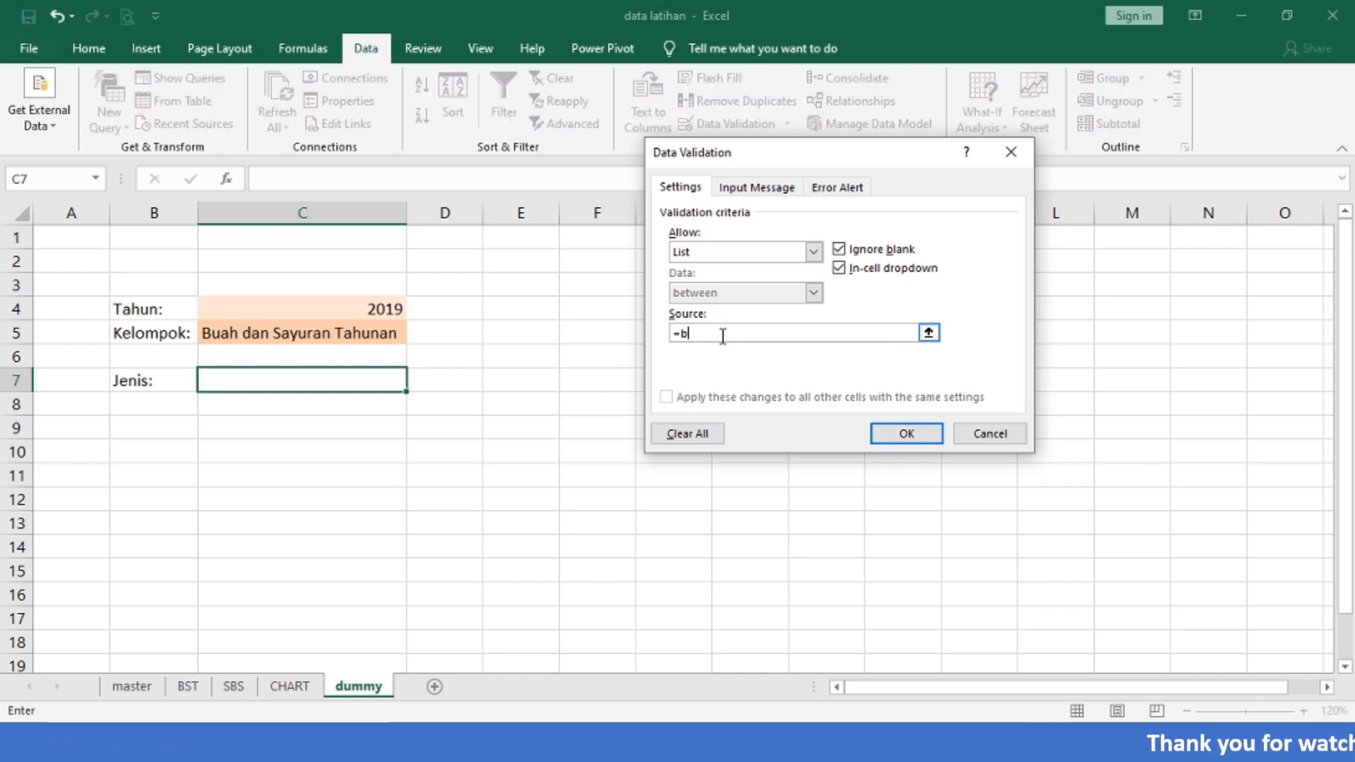
pyautogui.press('Return')
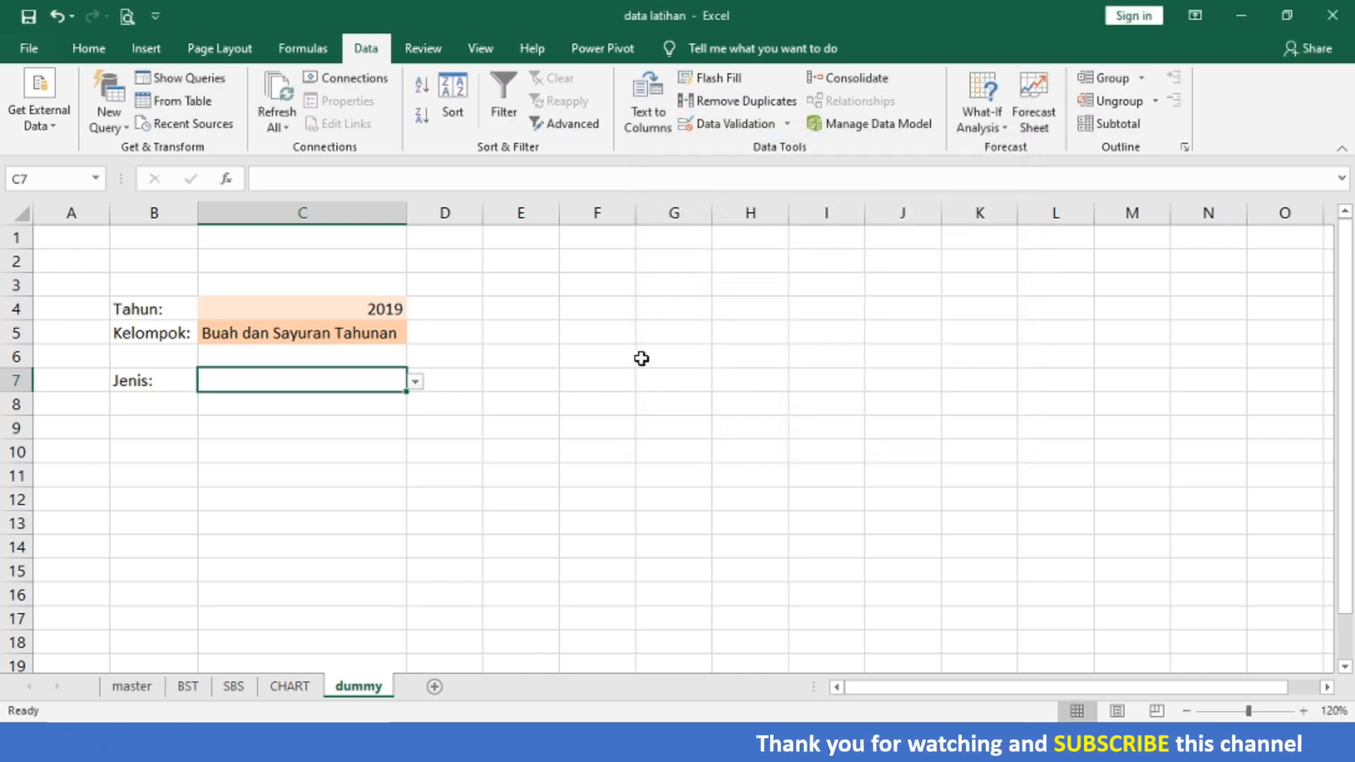
# Check the choices in the Jenis dropdown in C7, and choose Buah dan Sayuran Semusim as the Kelompok in C5.
pyautogui.click(415, 383)
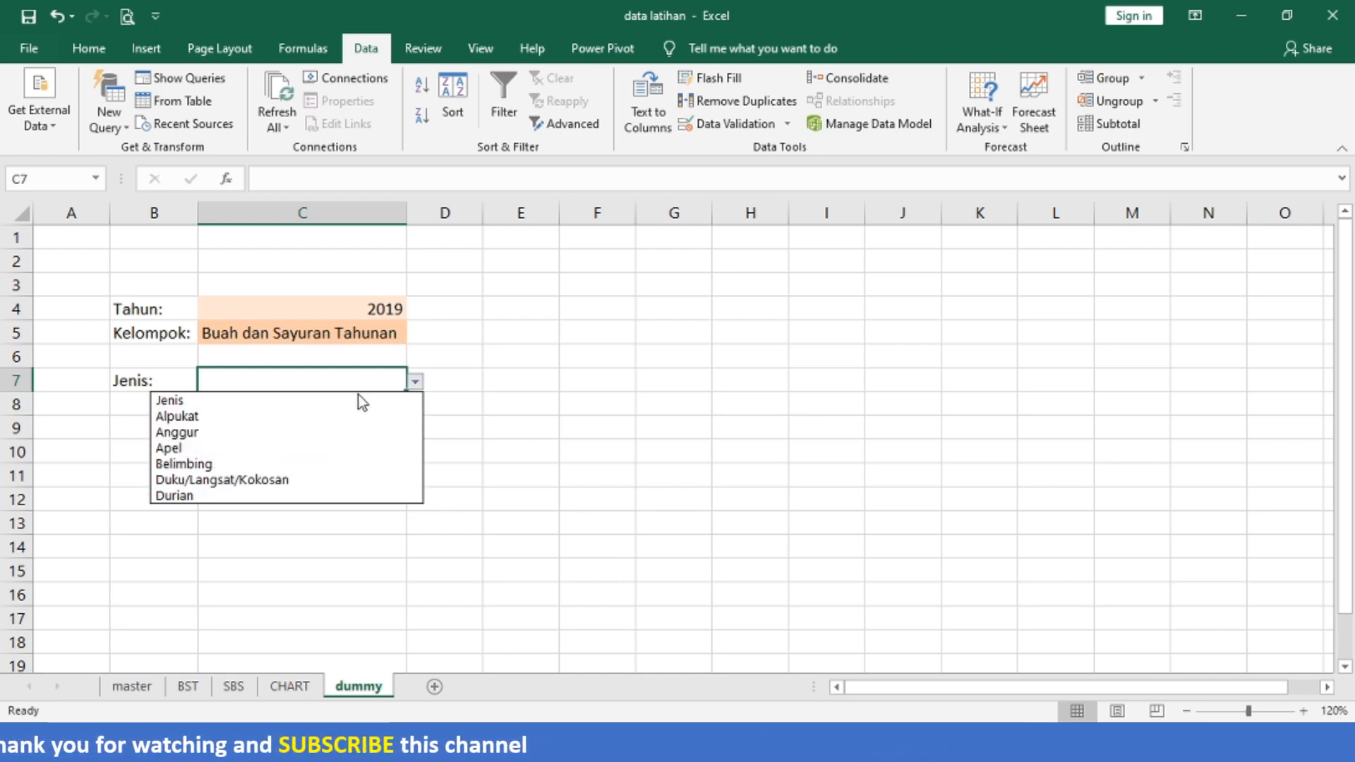
pyautogui.click(381, 334)
pyautogui.click(384, 334)
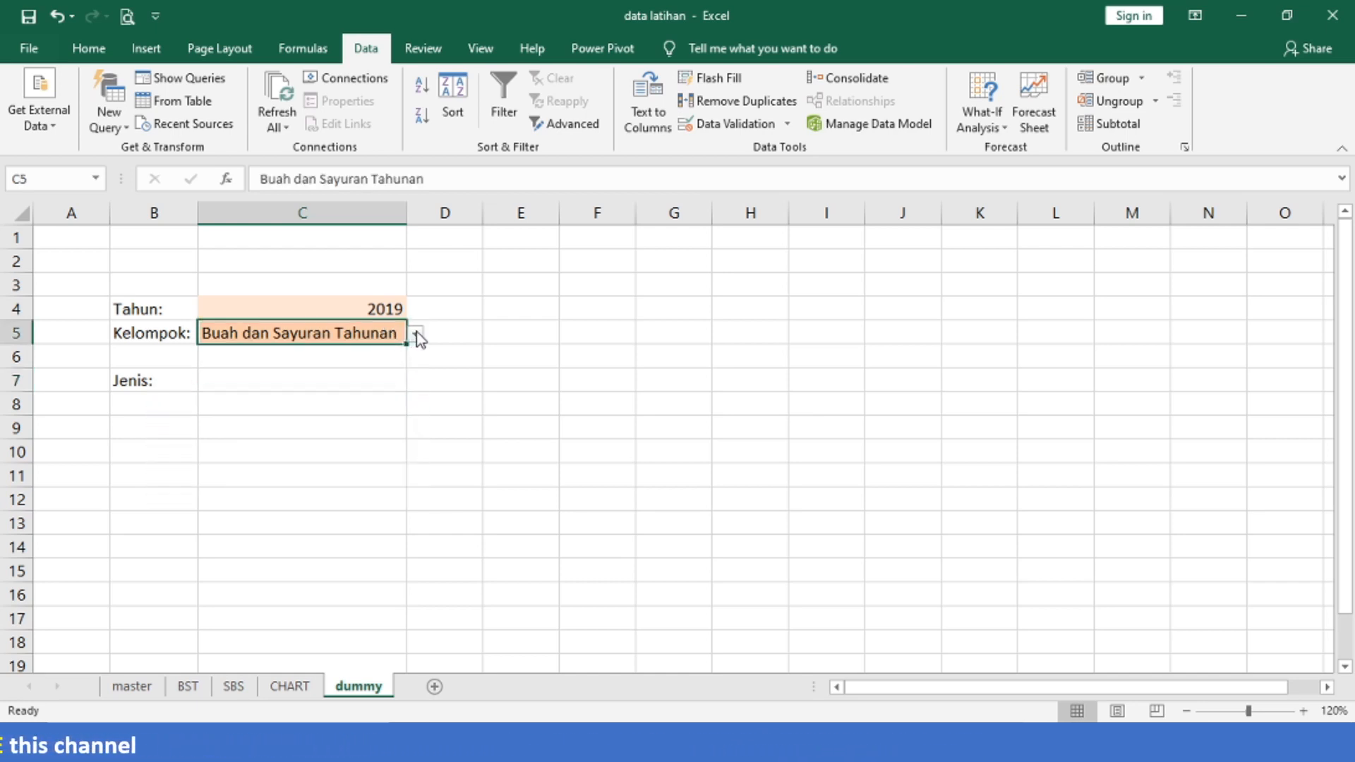
pyautogui.click(417, 336)
pyautogui.click(399, 382)
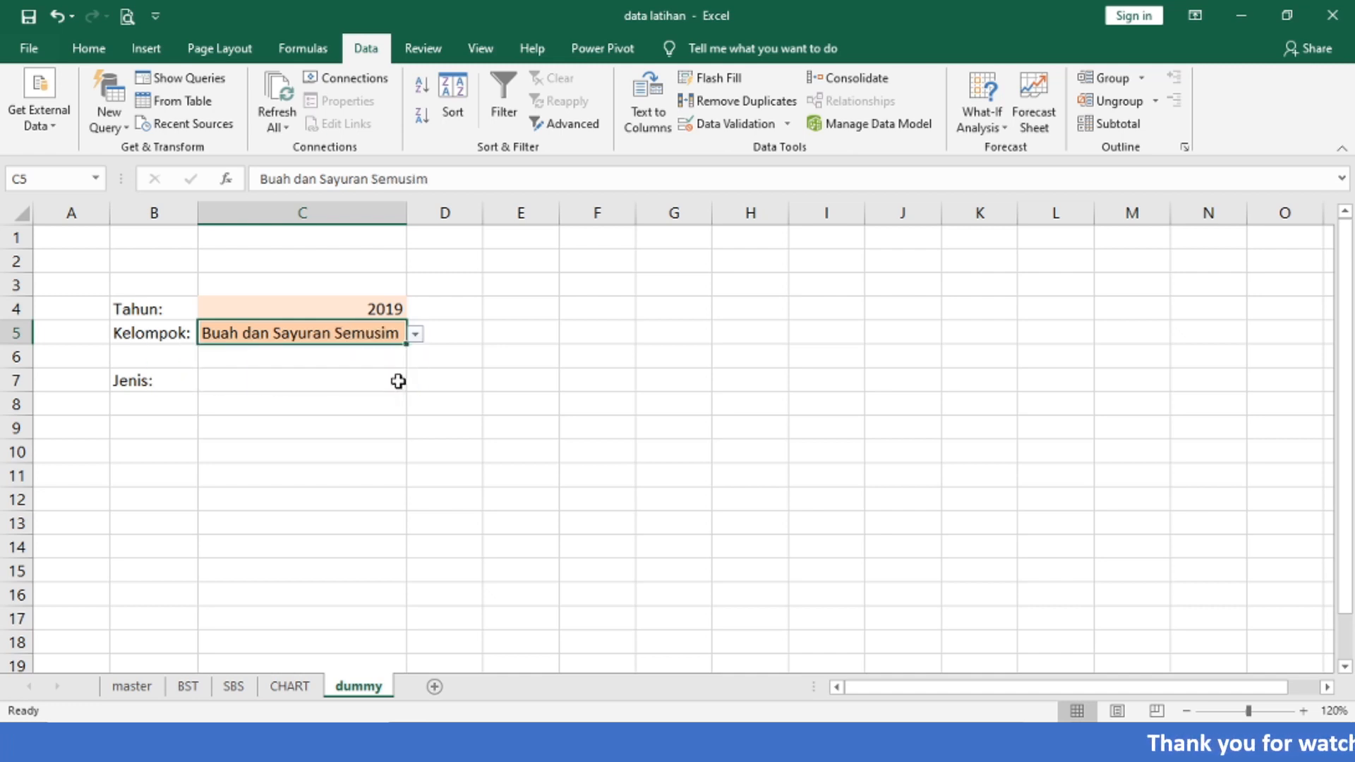
# Check the Jenis choices in C7 again and review the list source in its data validation settings.
pyautogui.click(399, 381)
pyautogui.click(415, 385)
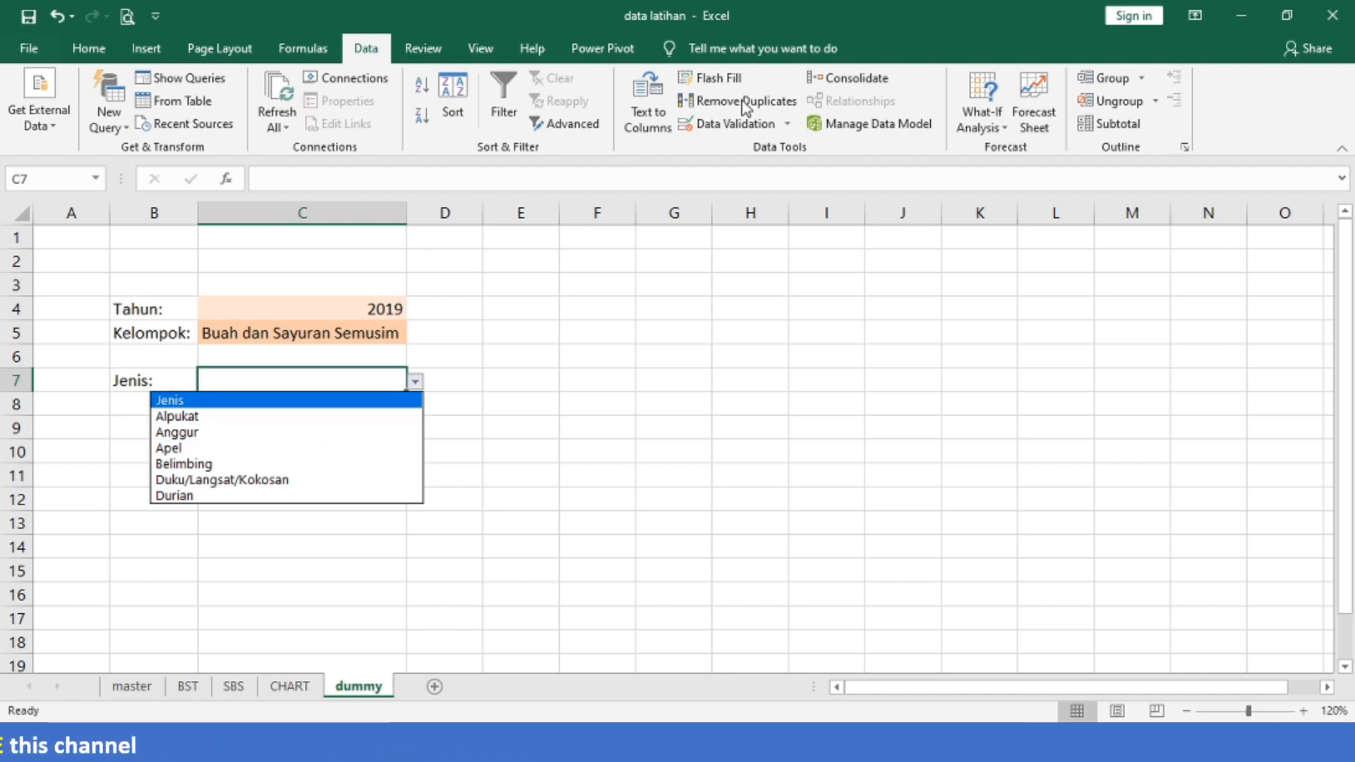
pyautogui.click(742, 125)
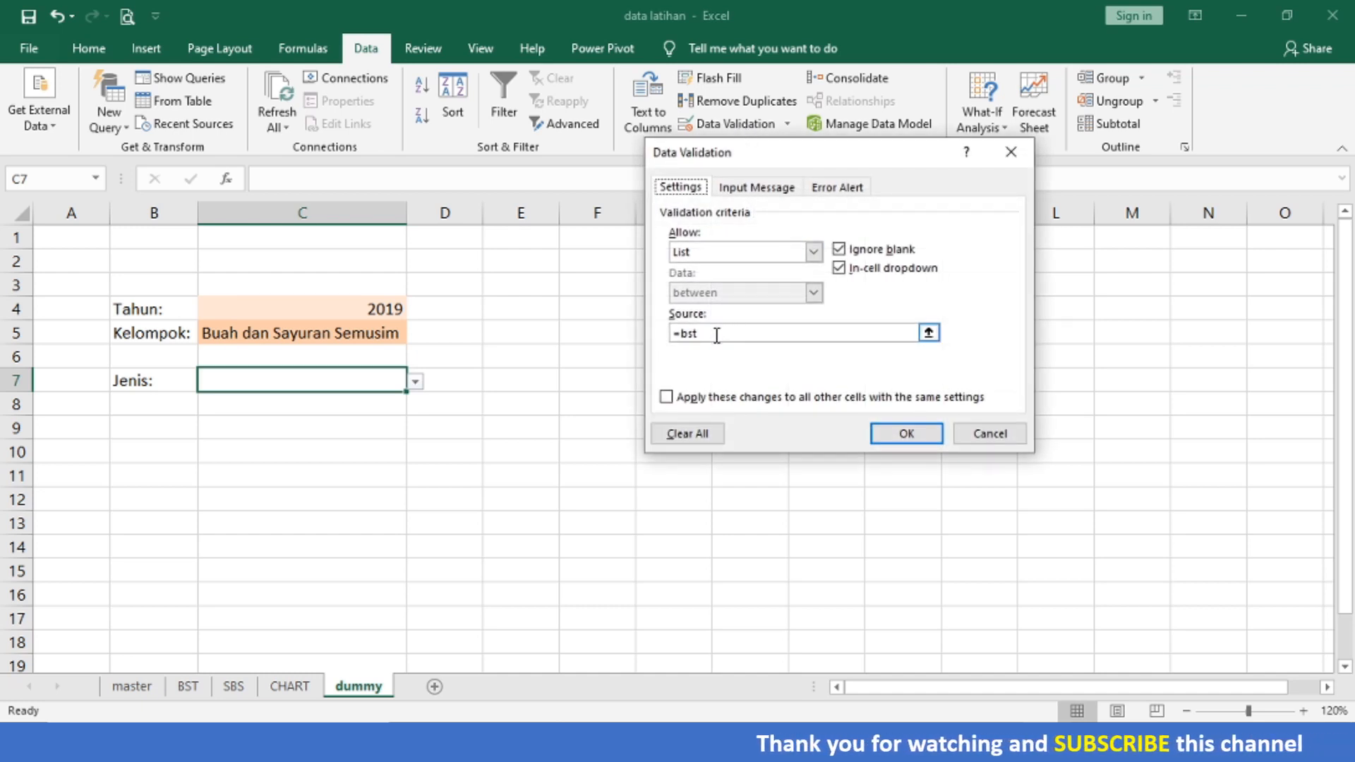
pyautogui.click(993, 434)
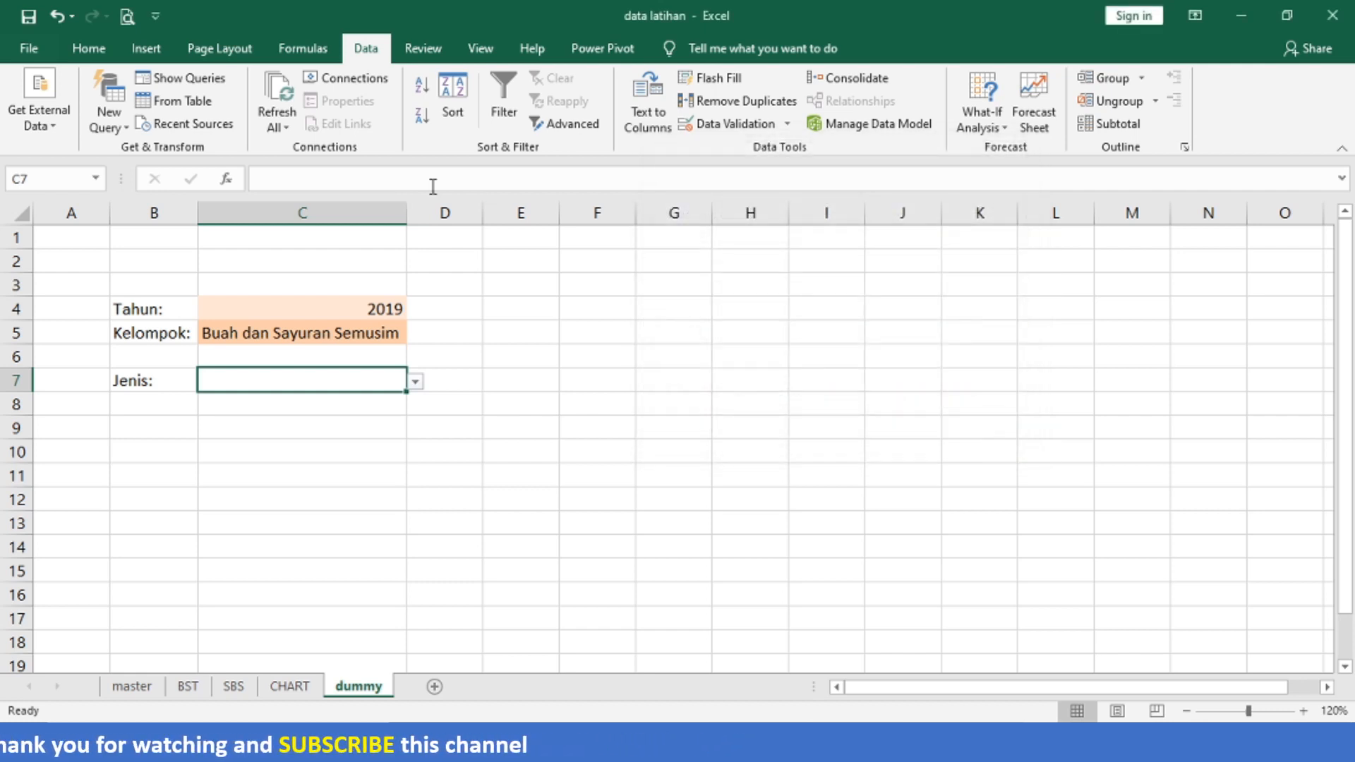
# Fill cell C7 with a light orange one shade darker than the fill of cell C5.
pyautogui.click(89, 48)
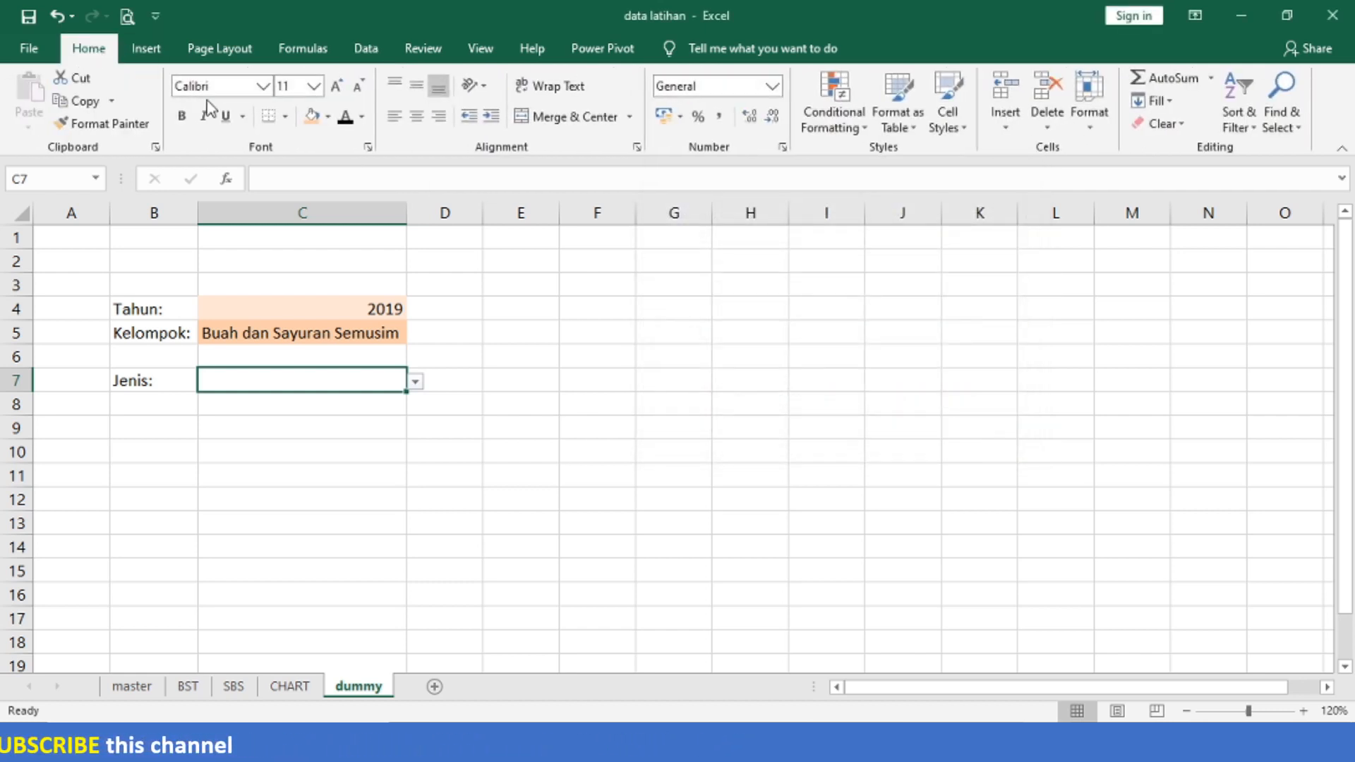
pyautogui.click(329, 117)
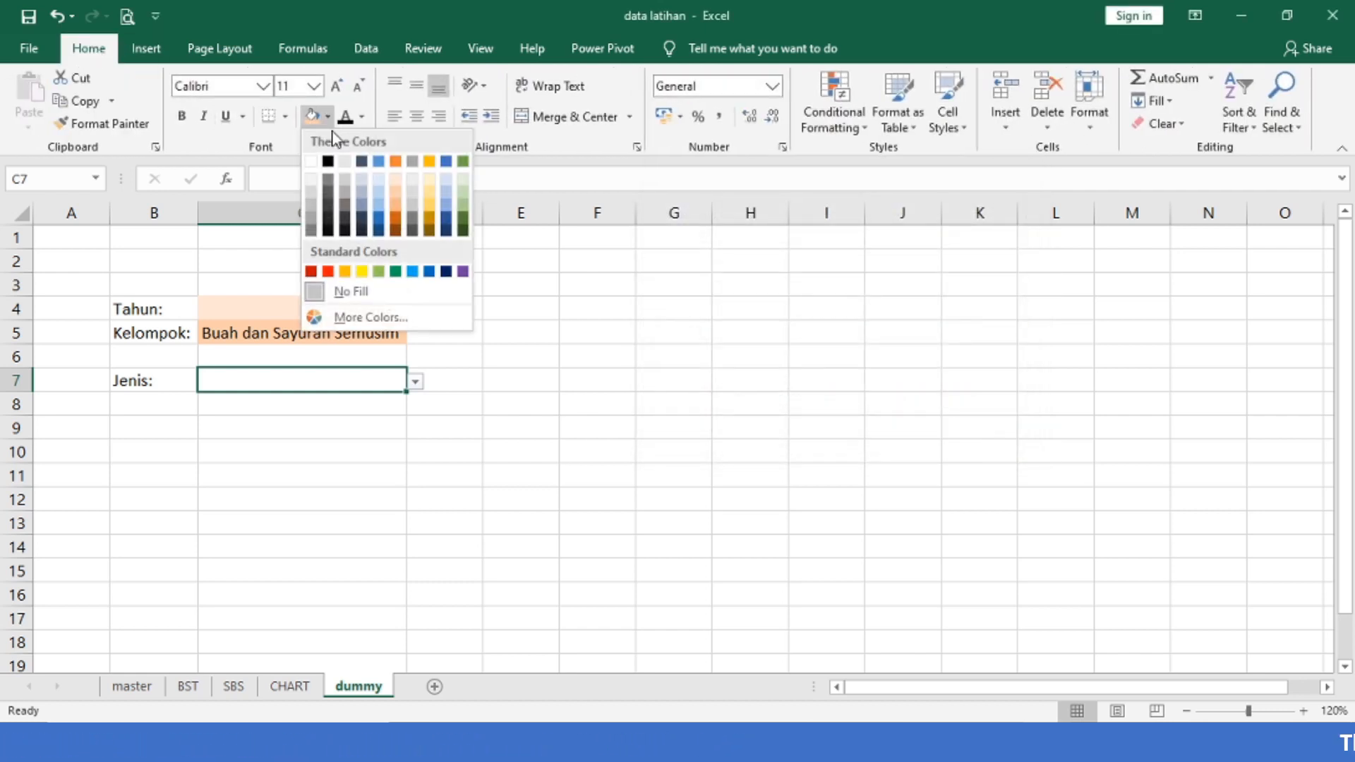
pyautogui.click(397, 212)
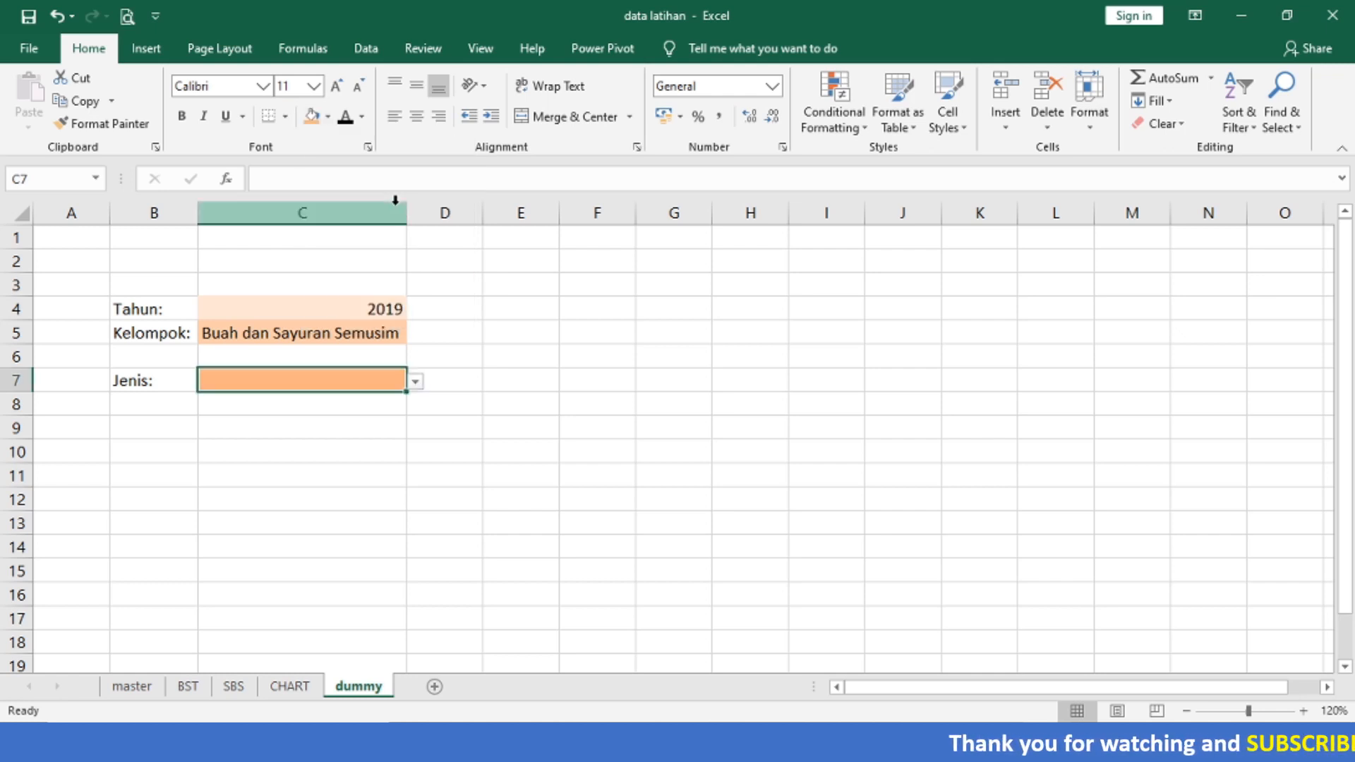
pyautogui.click(329, 116)
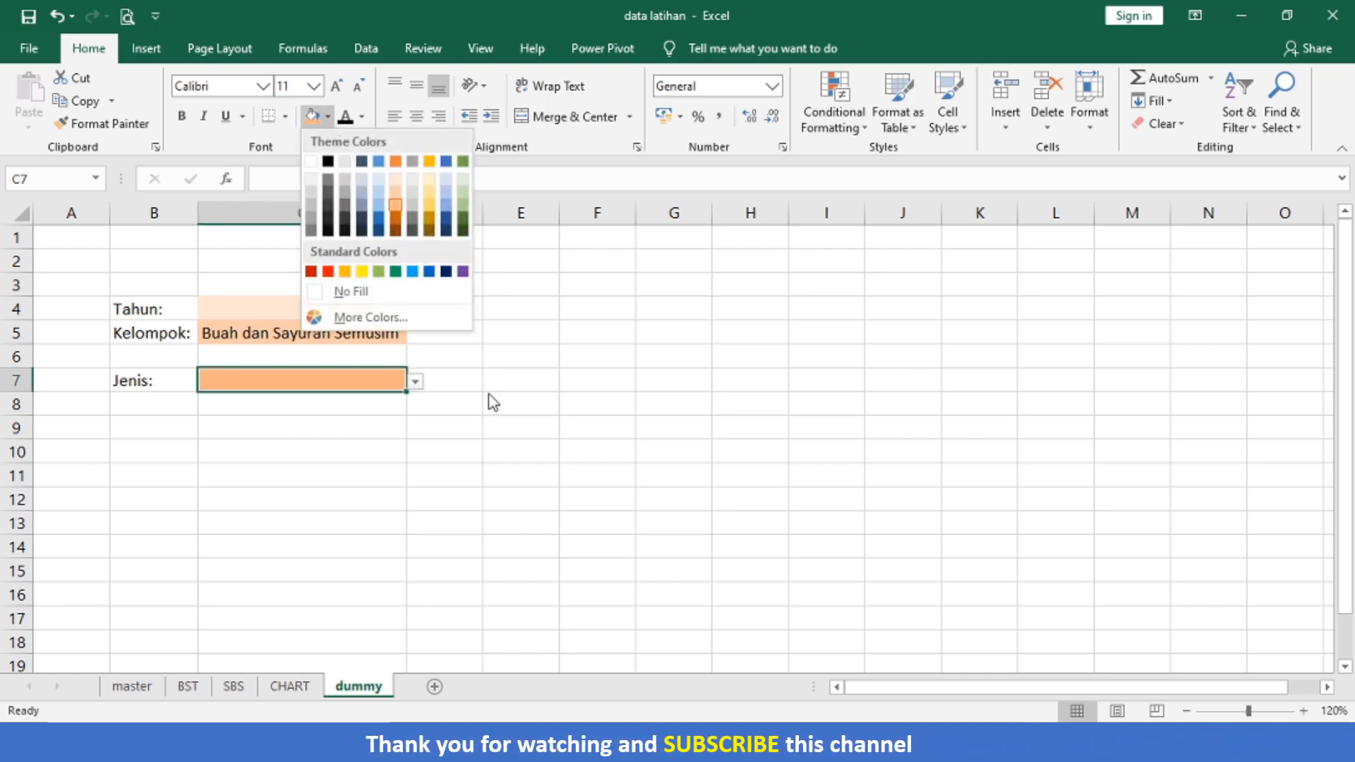
pyautogui.press('Escape')
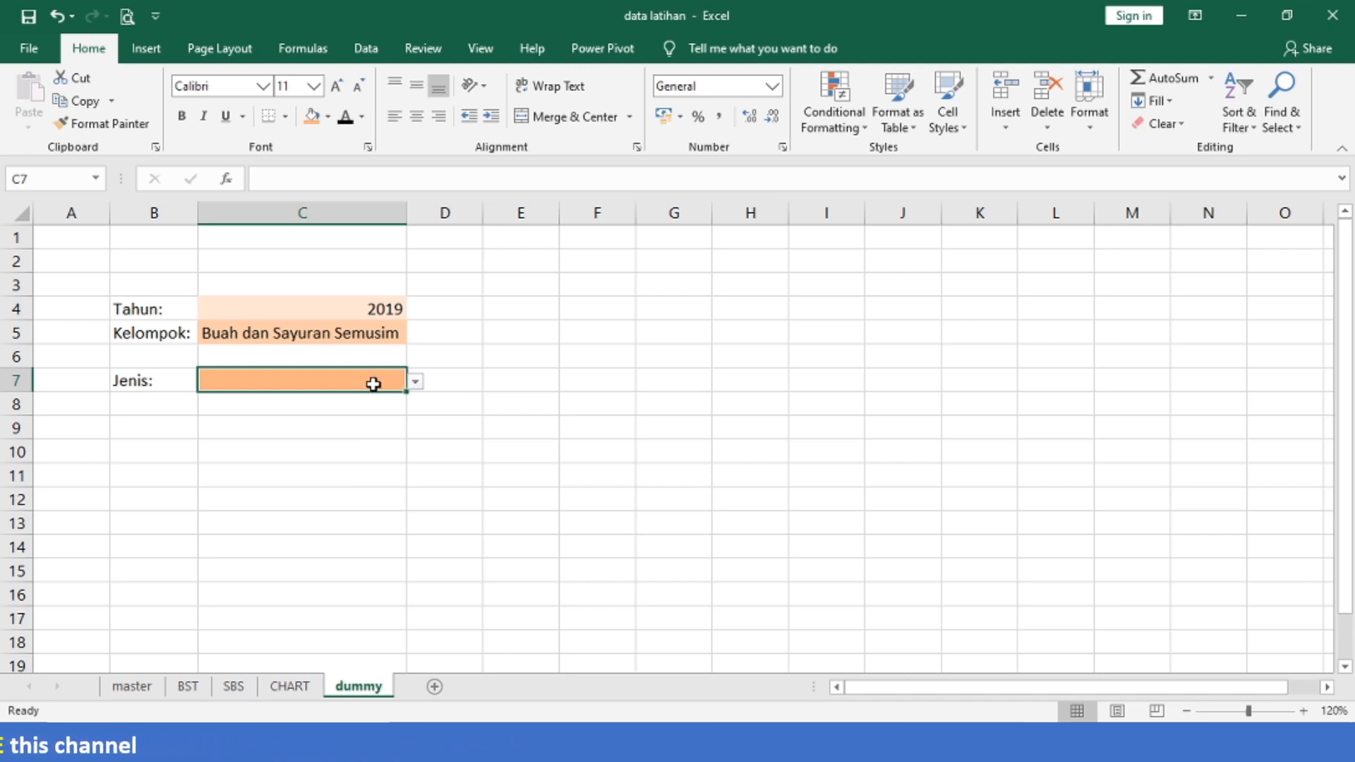
# Examine the Kelompok table on the master sheet to see which klmpk code belongs to each Kelompok name.
pyautogui.click(305, 354)
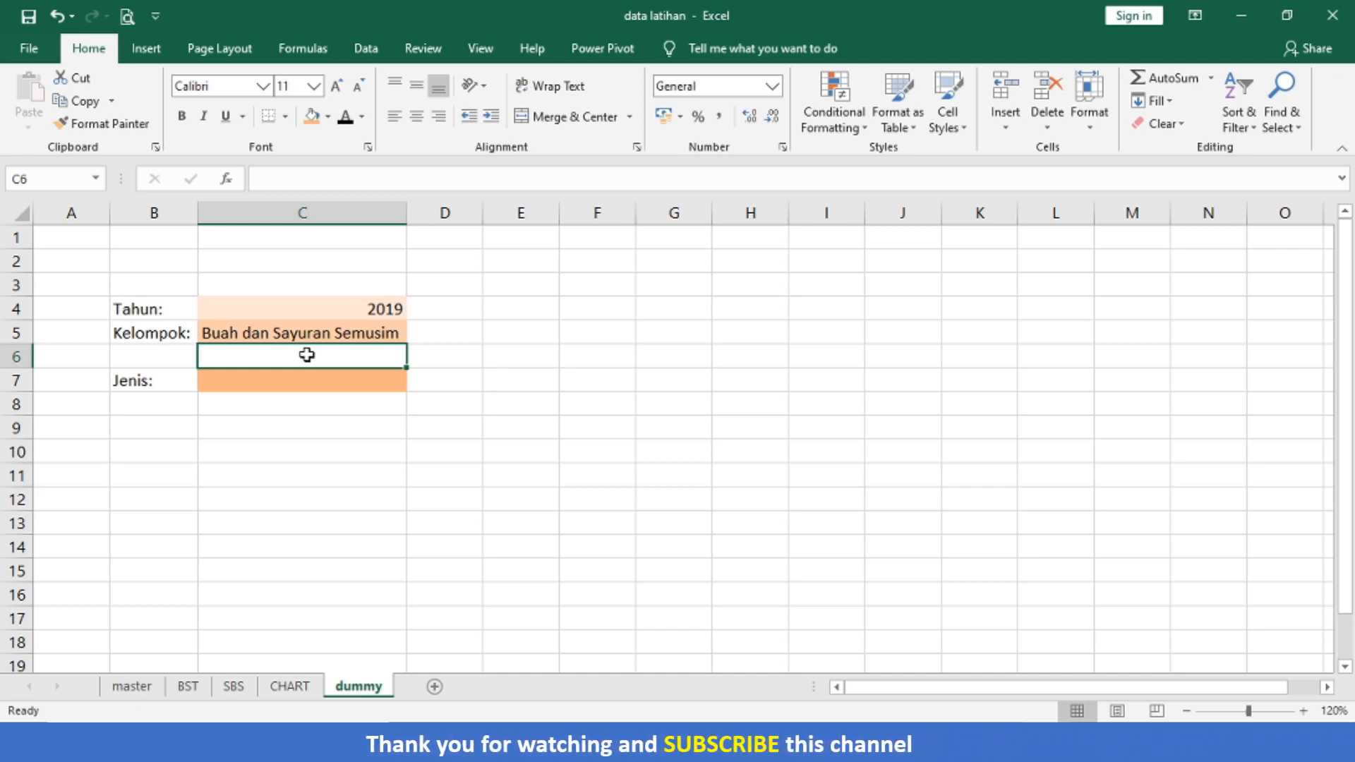
pyautogui.click(147, 688)
pyautogui.click(417, 289)
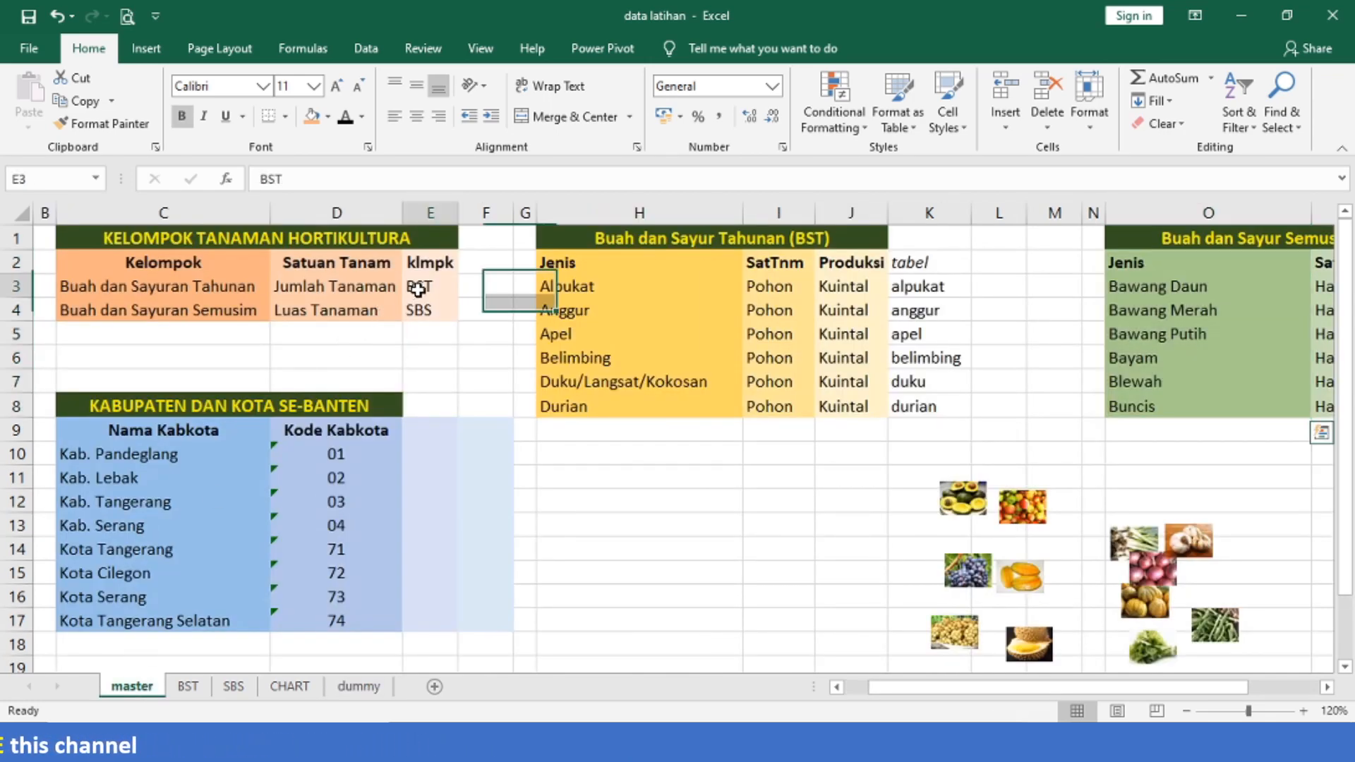
pyautogui.click(418, 289)
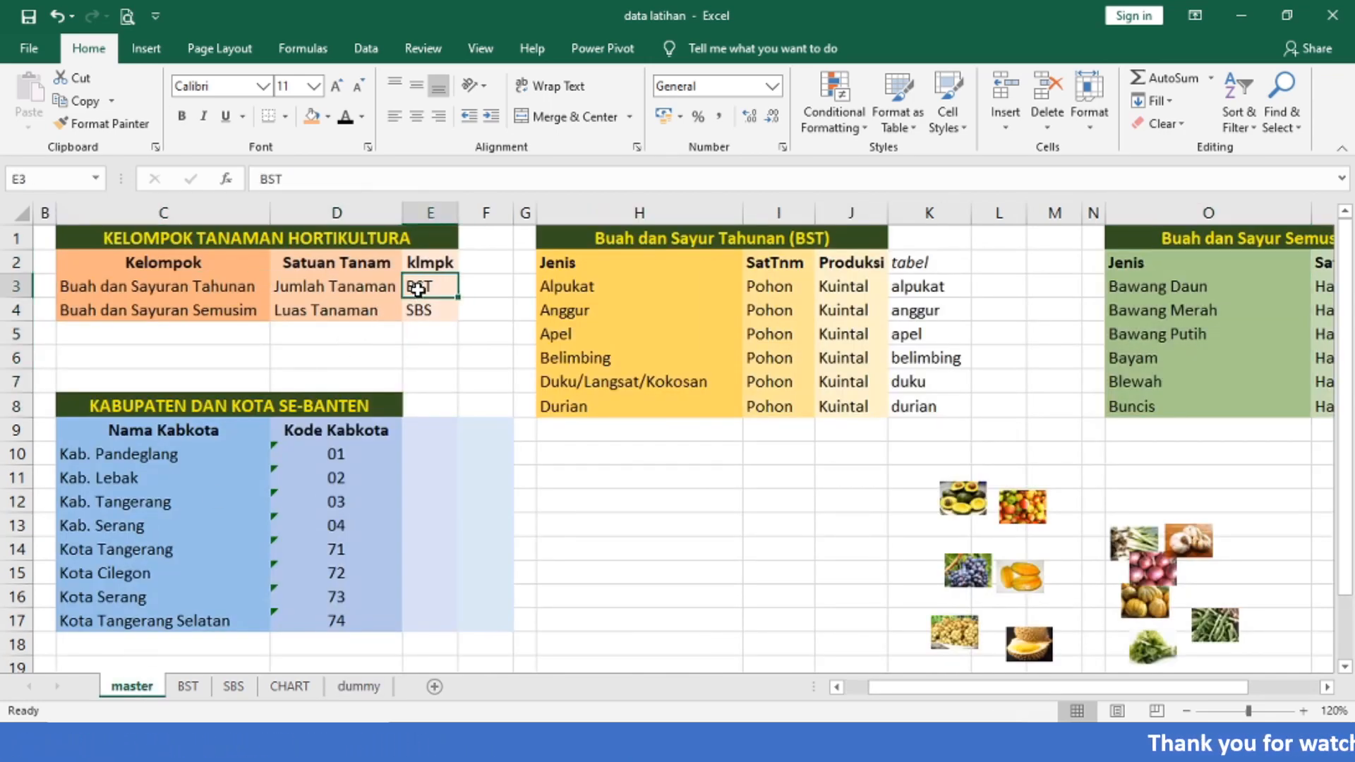
pyautogui.press('Left')
pyautogui.press('Left')
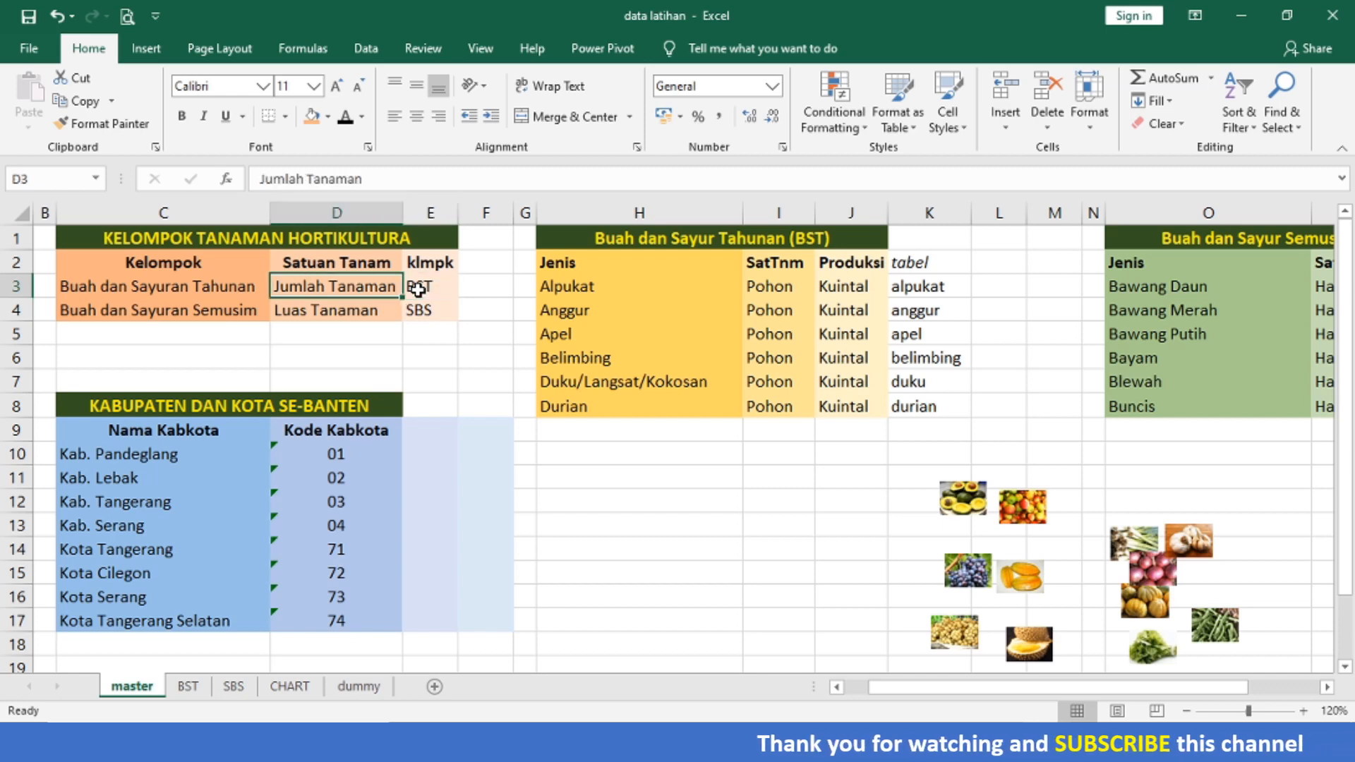
pyautogui.press('Up')
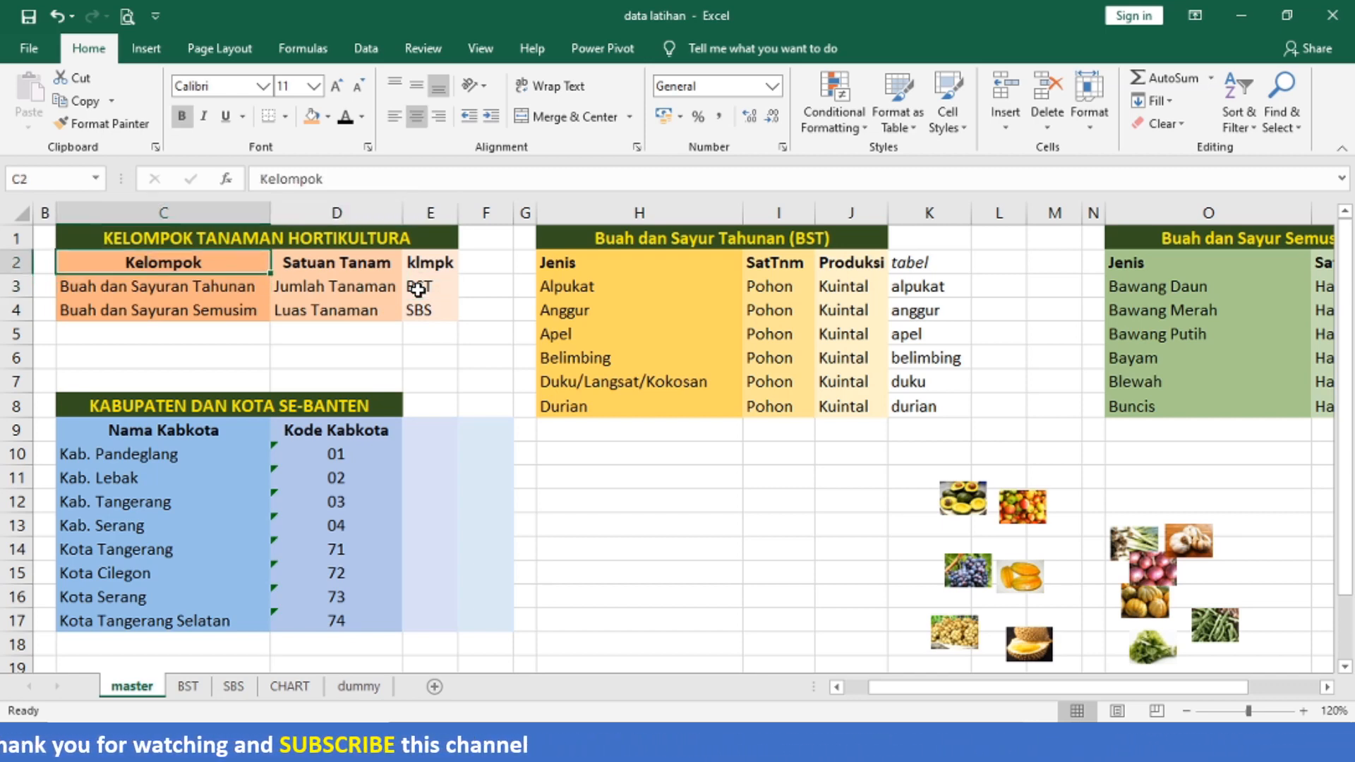
pyautogui.press('Right')
pyautogui.press('Down')
pyautogui.press('Down')
pyautogui.press('Right')
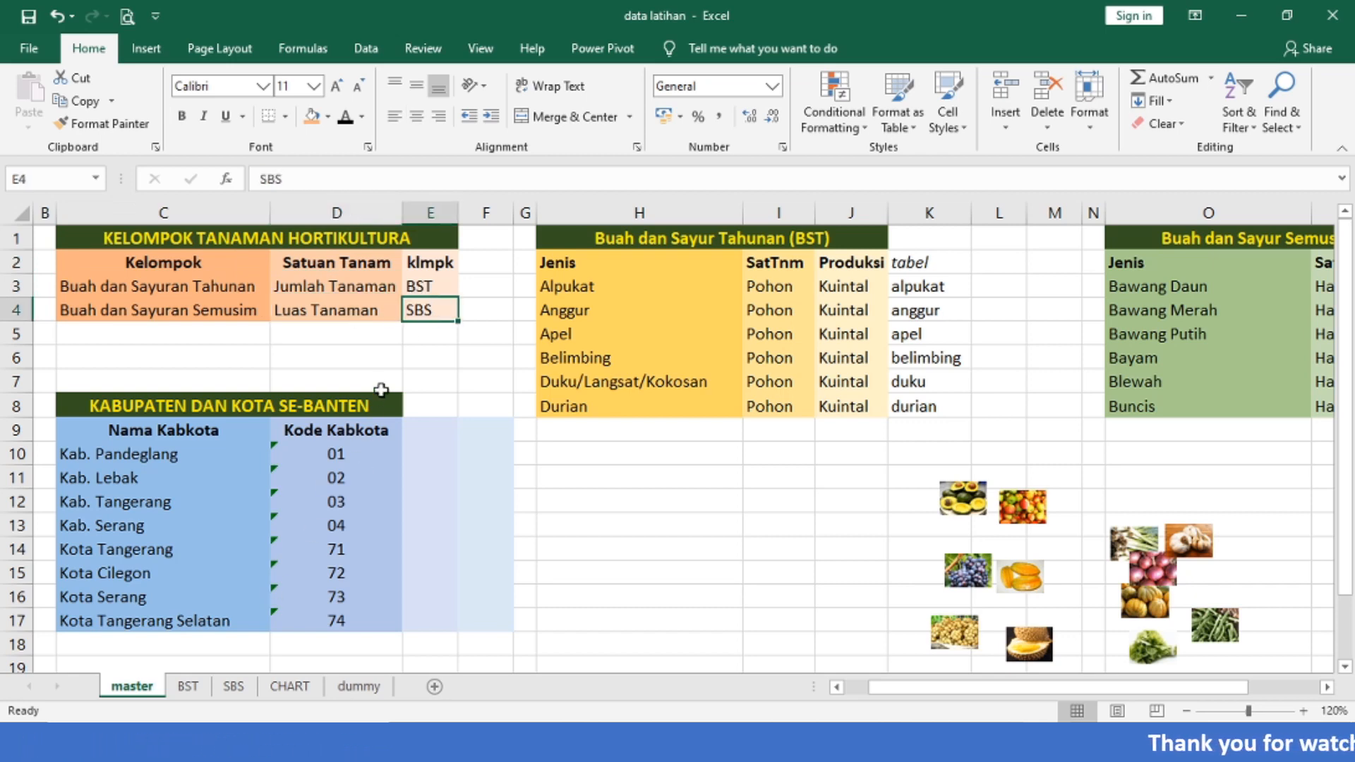
pyautogui.press('Up')
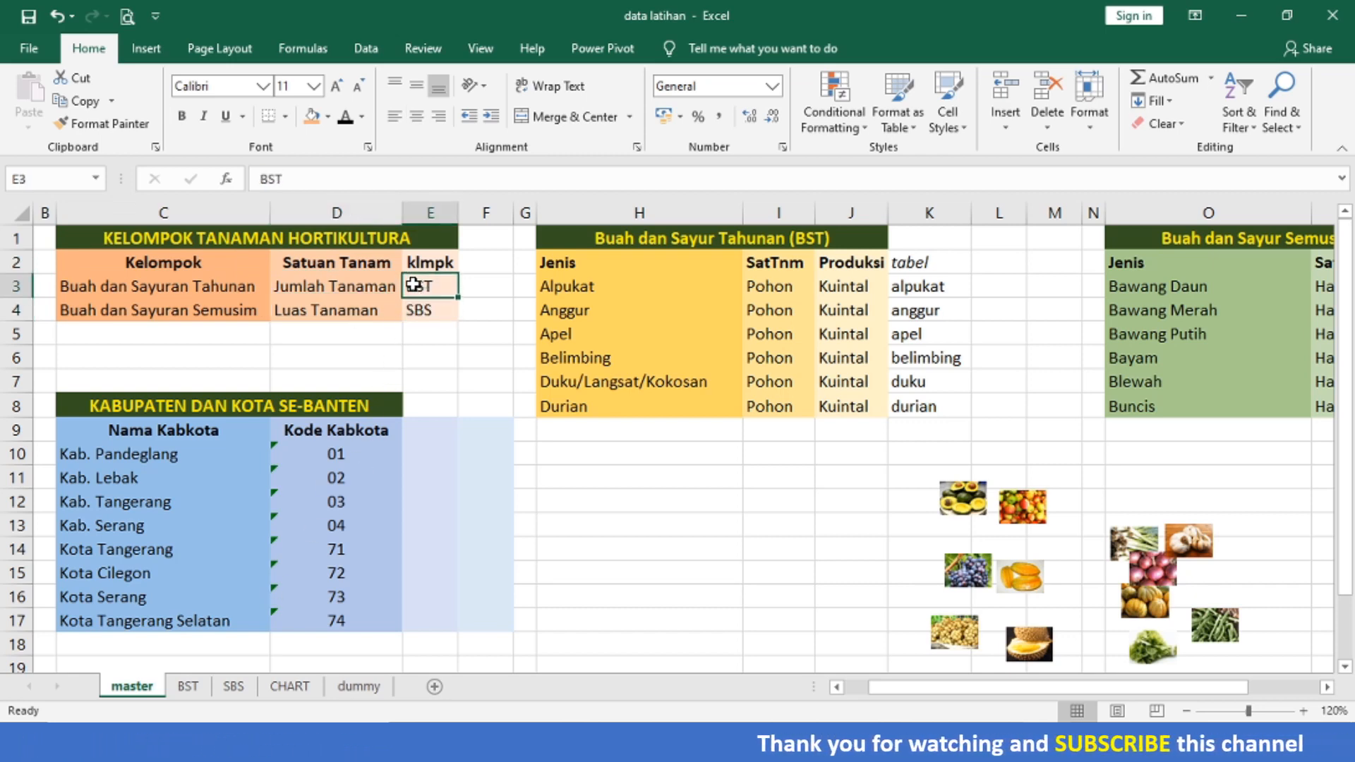
pyautogui.press('Left')
pyautogui.press('Left')
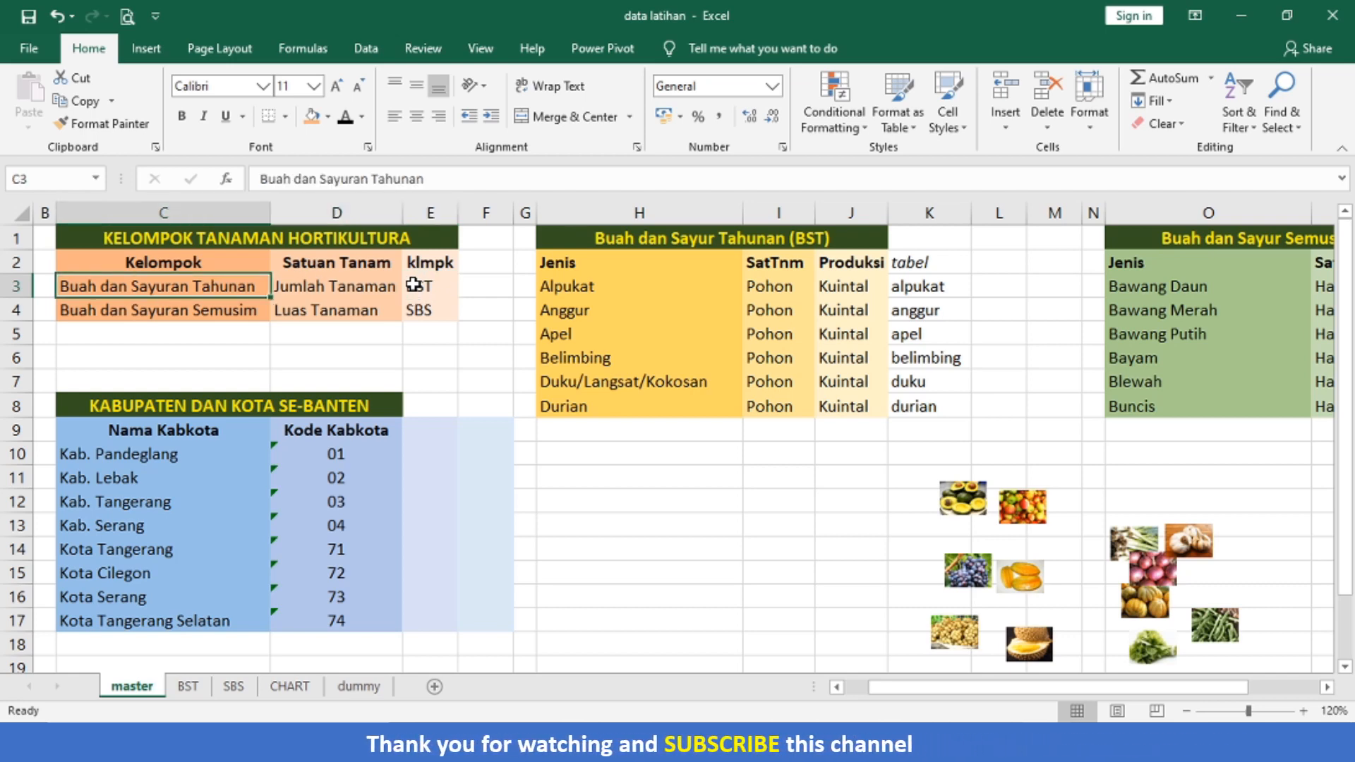
# Review the Jenis lists of the BST and Semusim tables and the Kelompok range C2:C4 on the master sheet.
pyautogui.click(591, 261)
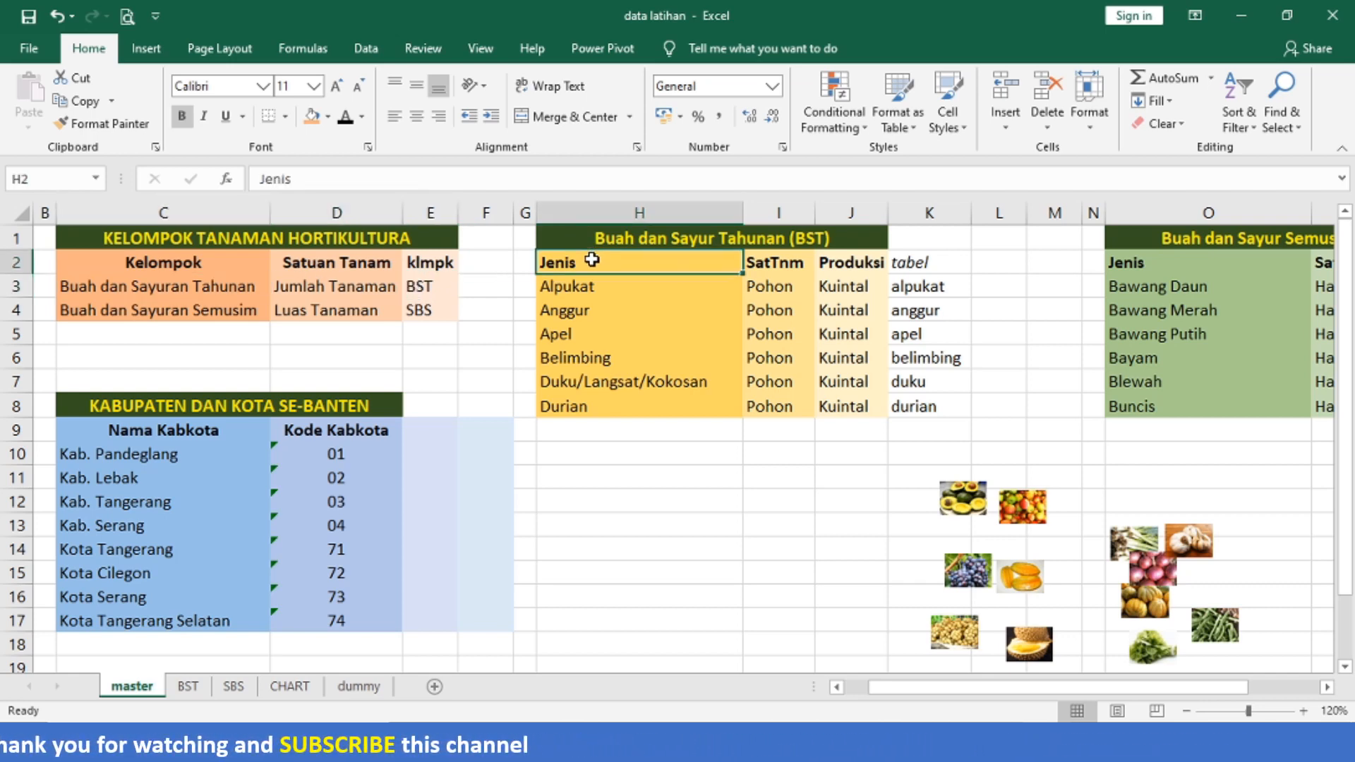
pyautogui.hotkey('shift', 'Down')
pyautogui.hotkey('shift', 'Down')
pyautogui.hotkey('shift', 'Down')
pyautogui.hotkey('shift', 'Down')
pyautogui.hotkey('shift', 'Down')
pyautogui.hotkey('shift', 'Down')
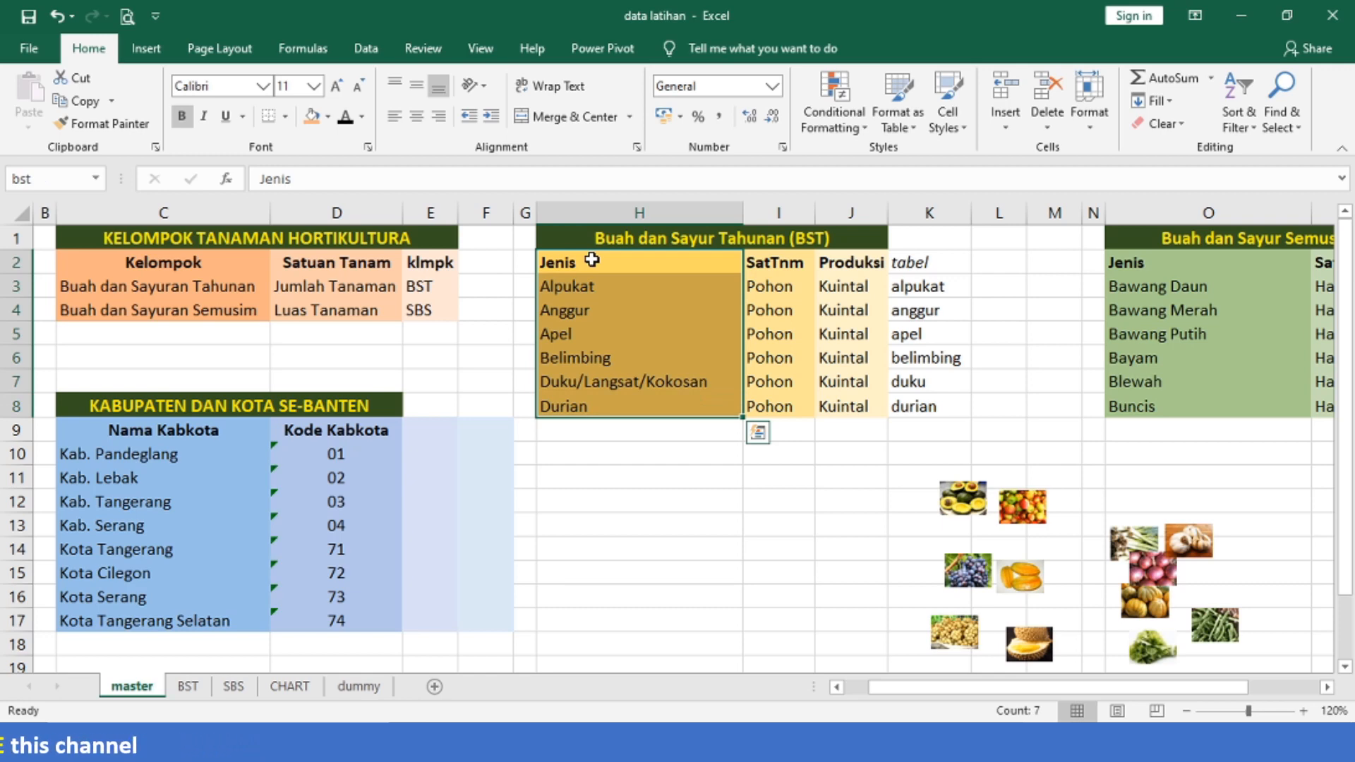
pyautogui.click(1138, 284)
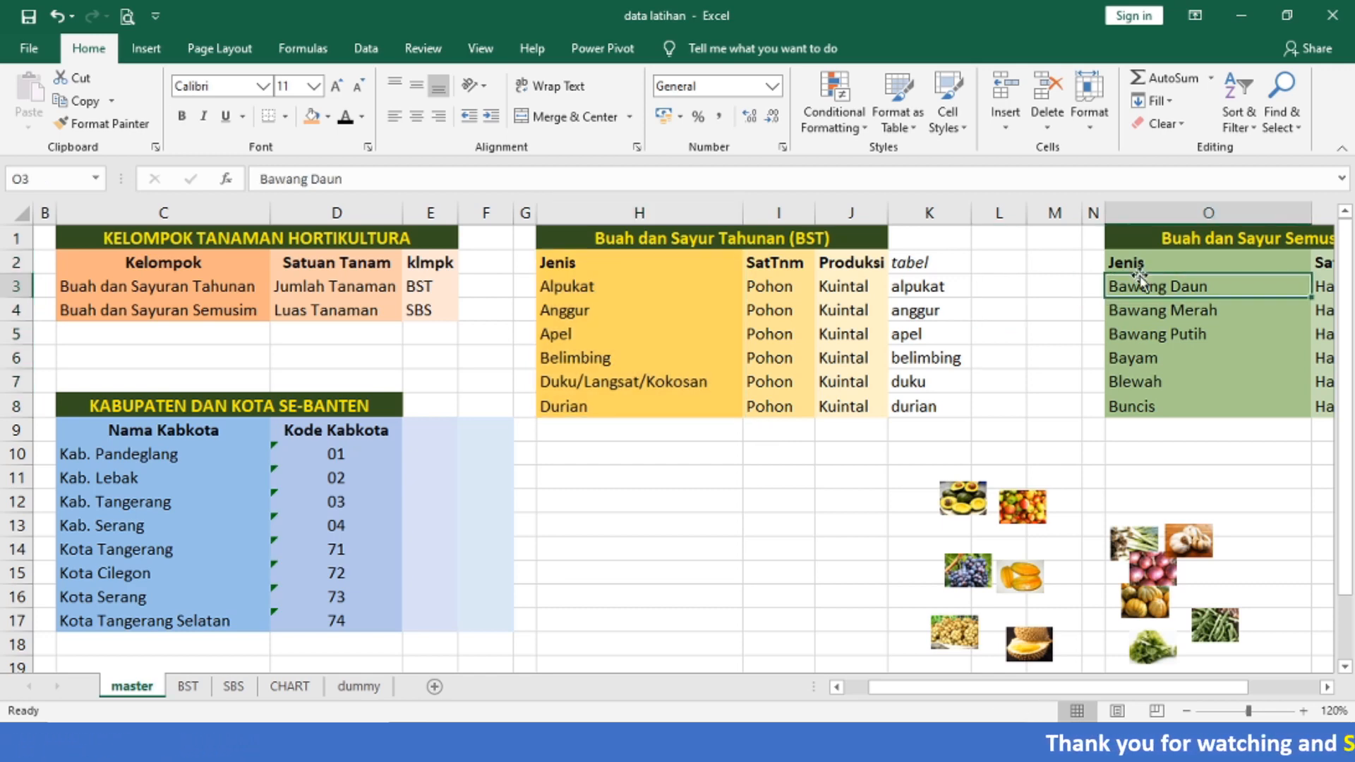
pyautogui.click(146, 264)
pyautogui.hotkey('shift', 'Down')
pyautogui.hotkey('shift', 'Down')
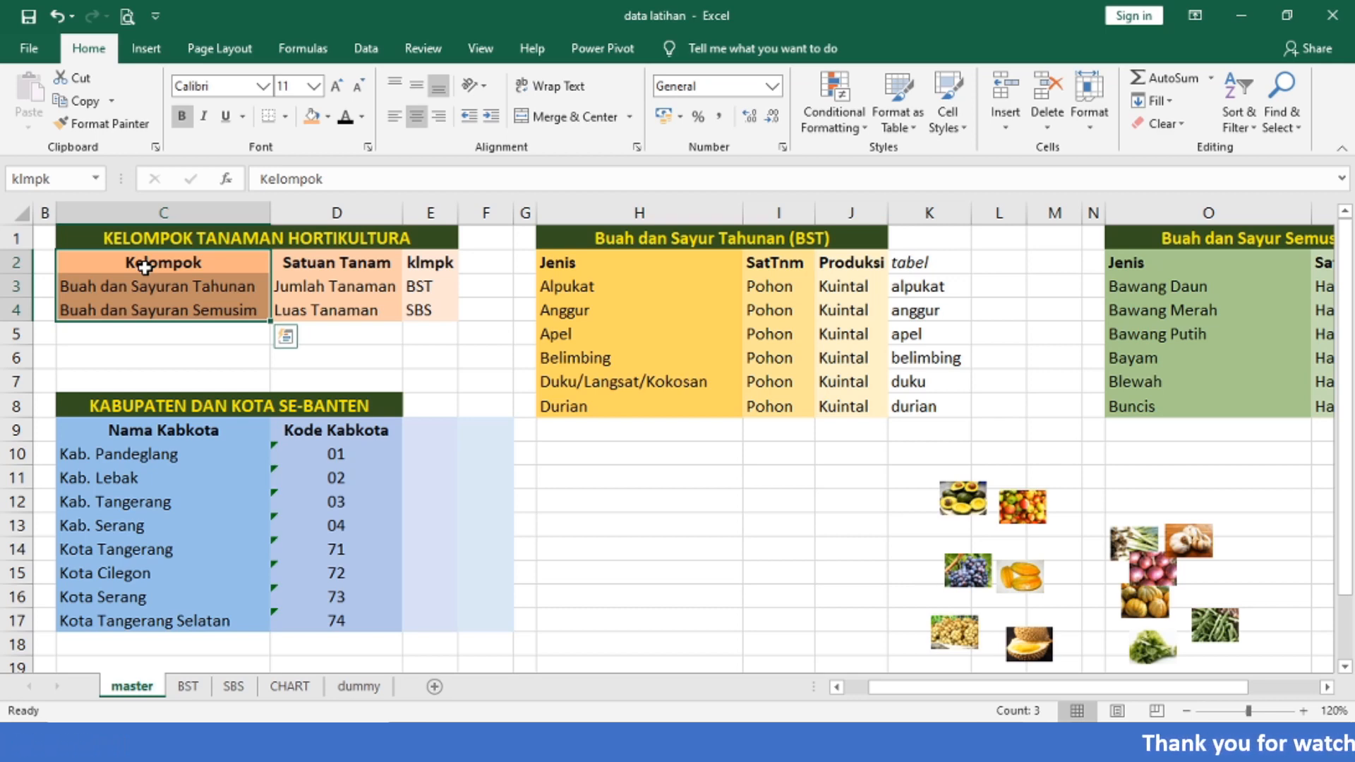
# Name the whole Kelompok table C2:E4 on the master sheet klmpkx.
pyautogui.hotkey('shift', 'Right')
pyautogui.hotkey('shift', 'Right')
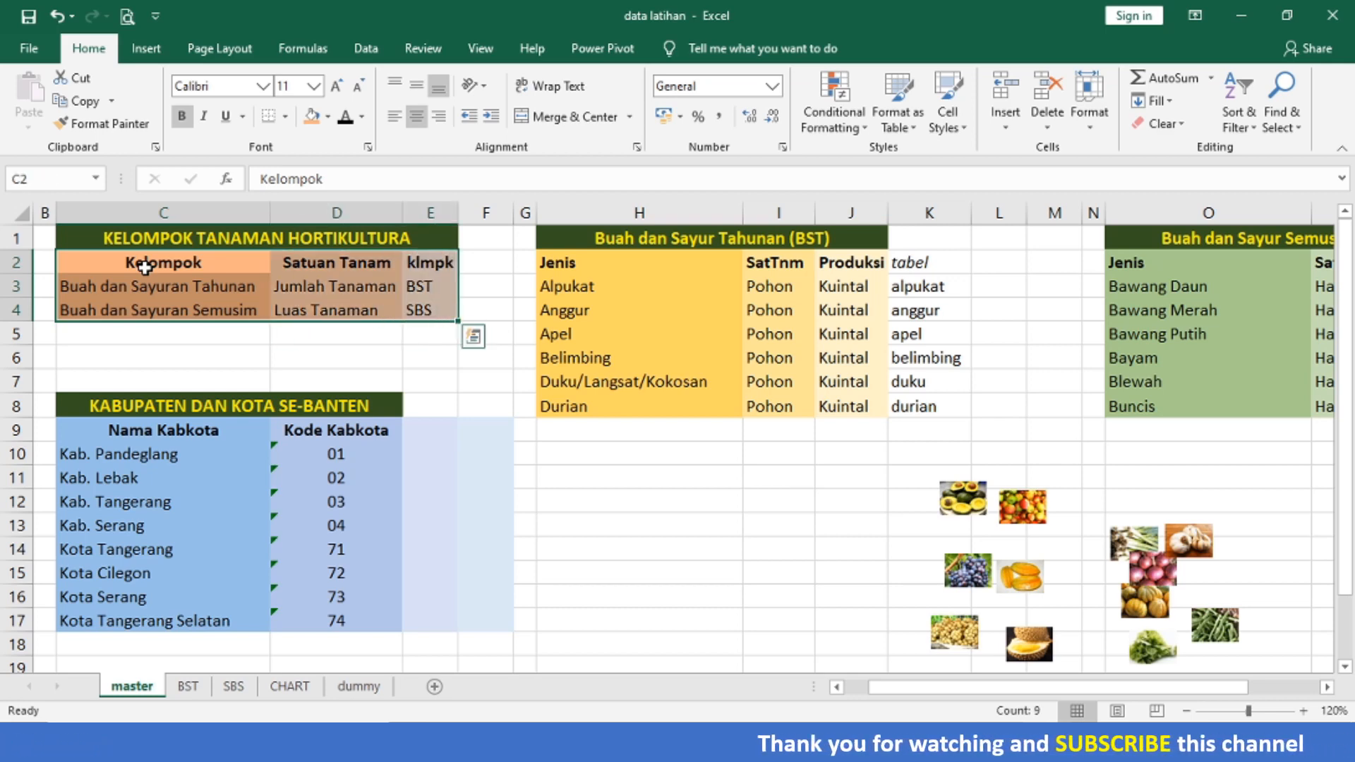
pyautogui.click(53, 179)
pyautogui.write('klmpk')
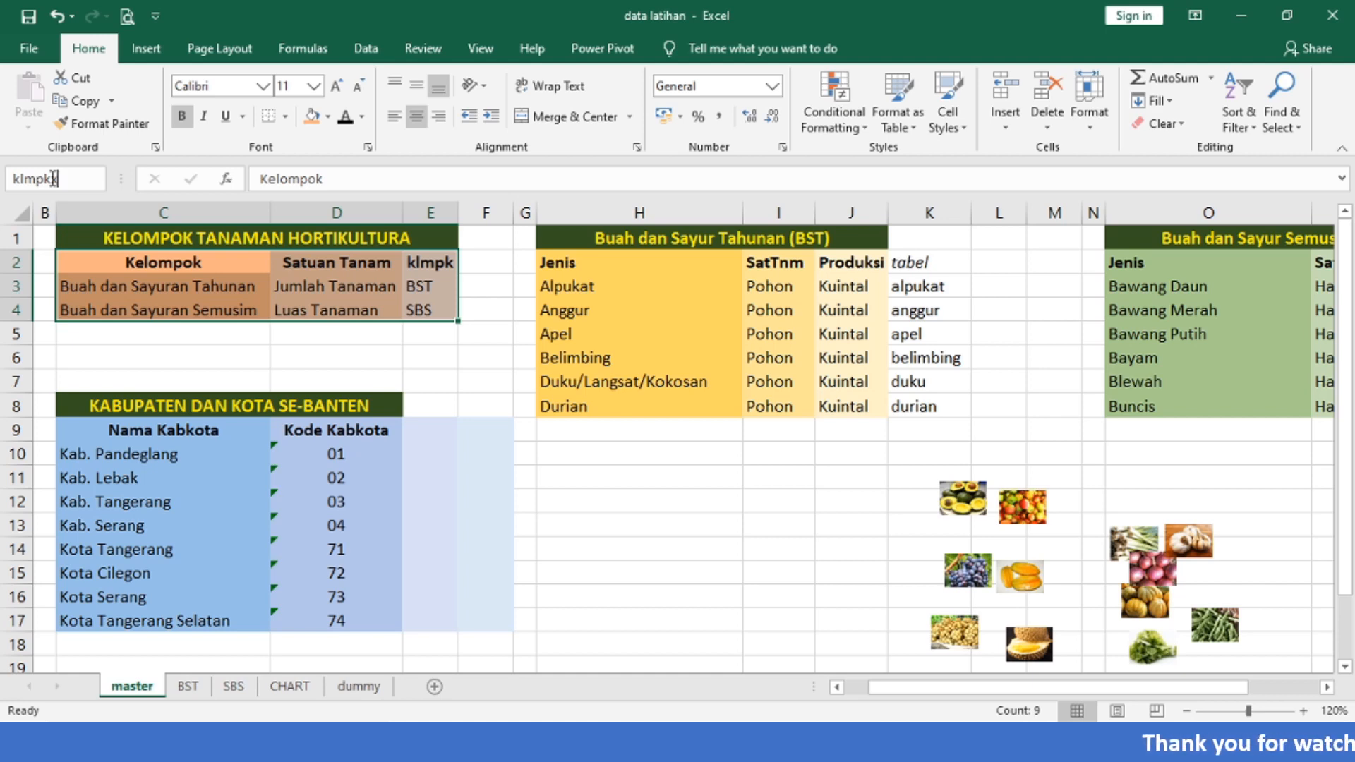
pyautogui.write('x')
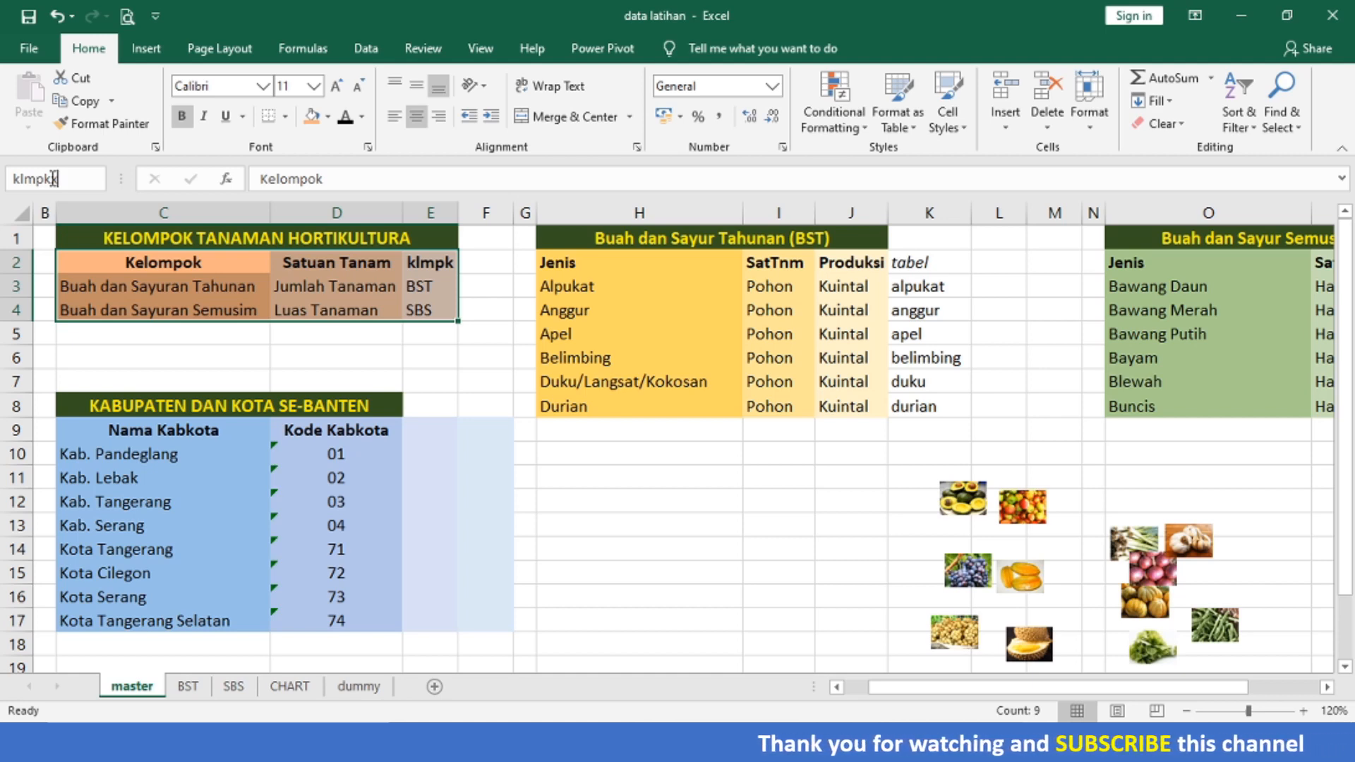
pyautogui.press('Return')
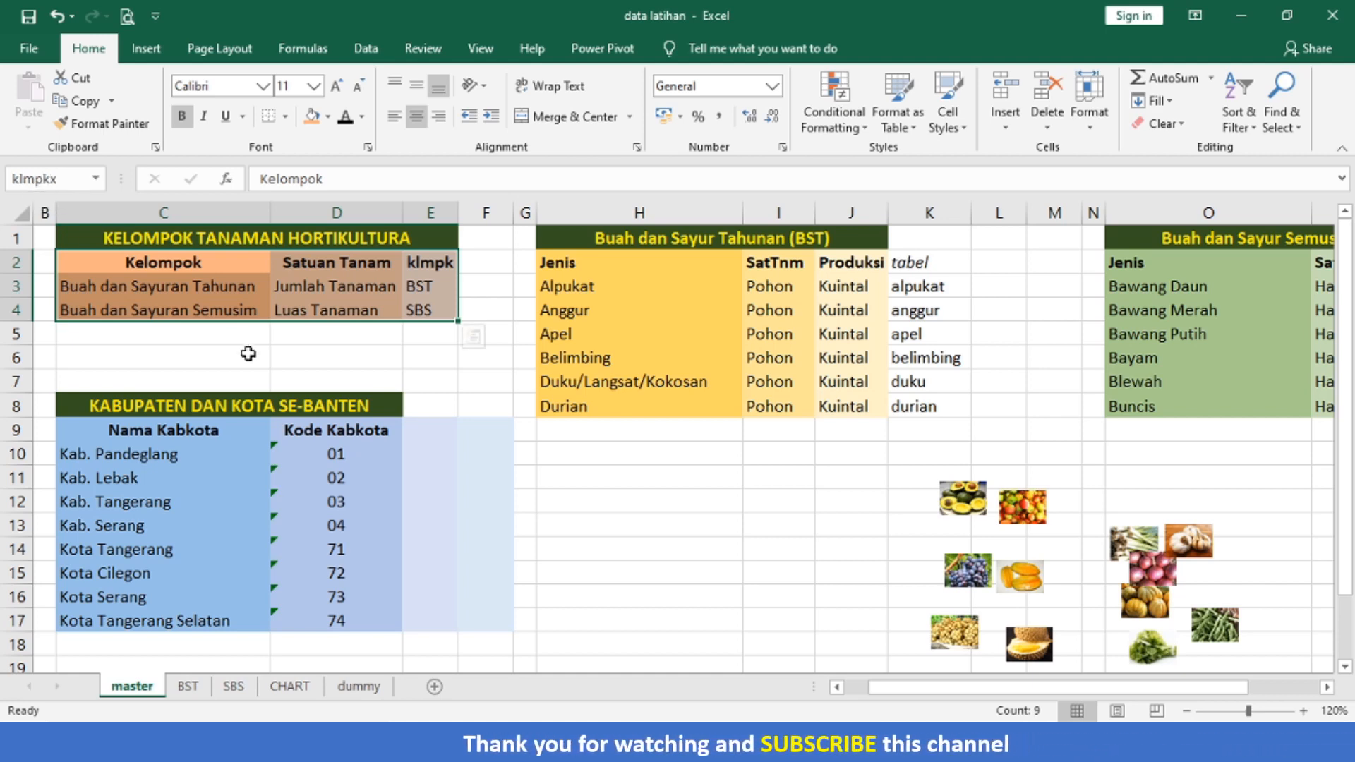
# Number the three columns of the Kelompok table 1, 2 and 3 in cells C5:E5 beneath it.
pyautogui.click(167, 332)
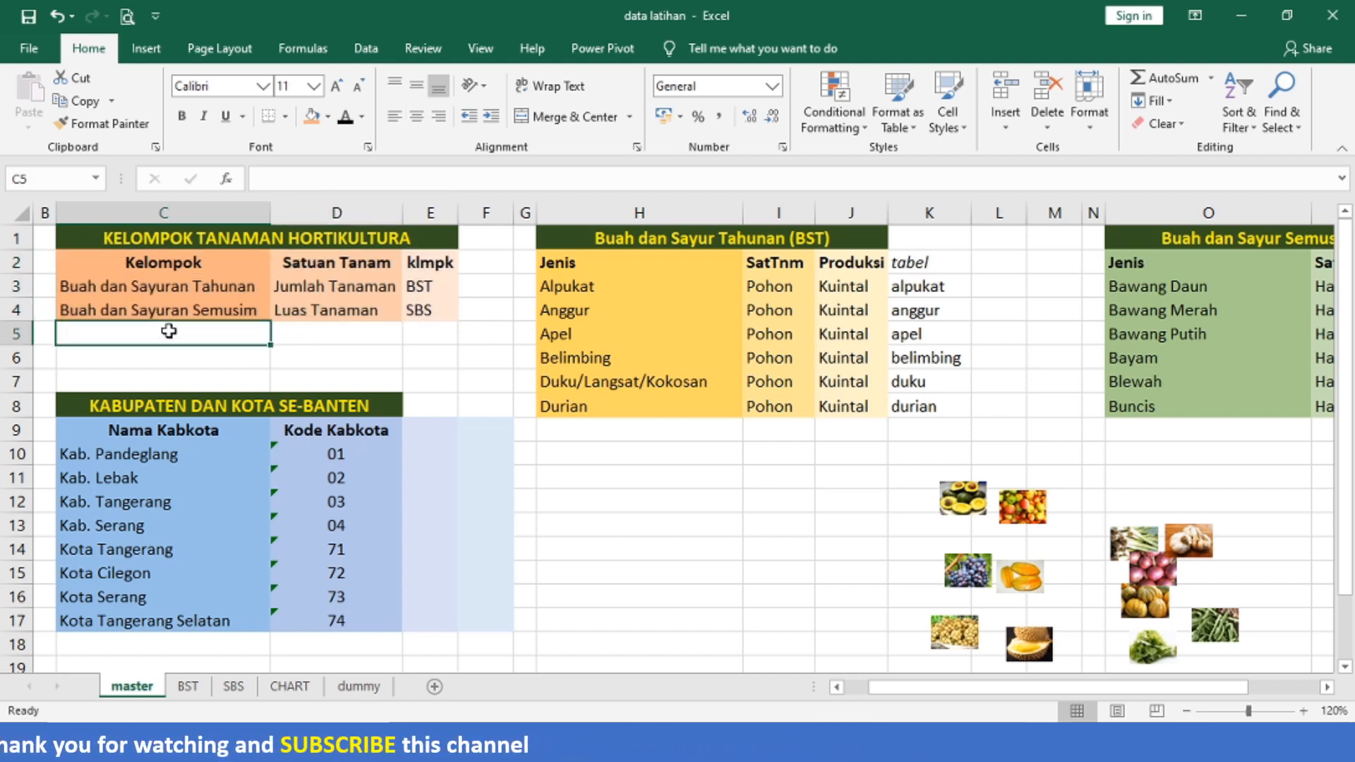
pyautogui.write('1')
pyautogui.press('Tab')
pyautogui.write('2')
pyautogui.press('Tab')
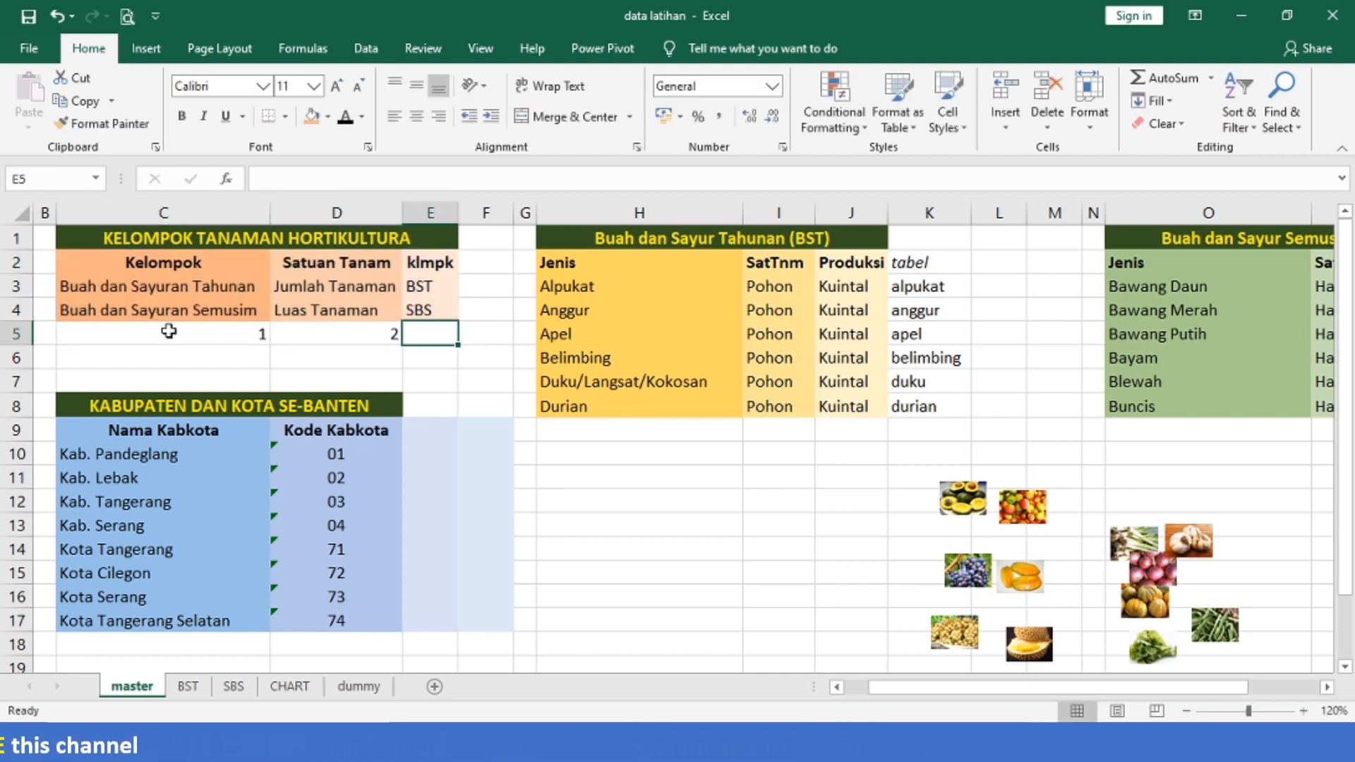
pyautogui.write('3')
pyautogui.press('Left')
pyautogui.press('Left')
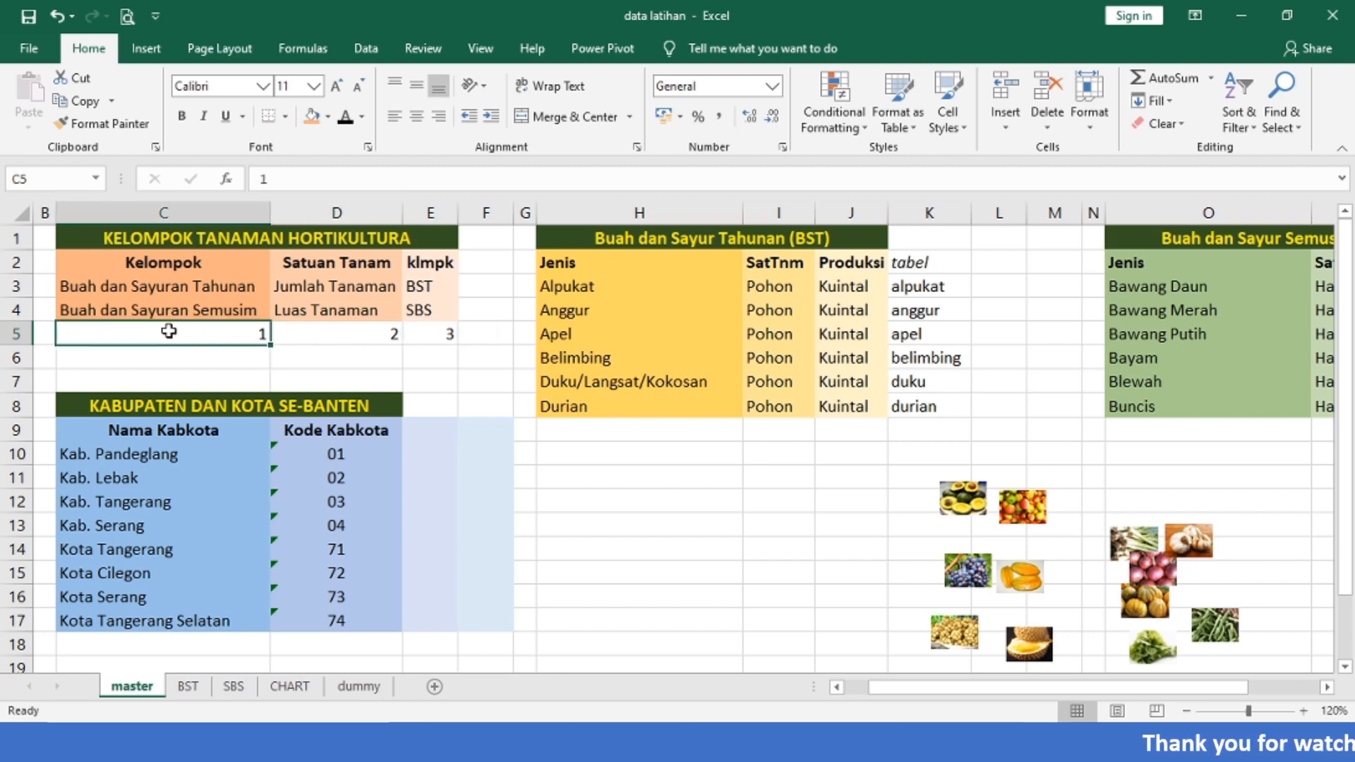
pyautogui.press('Right')
pyautogui.press('Right')
pyautogui.press('Left')
pyautogui.press('Left')
pyautogui.press('Right')
pyautogui.press('Right')
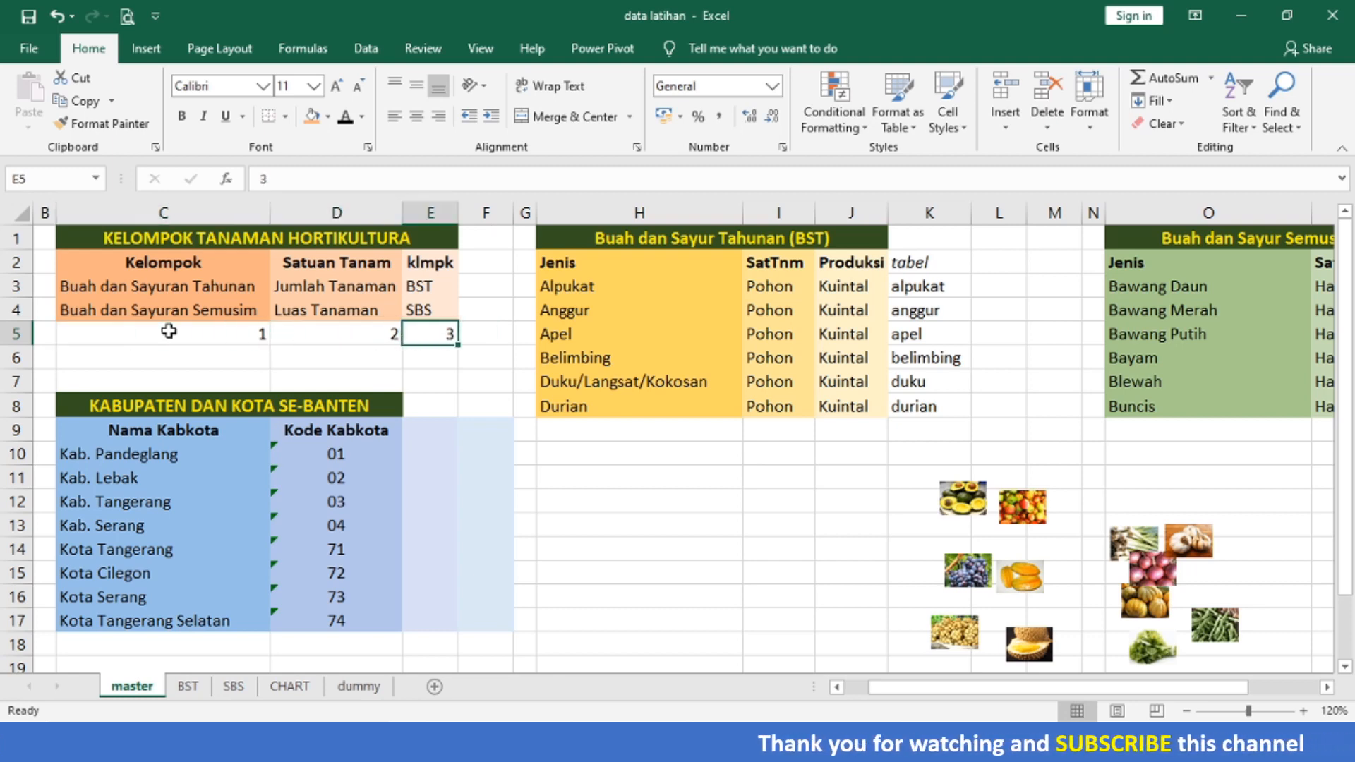
# Enter =vlookup(C5;klmpkx;3;false) in cell C6 of the dummy sheet to return the selected Kelompok's code.
pyautogui.click(345, 688)
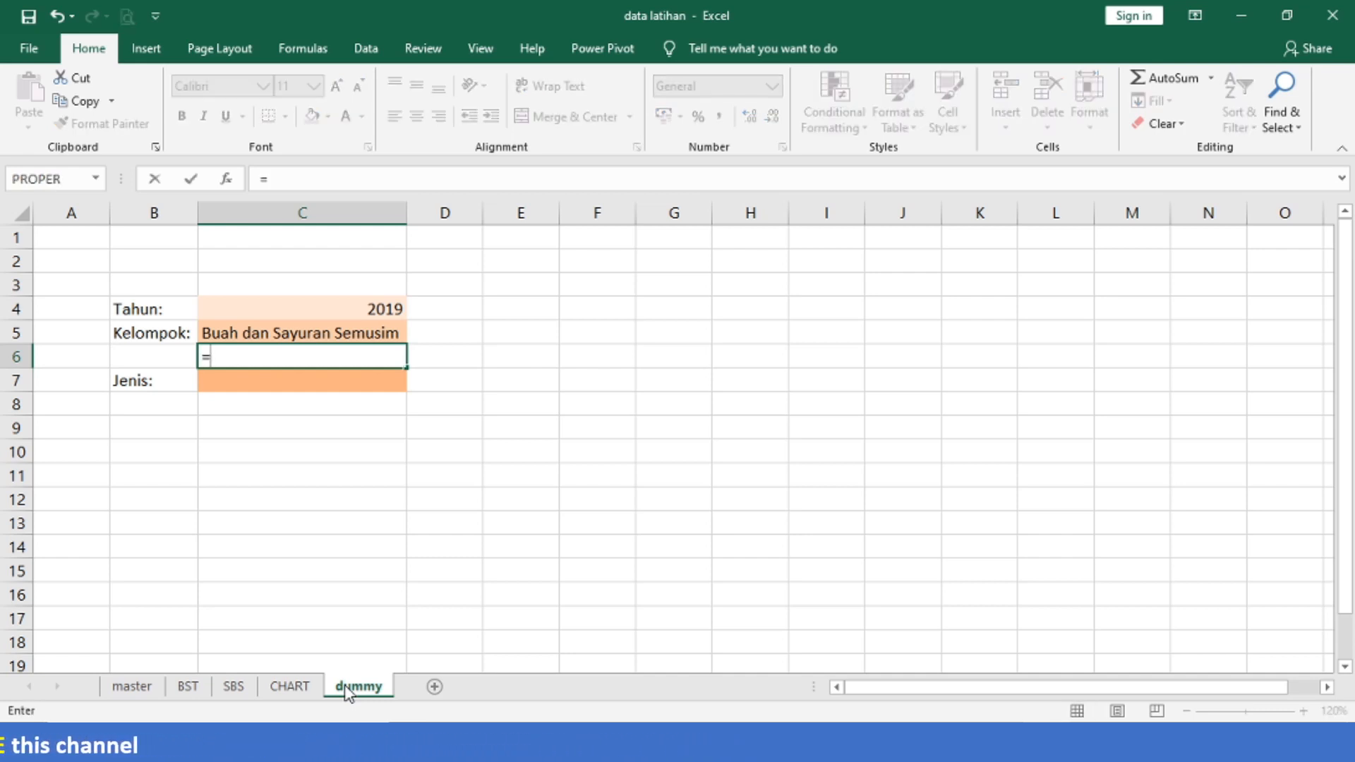
pyautogui.write('vlookup(')
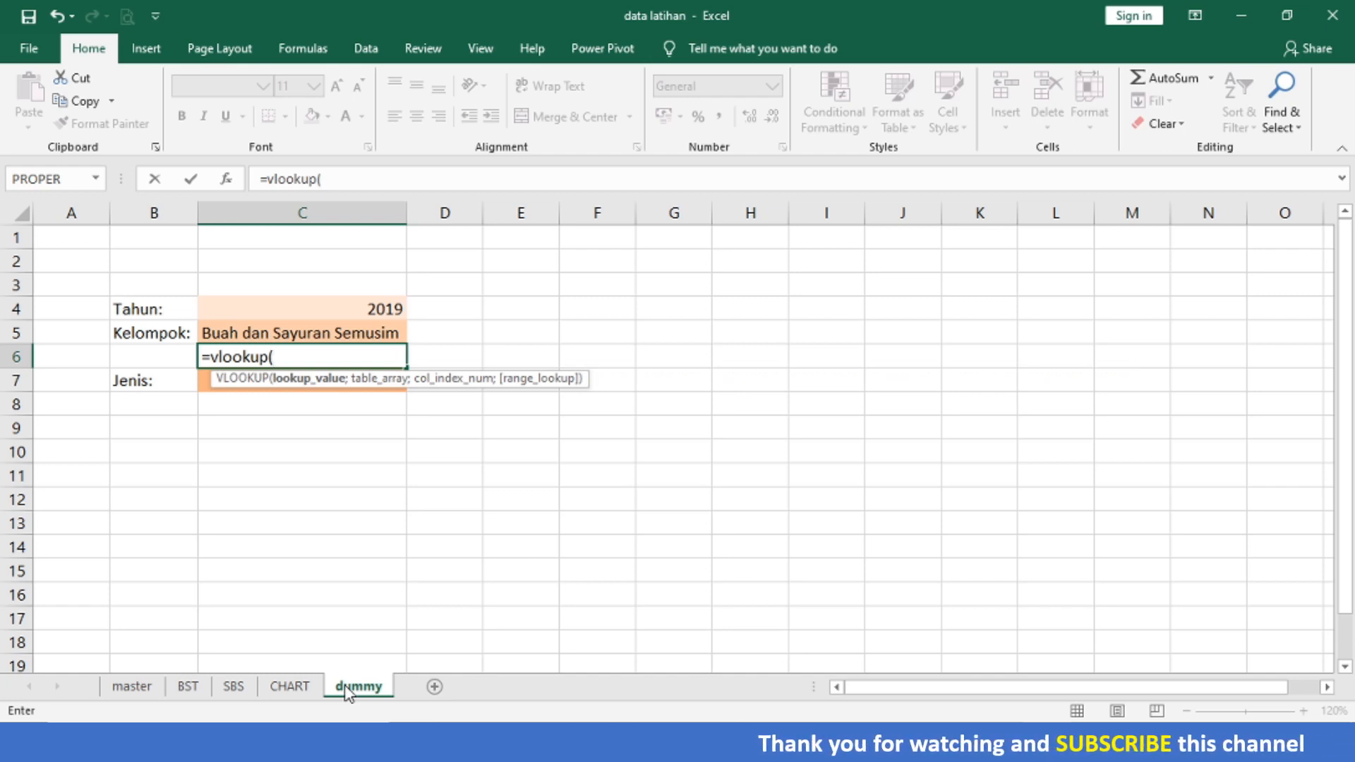
pyautogui.press('Up')
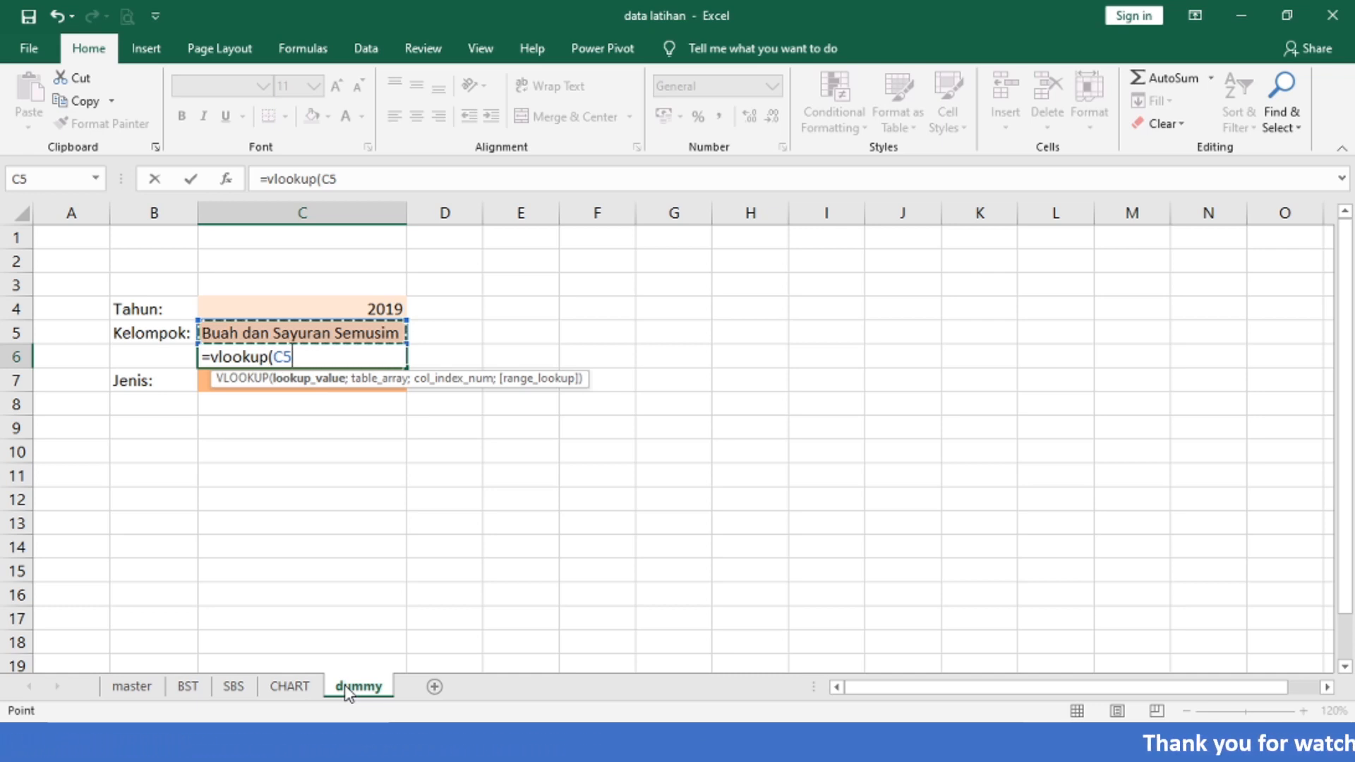
pyautogui.write(';')
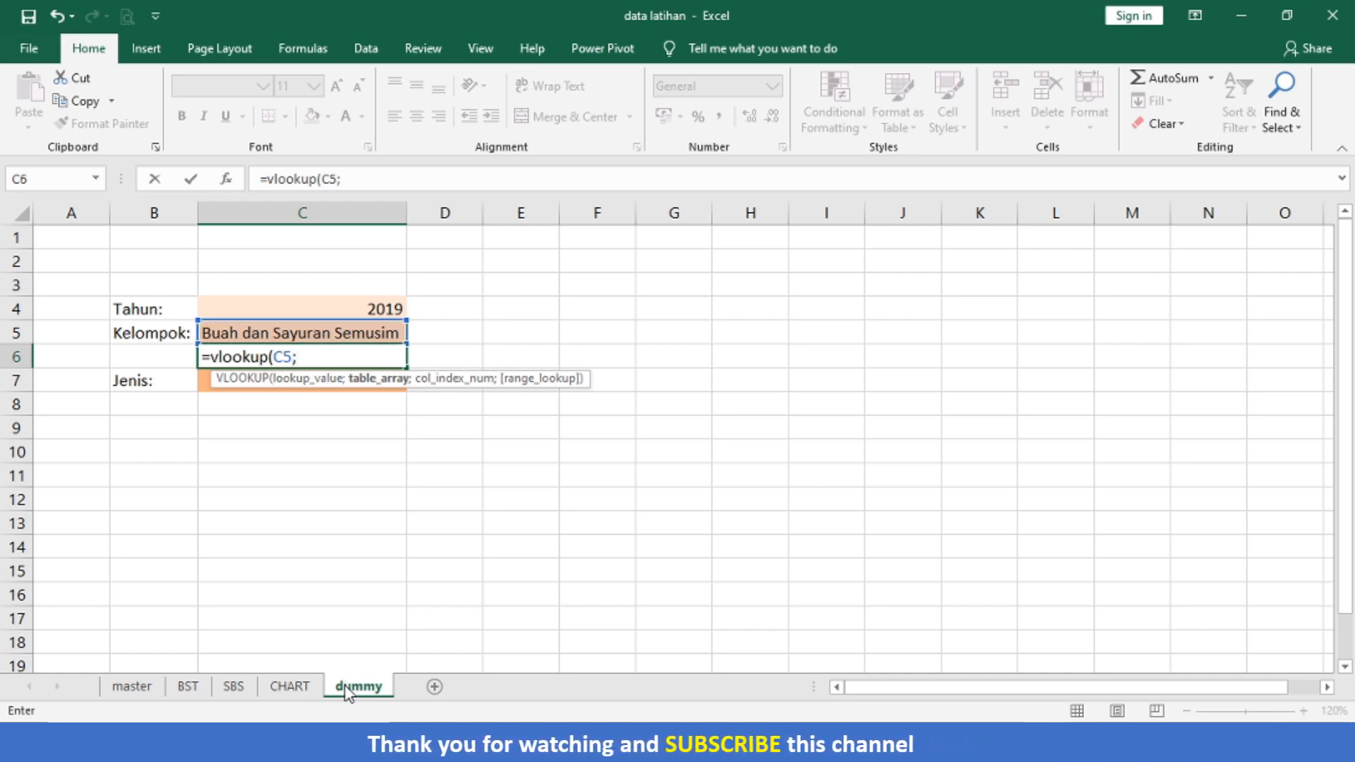
pyautogui.write('klmpkx')
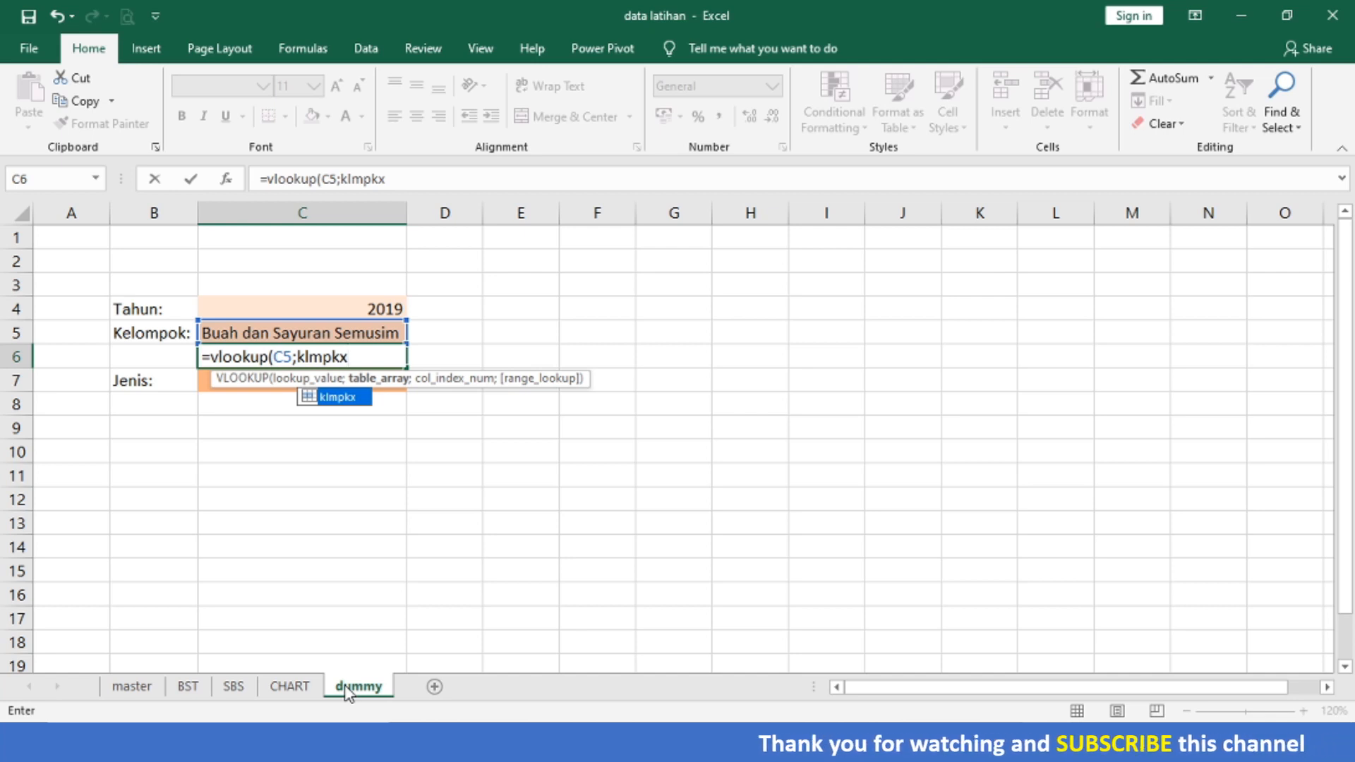
pyautogui.press('BackSpace')
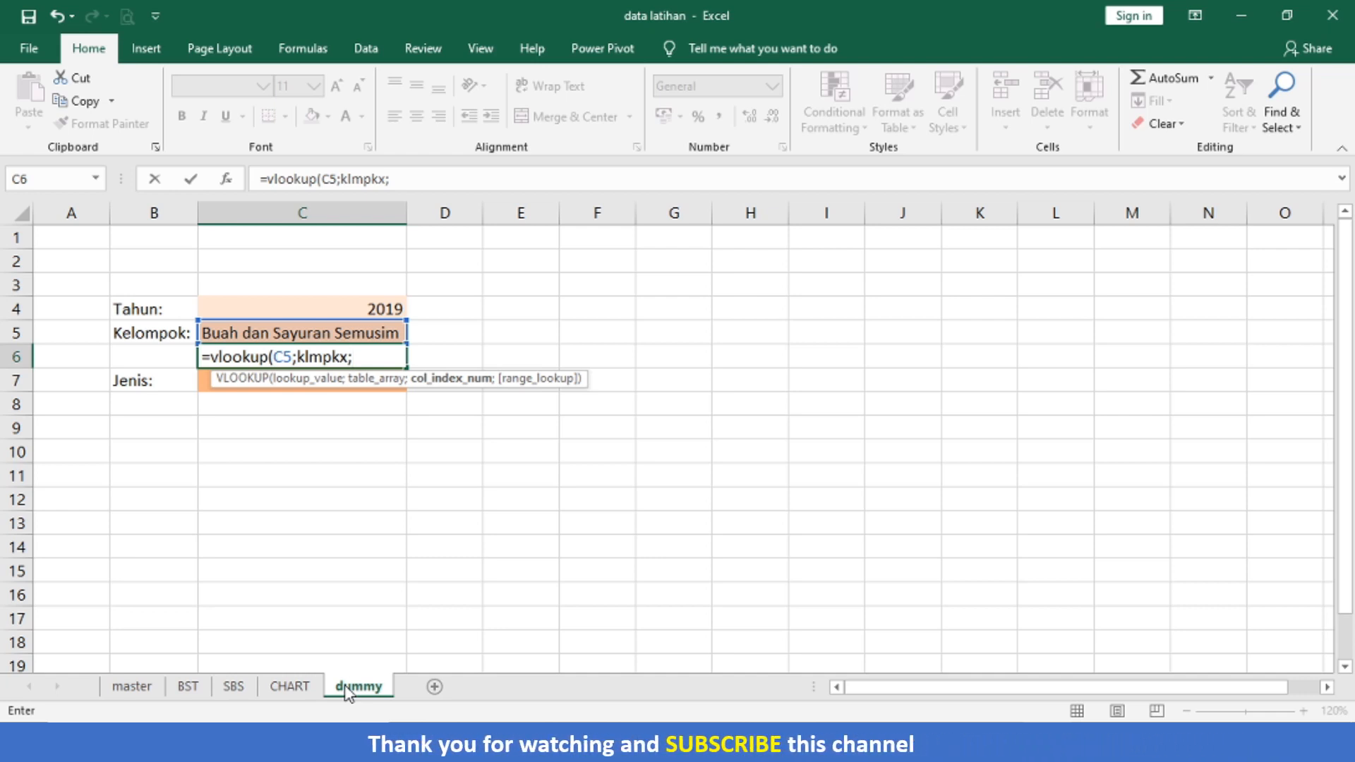
pyautogui.write('3')
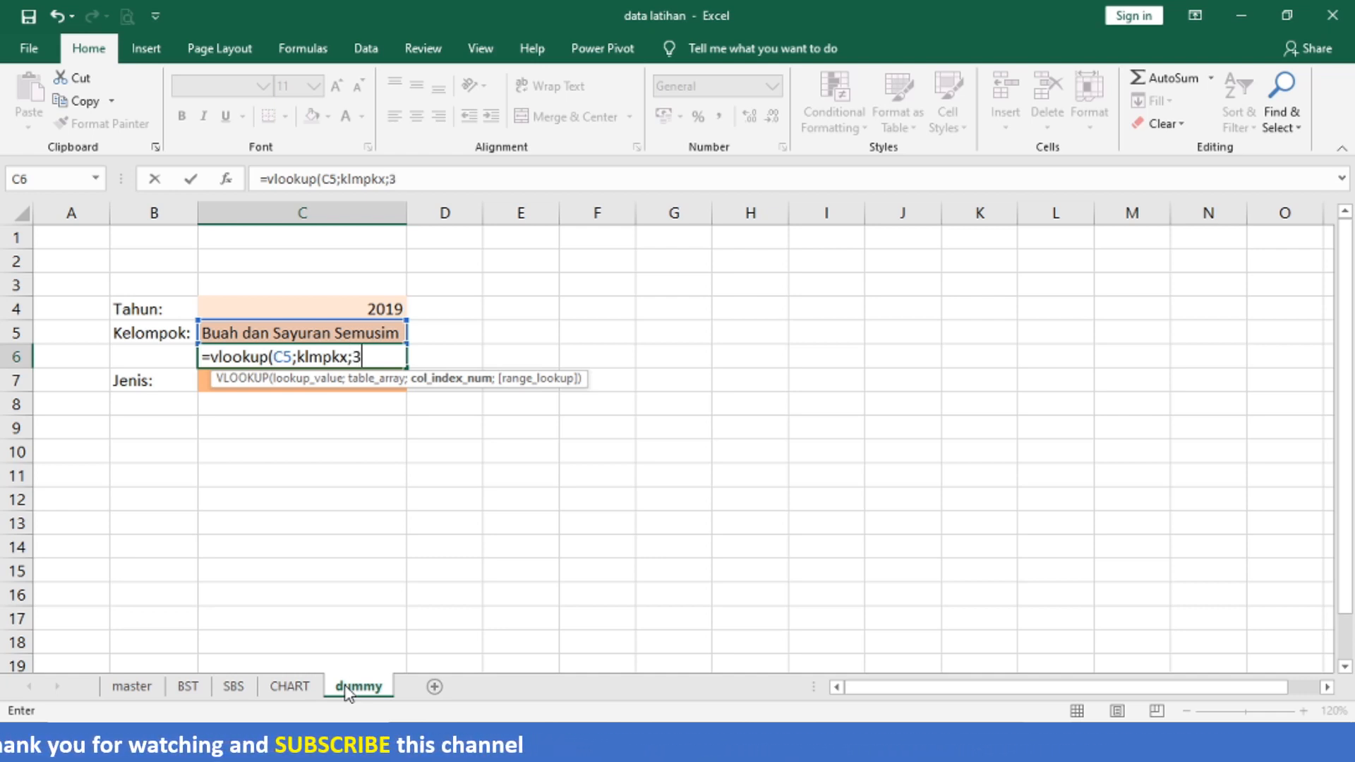
pyautogui.write(';')
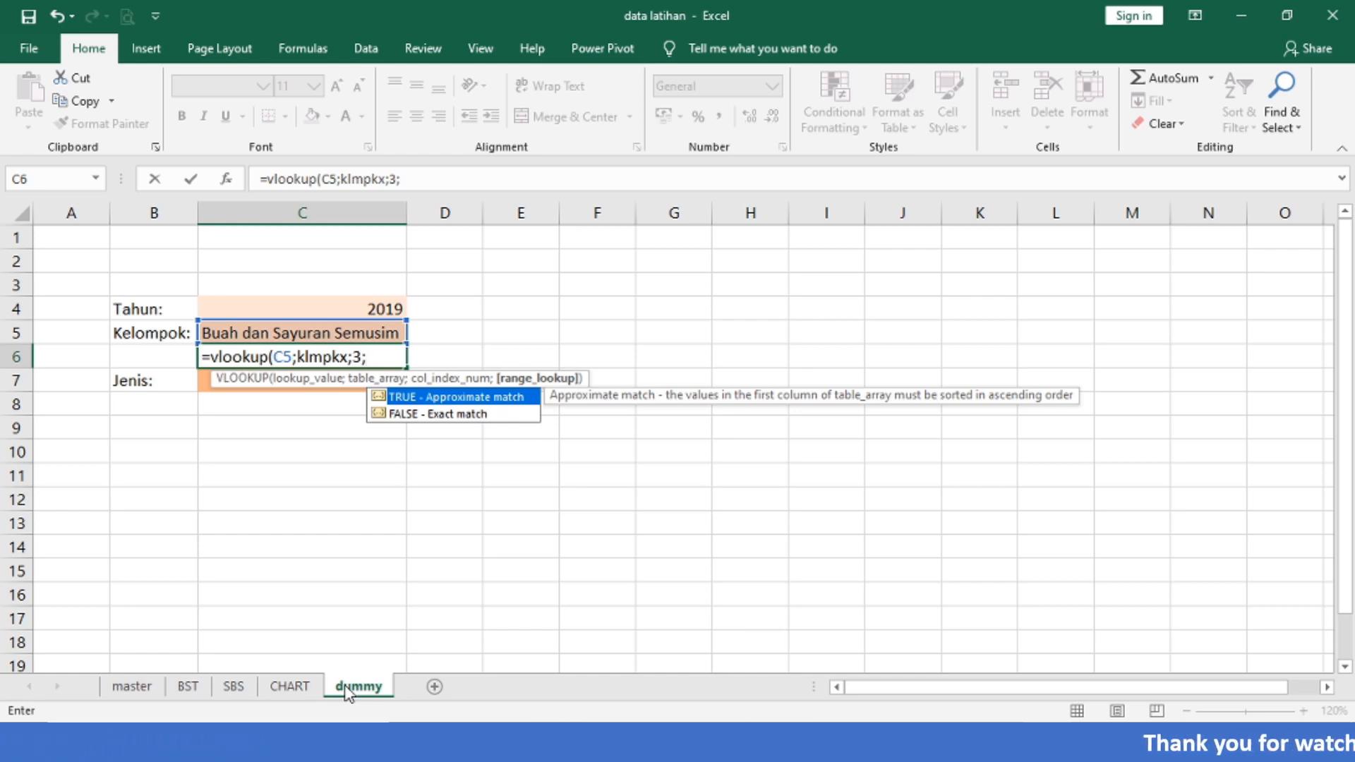
pyautogui.write('false)')
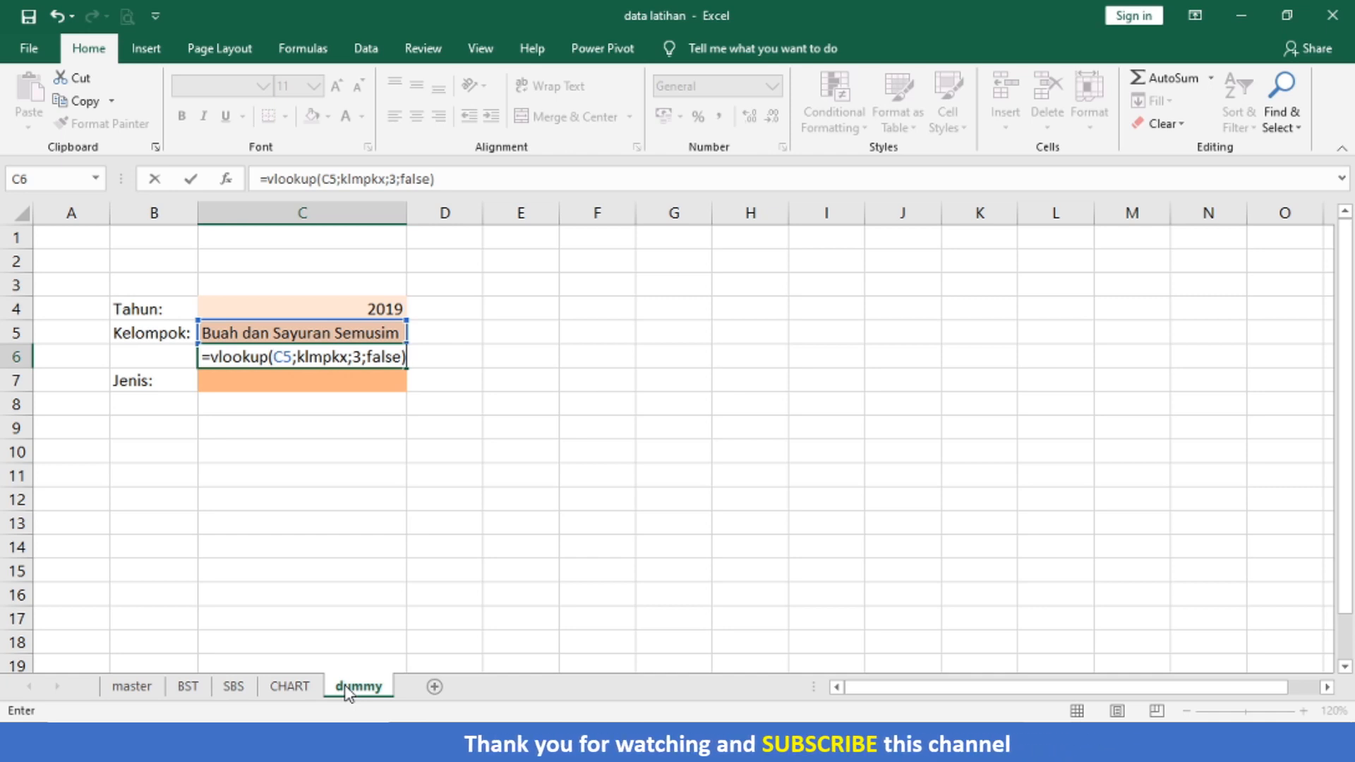
pyautogui.press('Return')
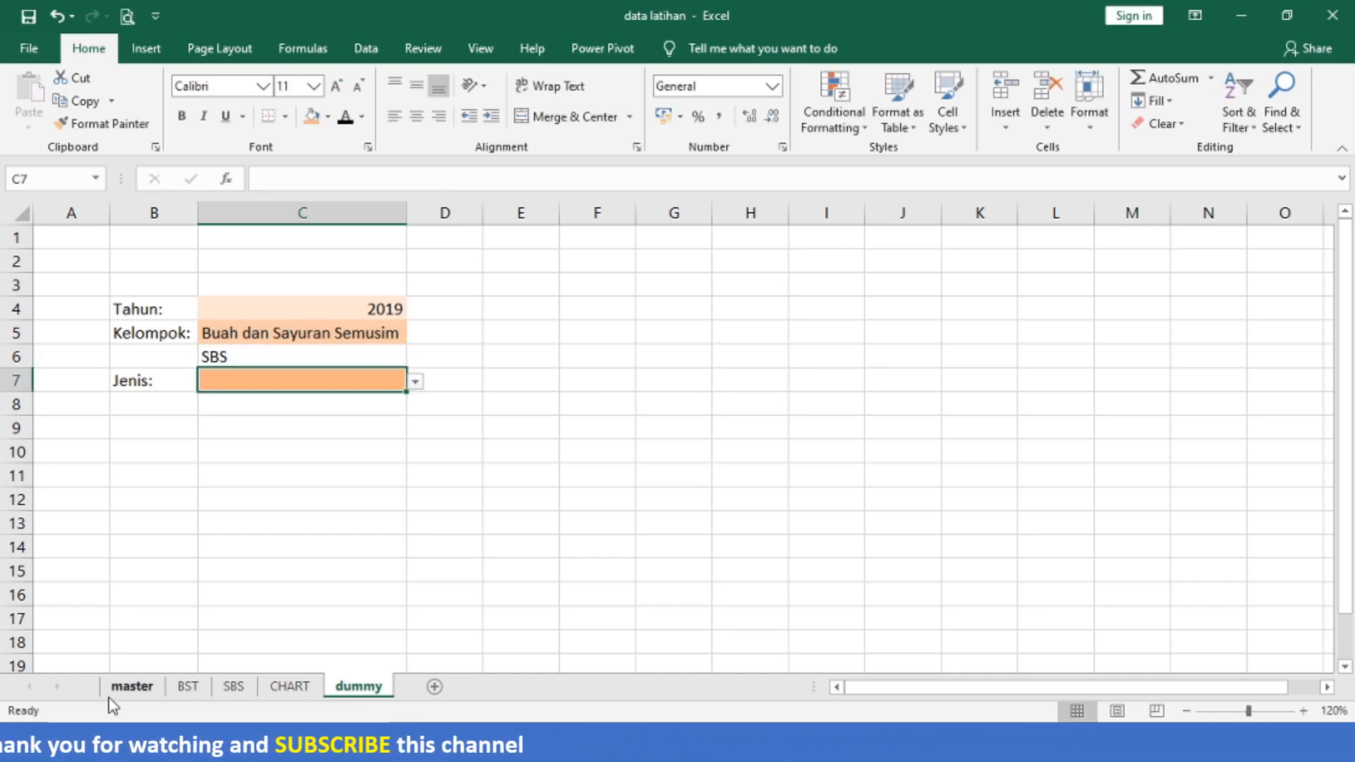
# Test the C6 lookup by switching Kelompok in C5 to Buah dan Sayuran Tahunan and back to Buah dan Sayuran Semusim.
pyautogui.click(379, 335)
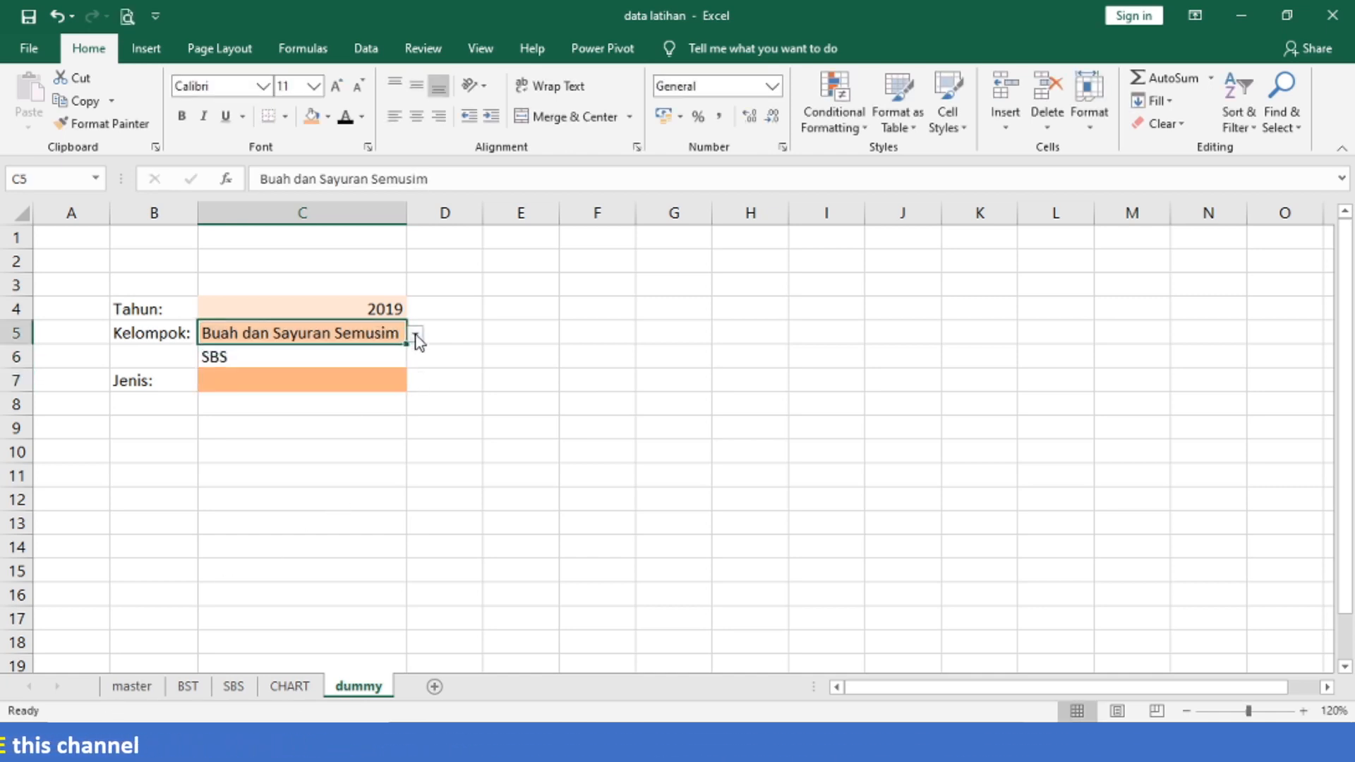
pyautogui.click(415, 335)
pyautogui.click(392, 366)
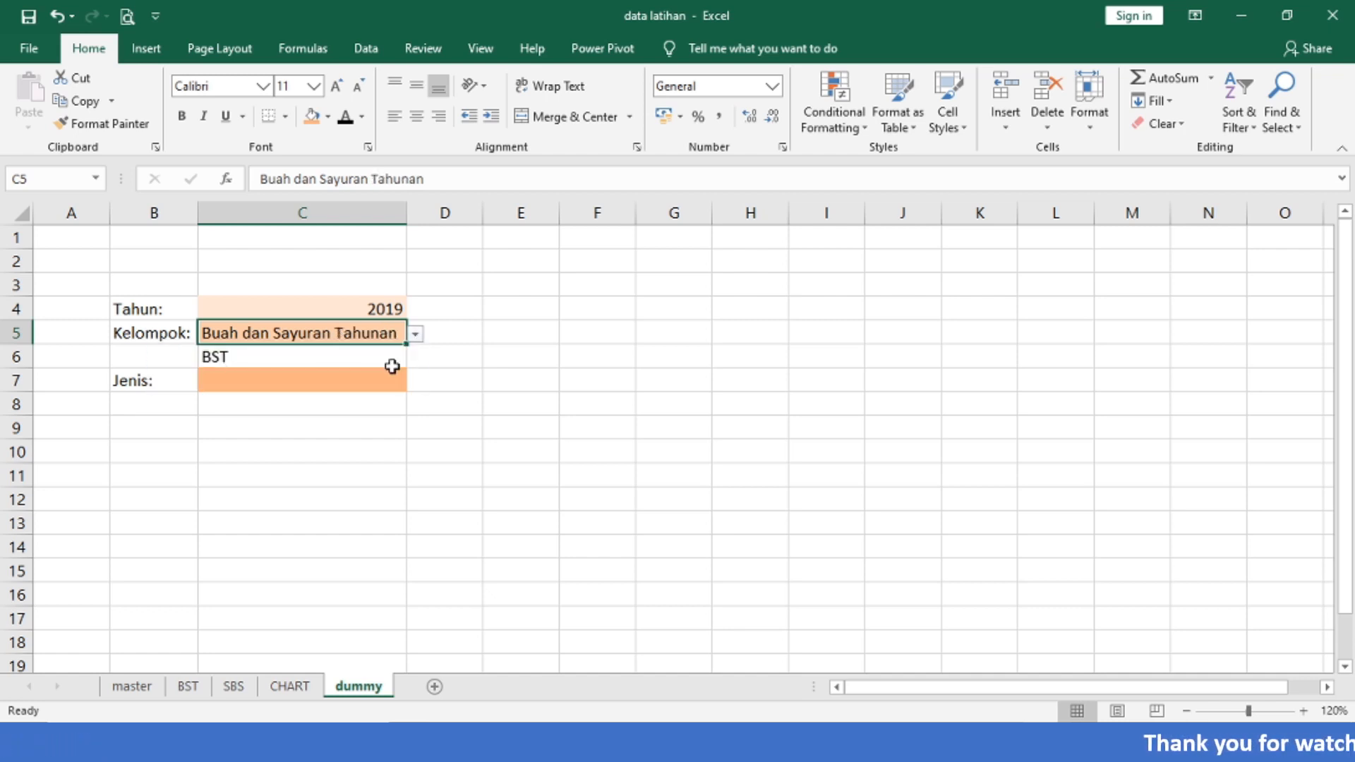
pyautogui.click(417, 336)
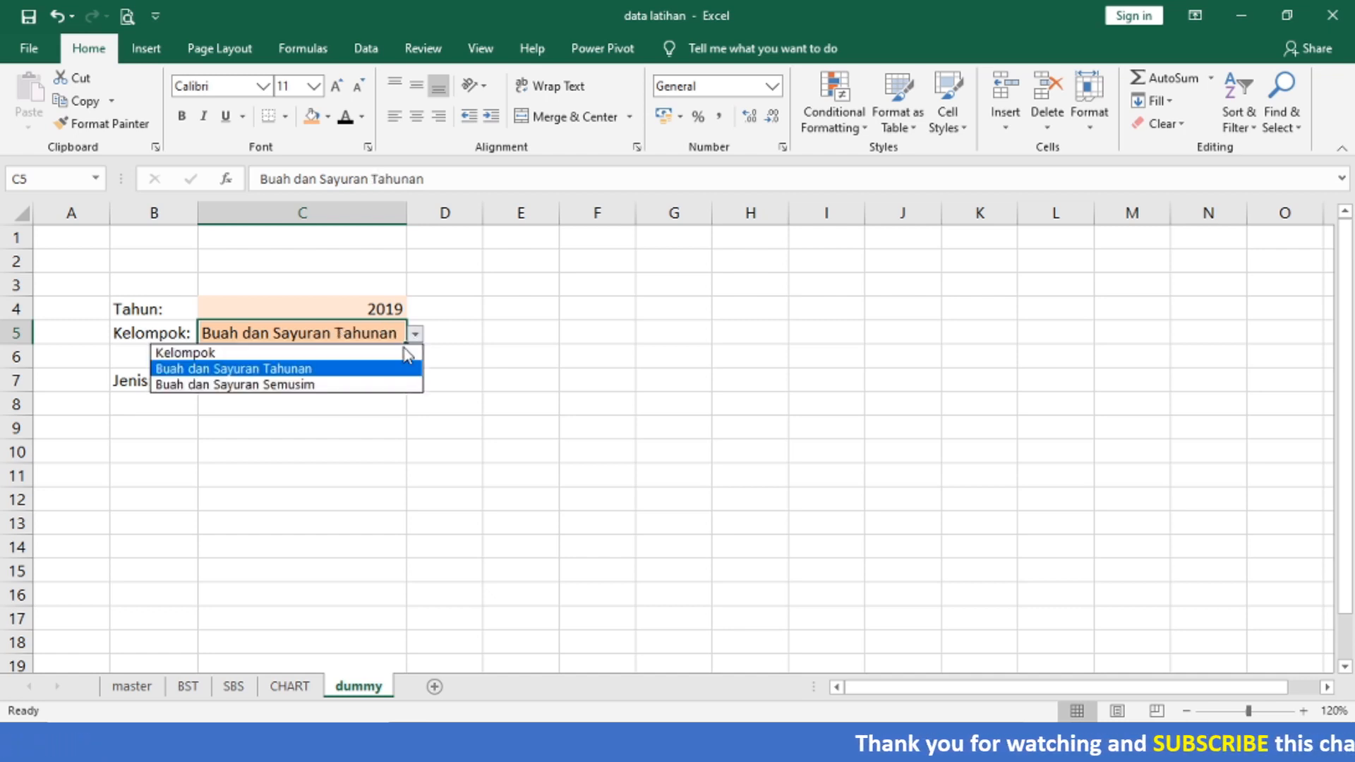
pyautogui.click(381, 382)
pyautogui.click(379, 381)
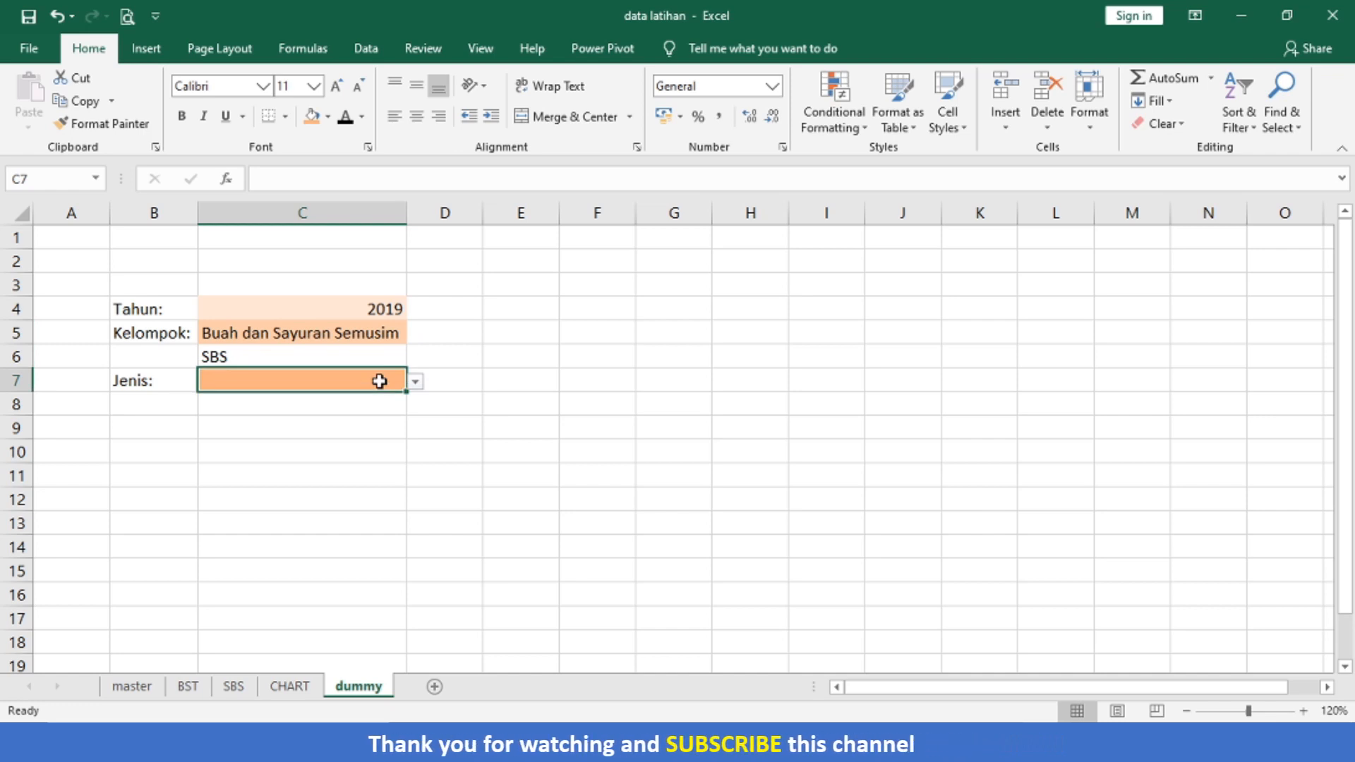
pyautogui.click(331, 355)
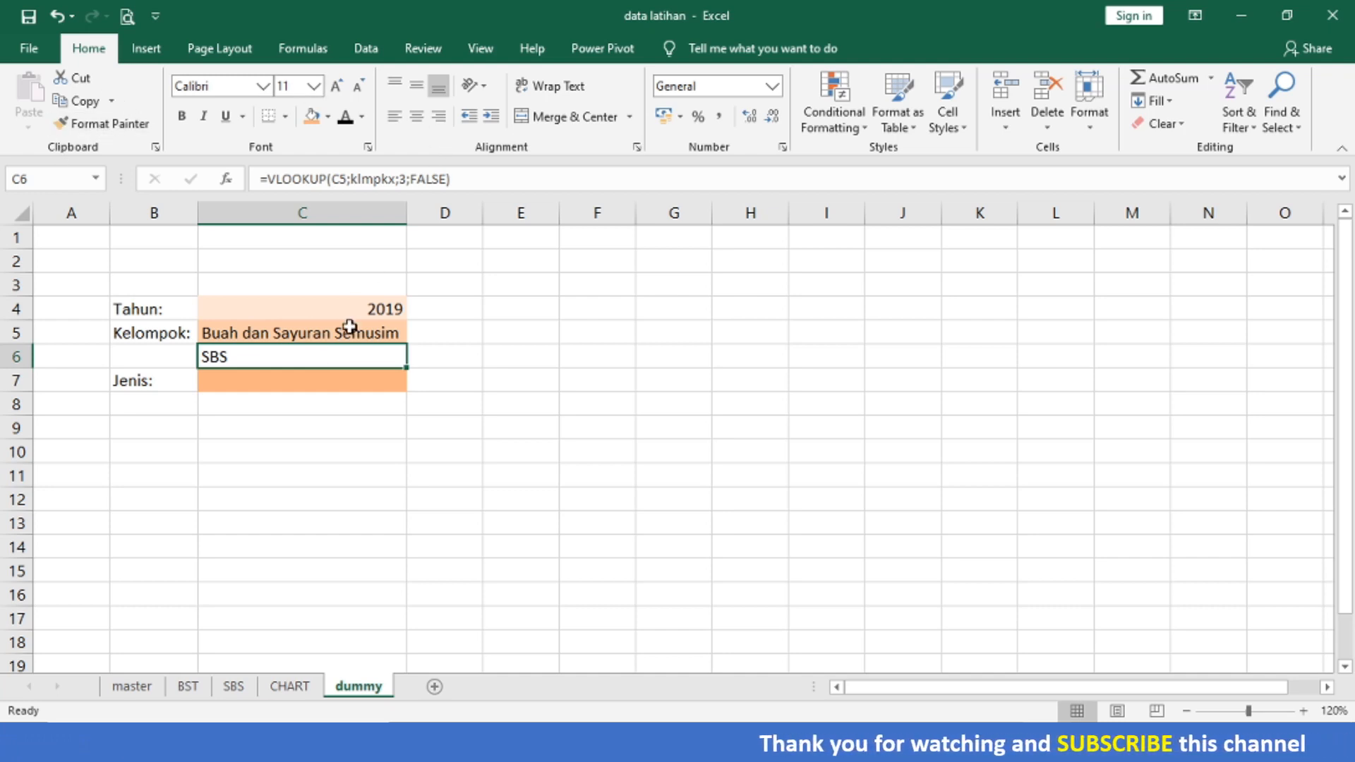
# Change the list source of cell C7's data validation to =$C$6.
pyautogui.click(346, 379)
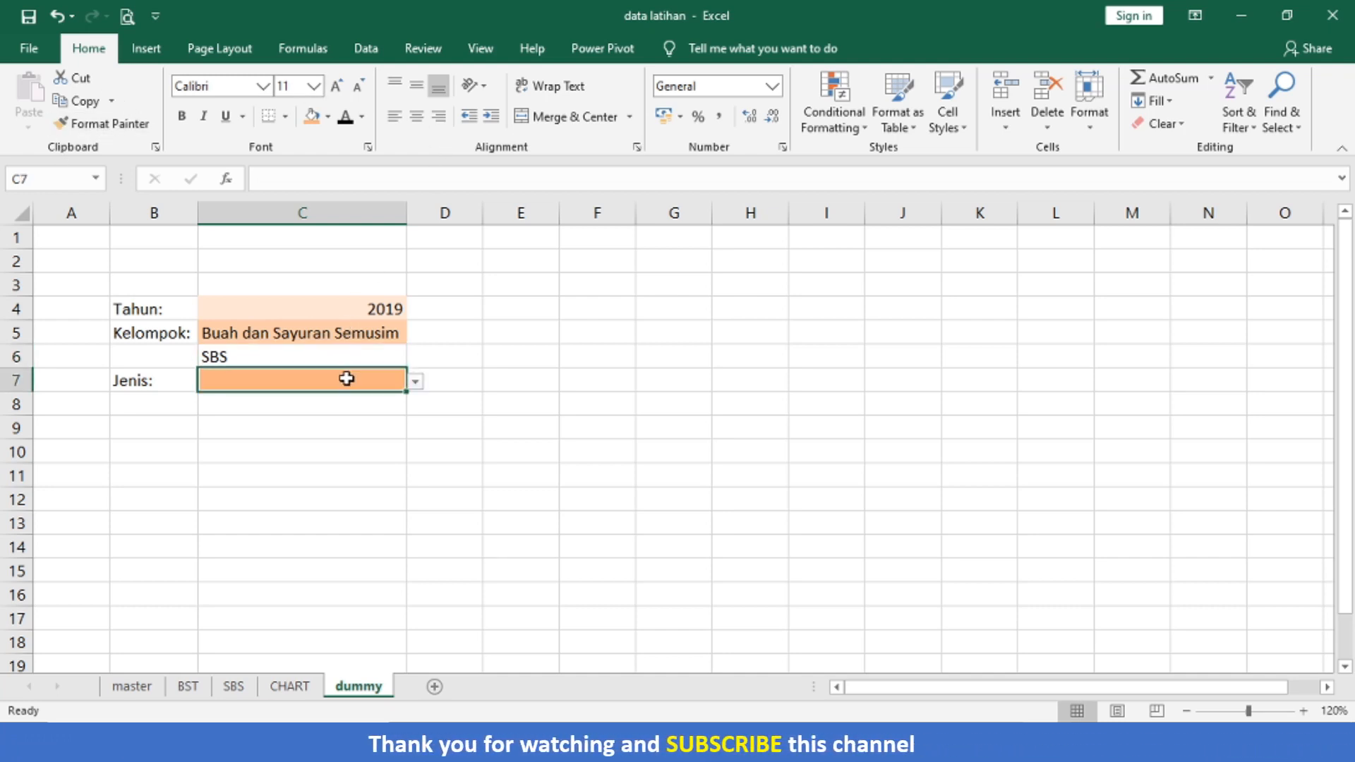
pyautogui.click(367, 49)
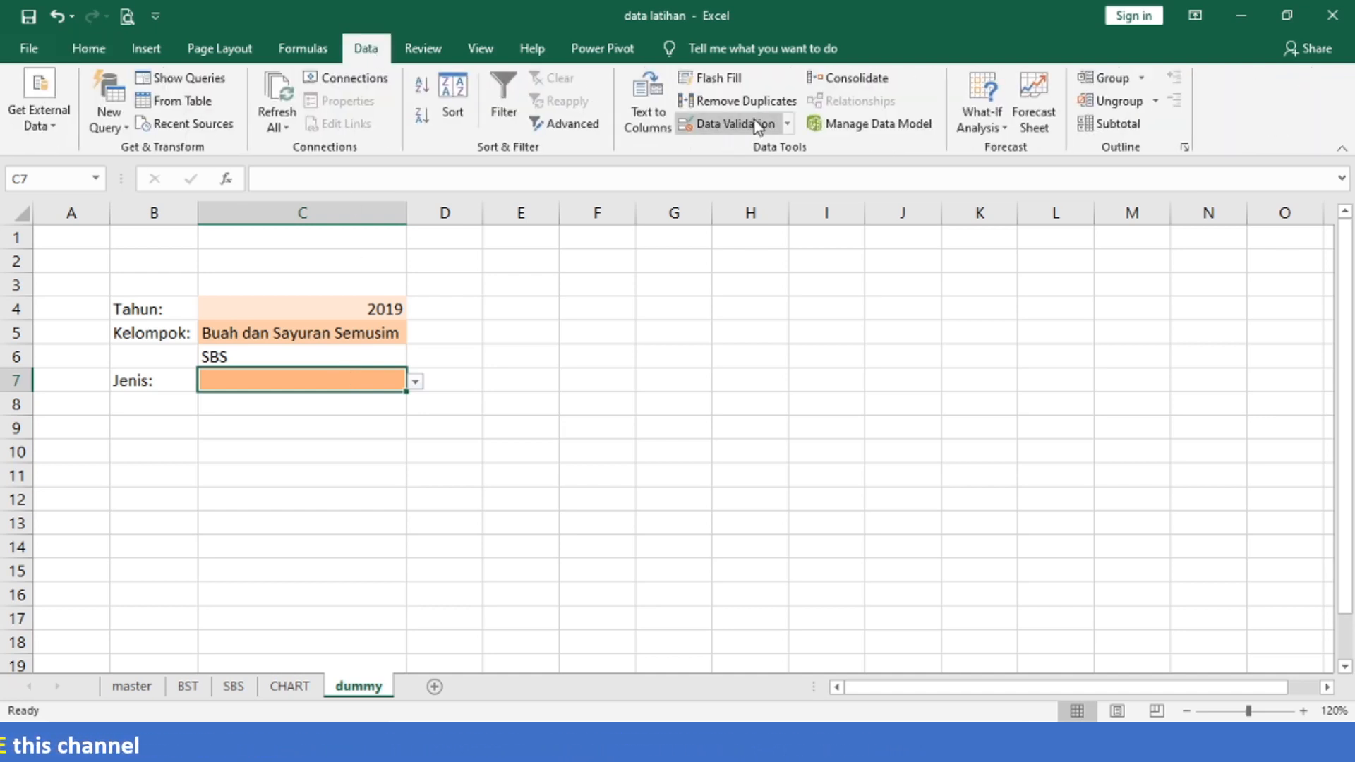
pyautogui.click(734, 124)
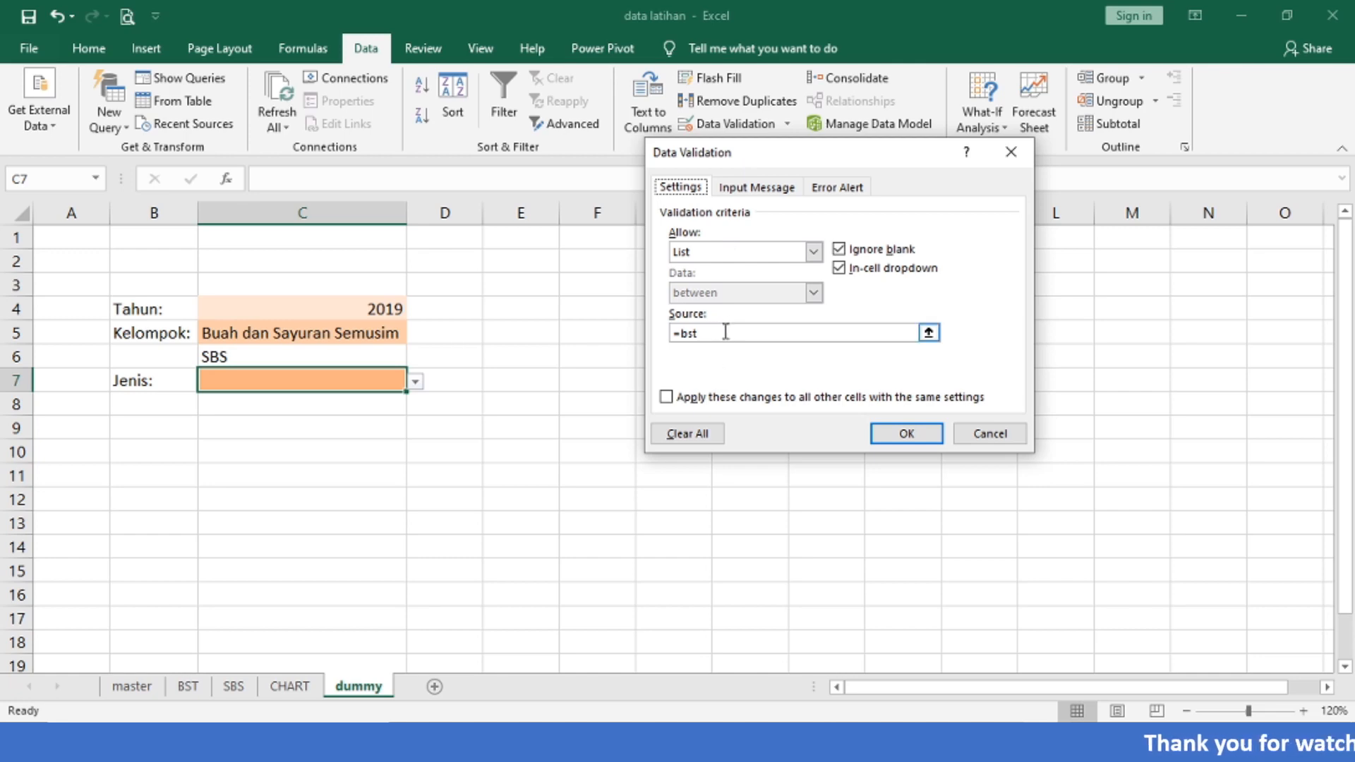
pyautogui.click(726, 332)
pyautogui.press('BackSpace')
pyautogui.press('BackSpace')
pyautogui.press('BackSpace')
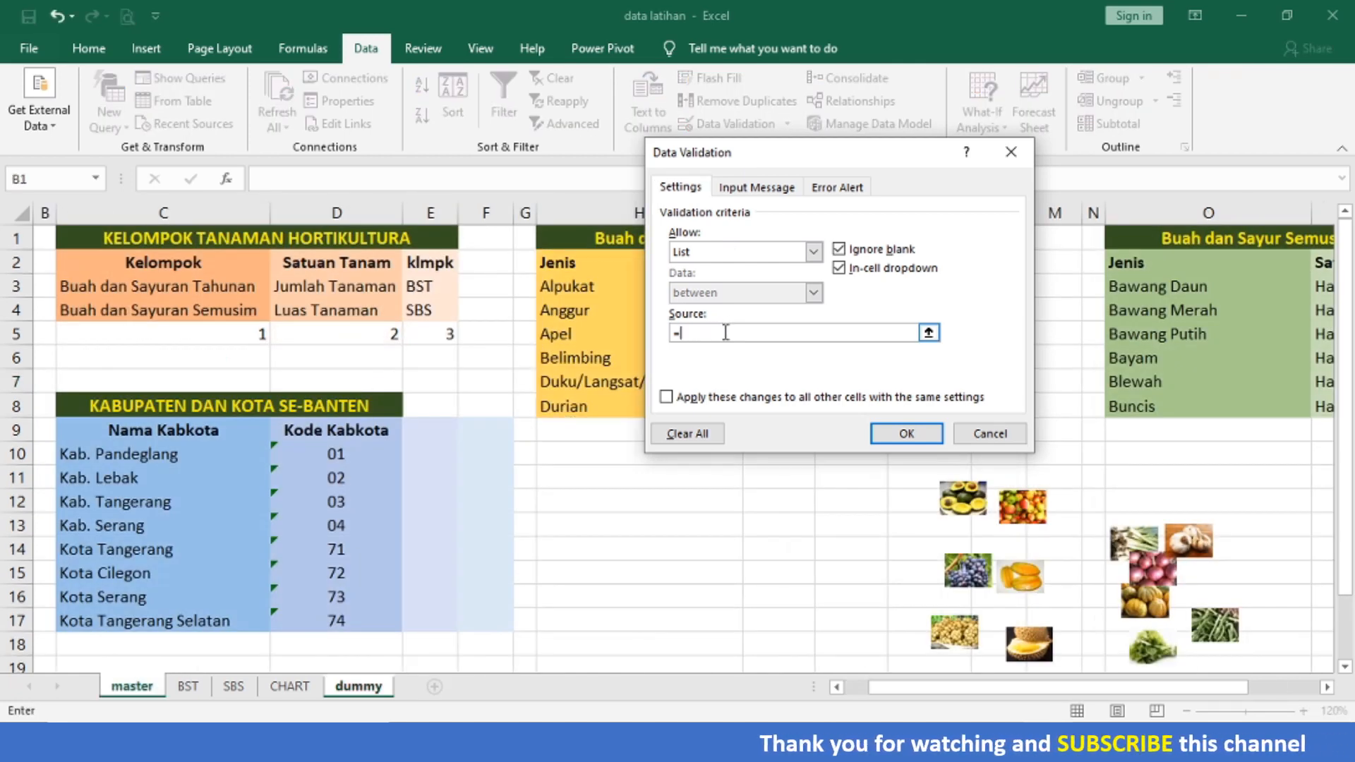
pyautogui.click(357, 686)
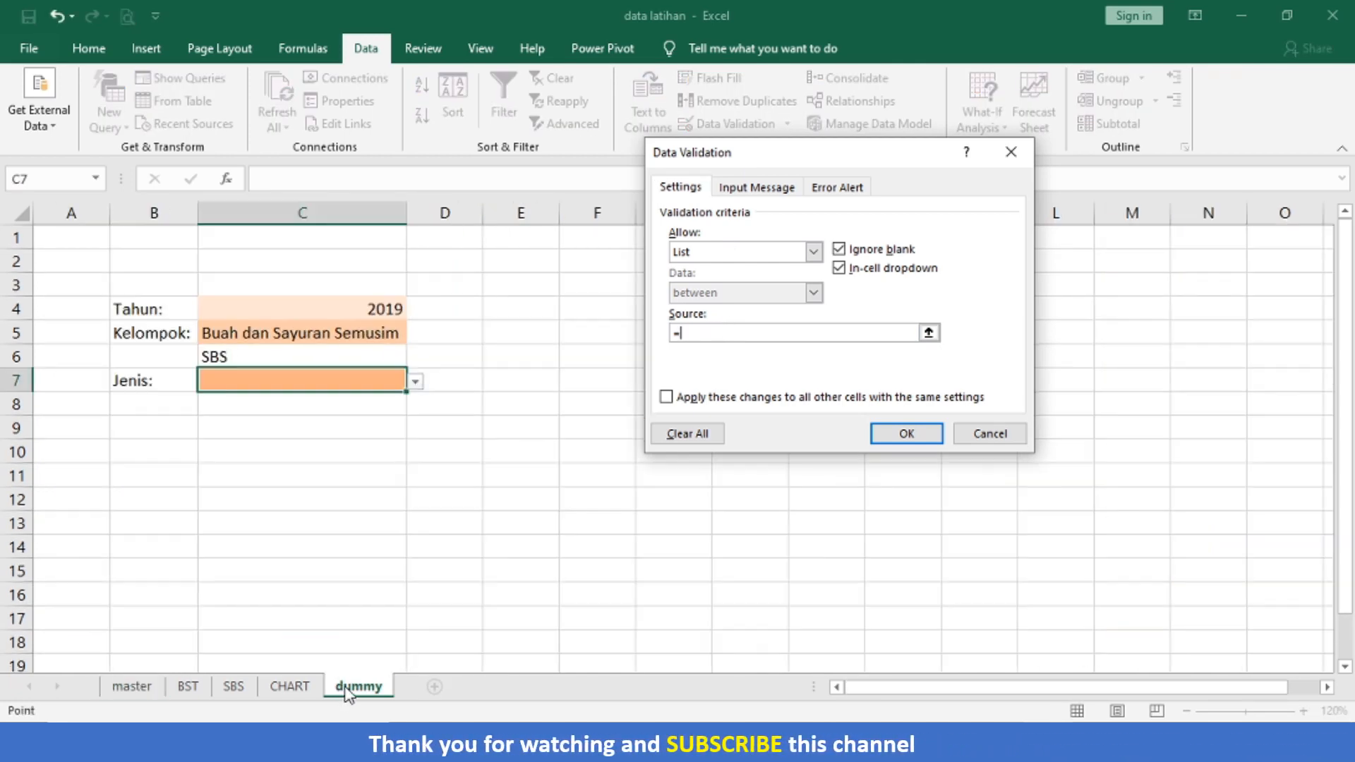
pyautogui.click(226, 357)
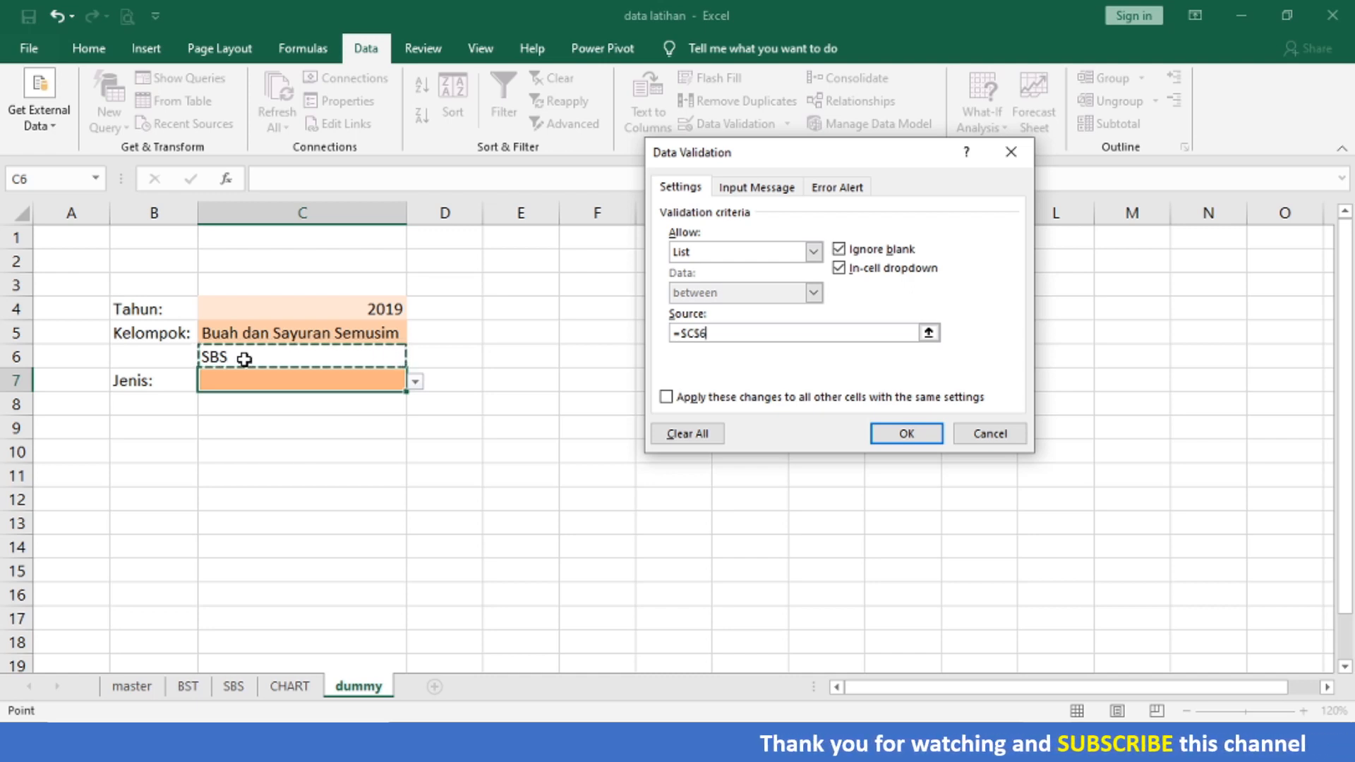
pyautogui.press('Return')
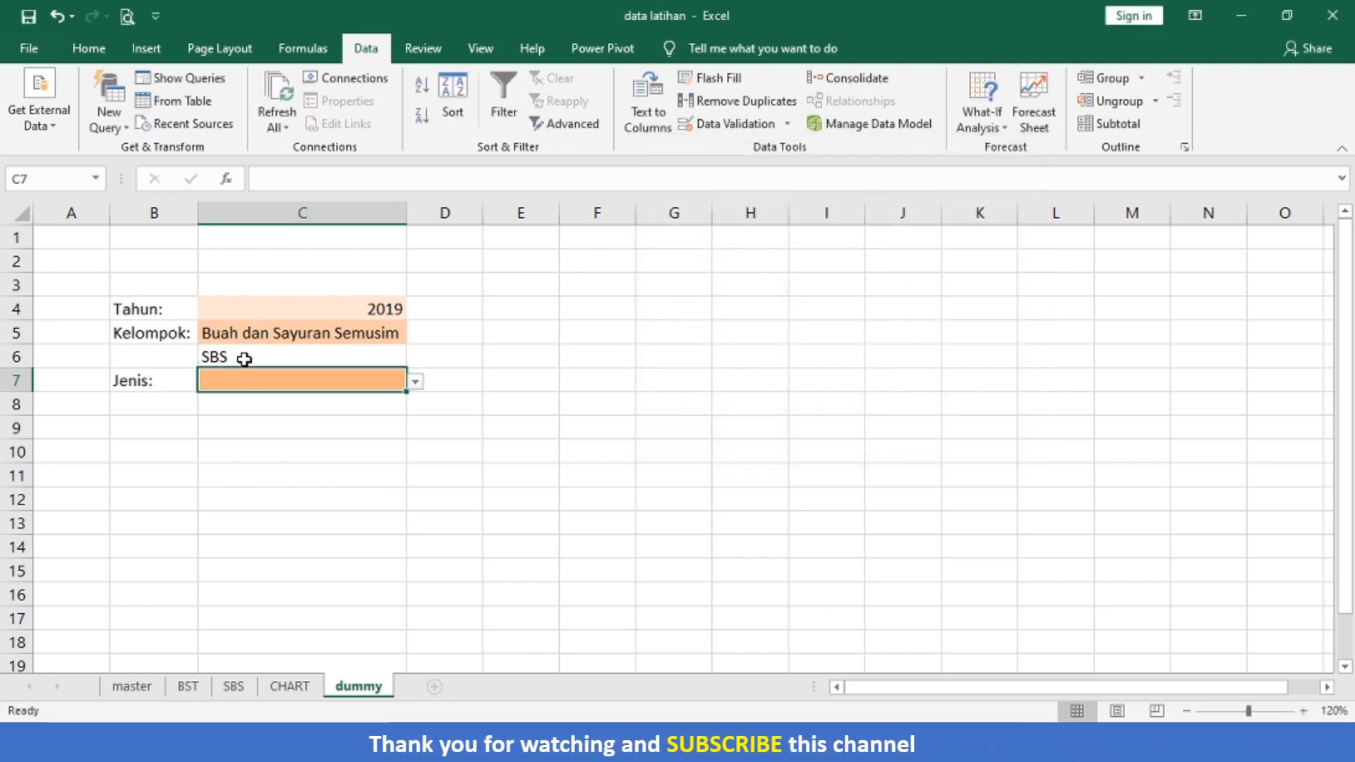
# Check the Jenis choices offered in C7 and compare them with the lookup formula in C6.
pyautogui.click(416, 383)
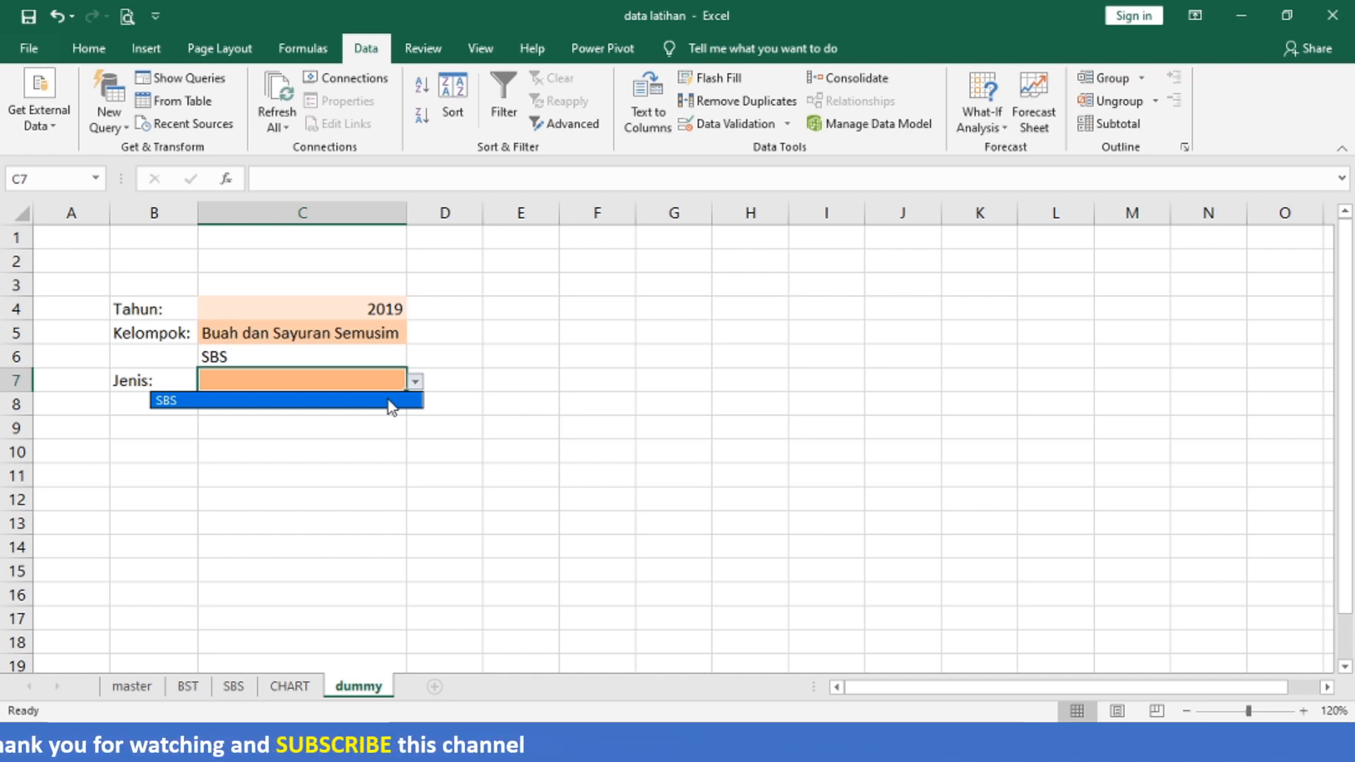
pyautogui.press('Escape')
pyautogui.click(366, 352)
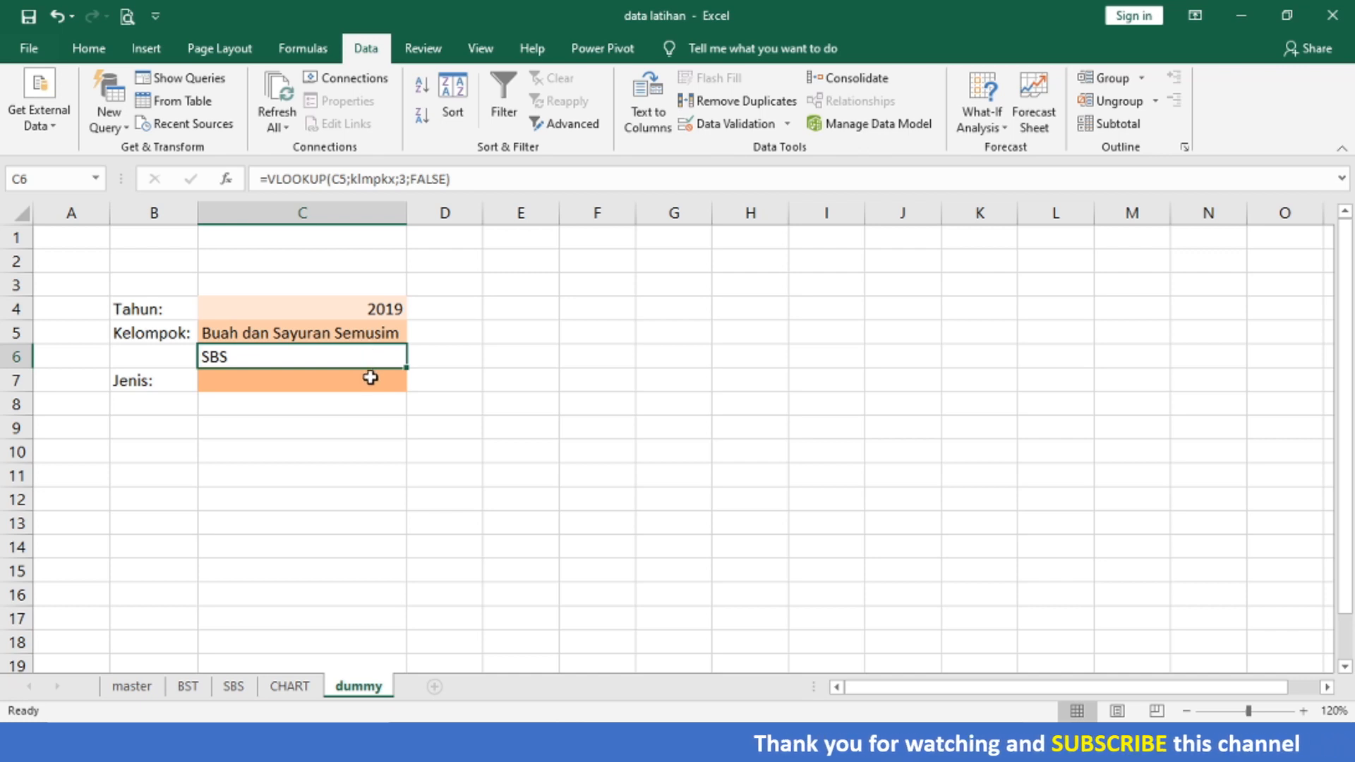
pyautogui.click(371, 378)
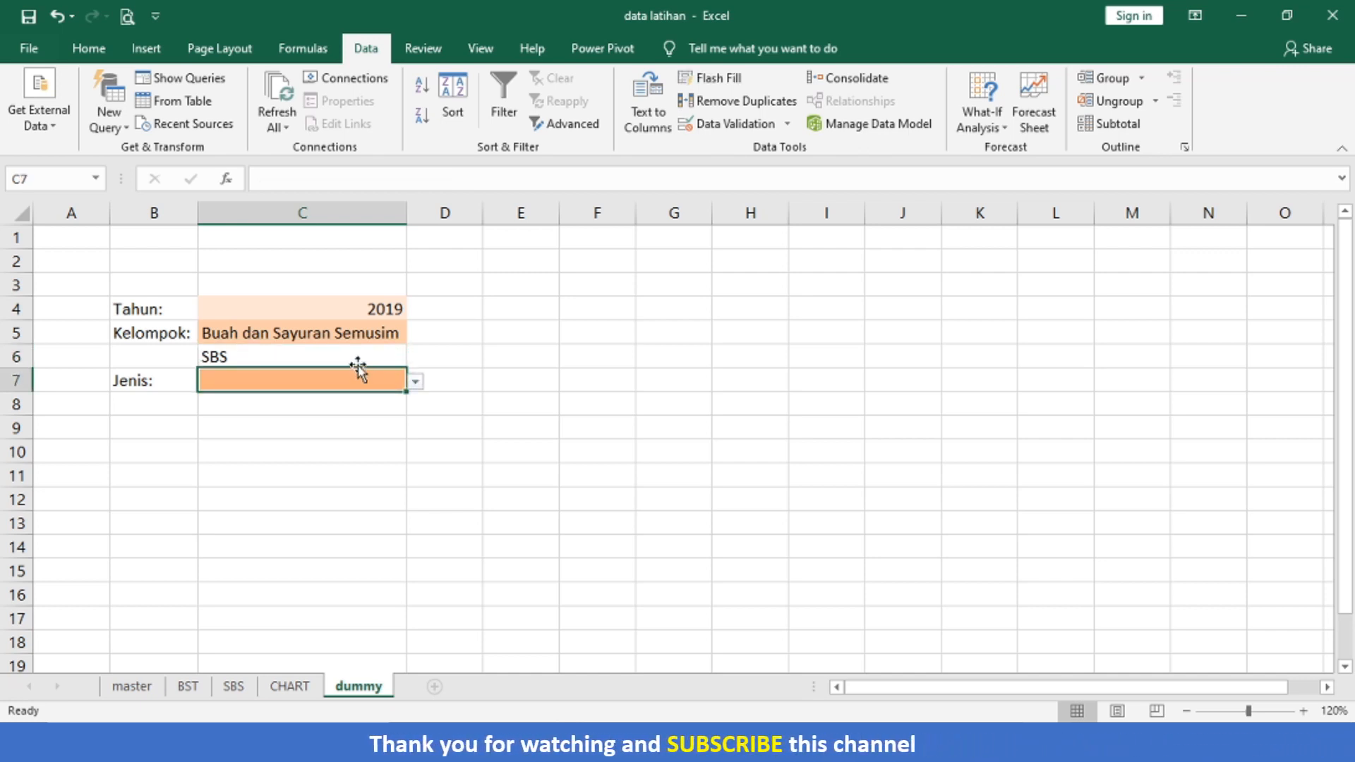
pyautogui.click(364, 355)
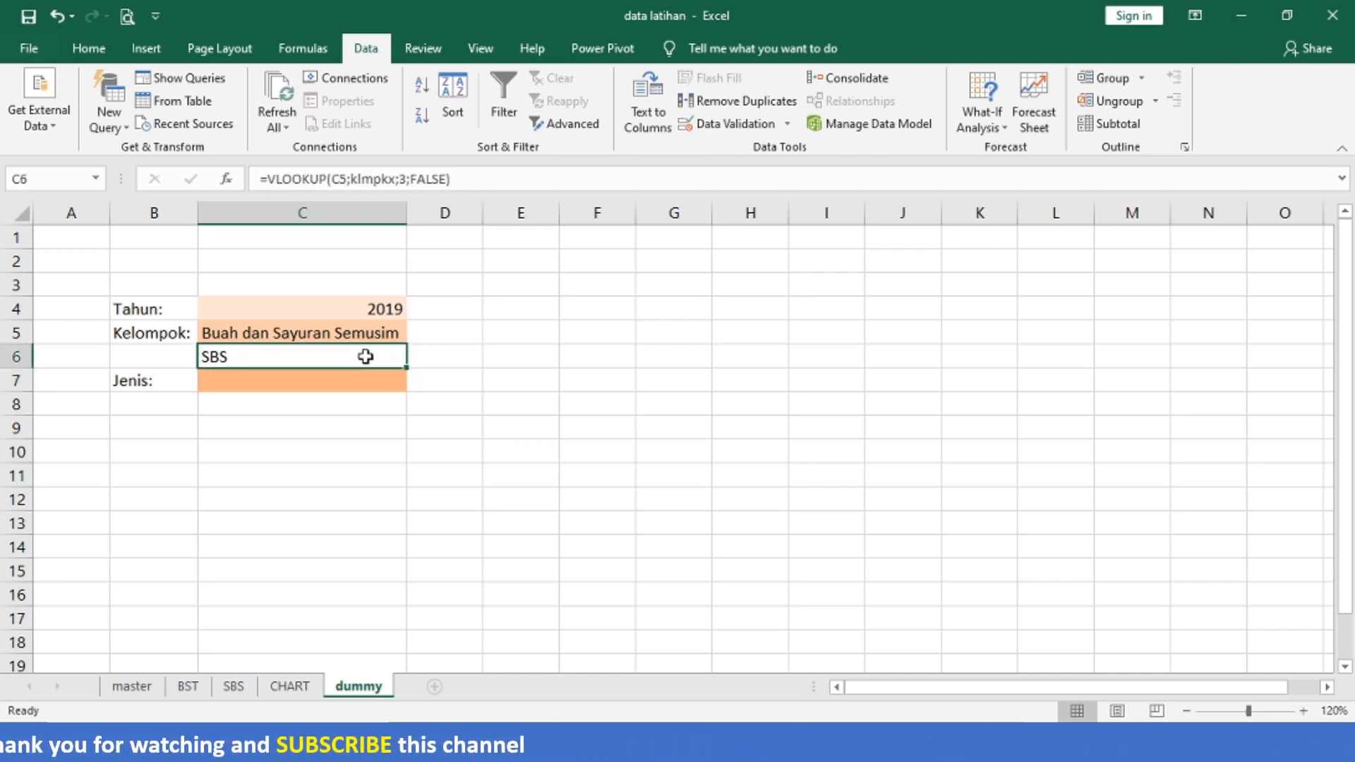
pyautogui.click(379, 378)
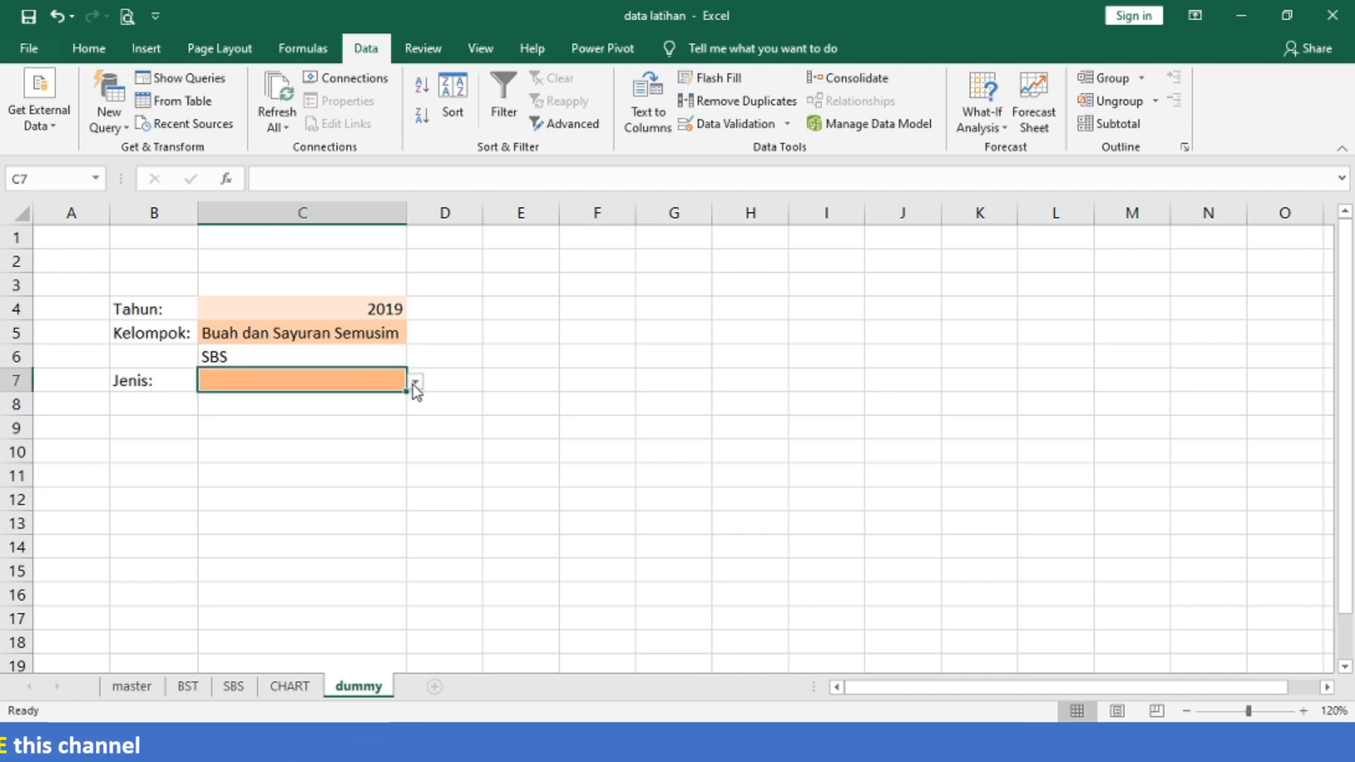
# Set Kelompok in C5 to Buah dan Sayuran Tahunan and check the Jenis choices in C7.
pyautogui.click(384, 330)
pyautogui.click(401, 330)
pyautogui.click(415, 336)
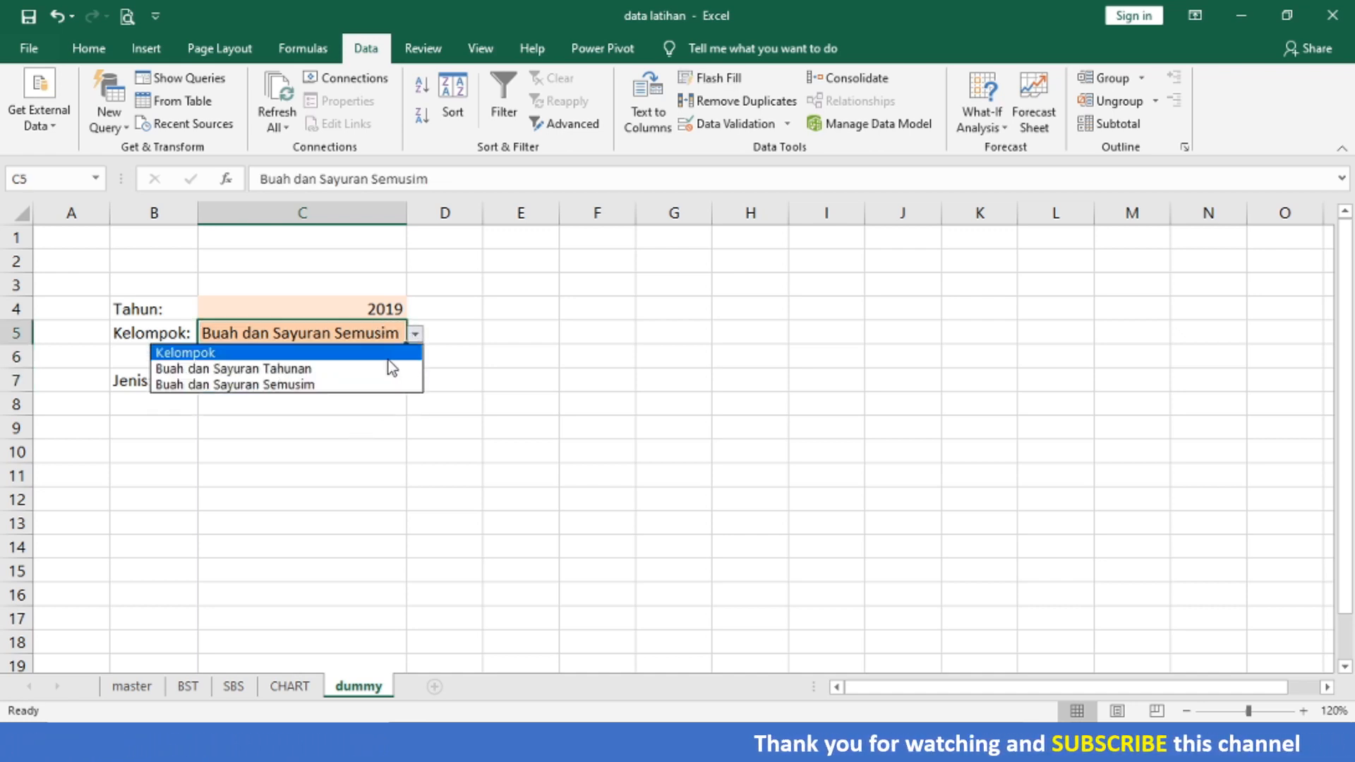
pyautogui.click(388, 366)
pyautogui.click(385, 382)
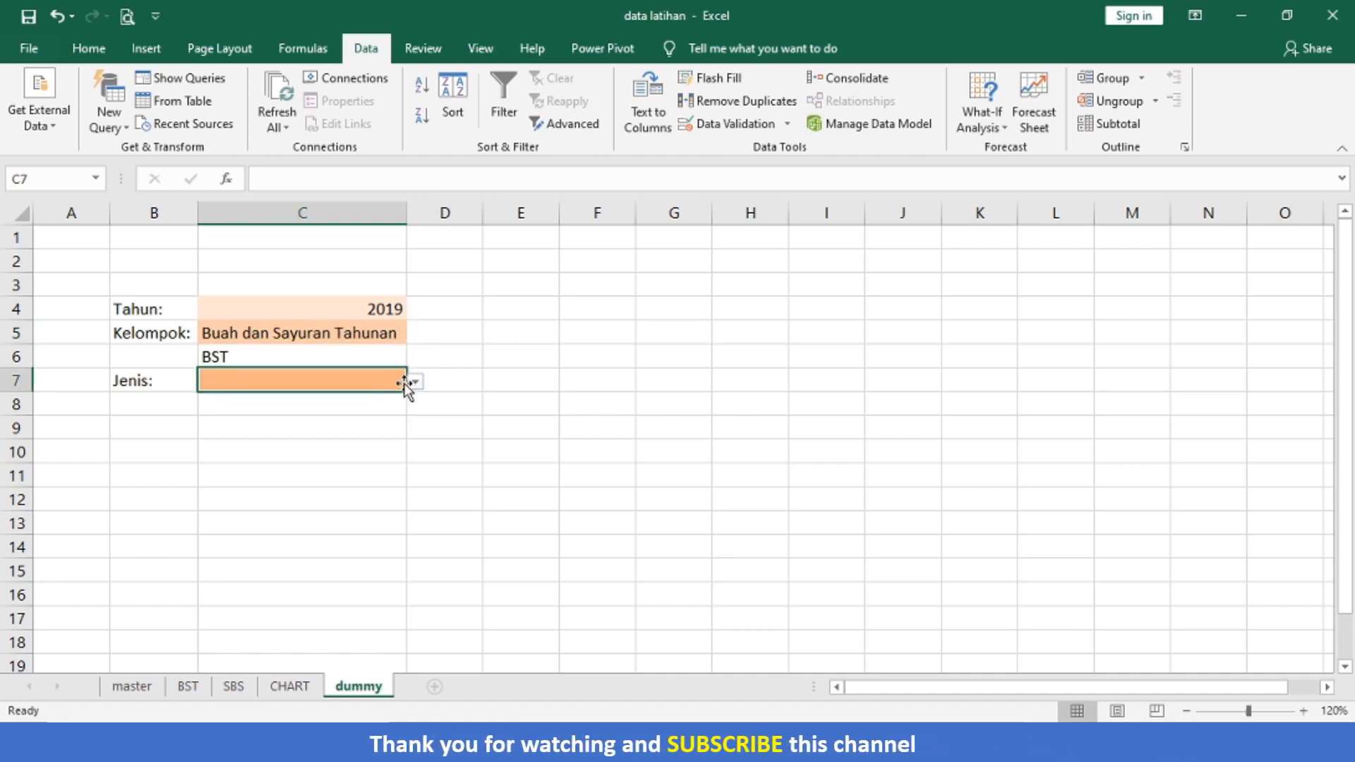
pyautogui.click(416, 382)
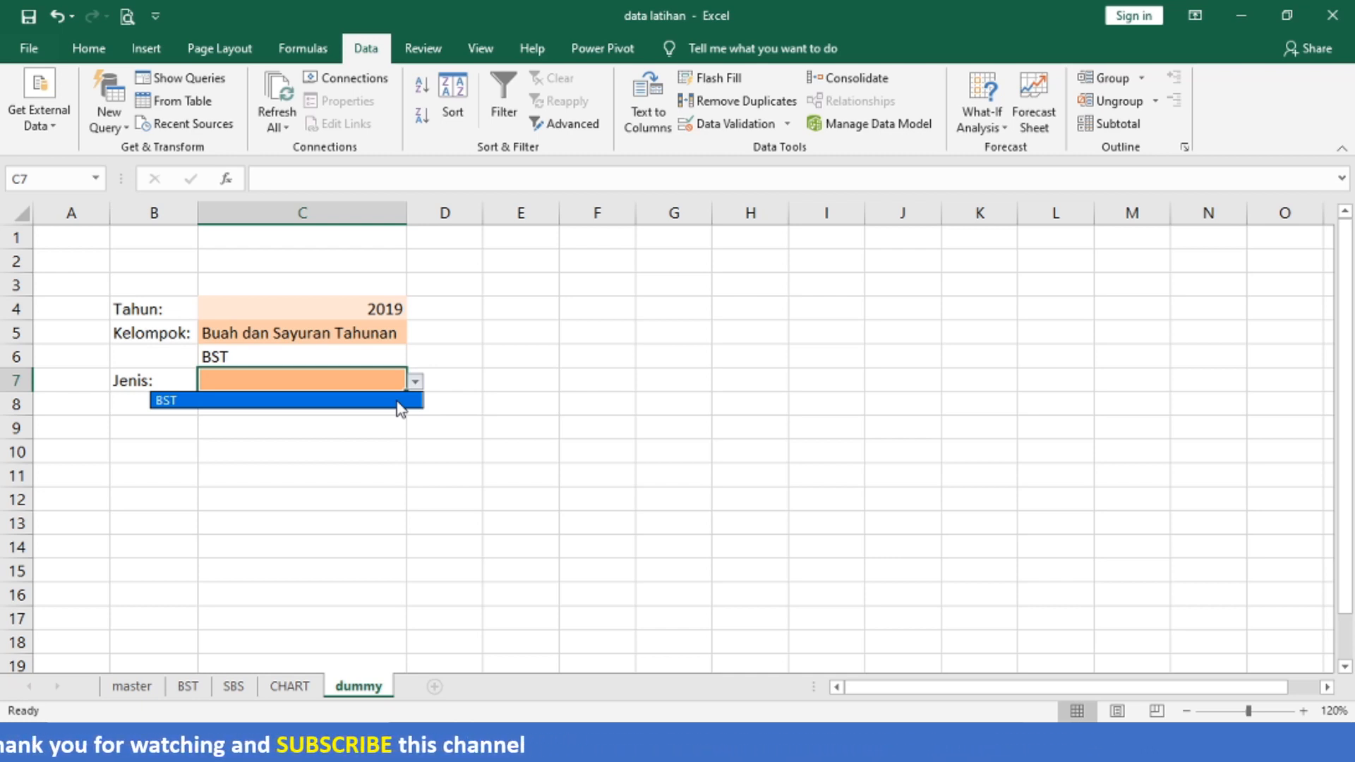
# Open the data validation settings of cell C7.
pyautogui.click(722, 126)
pyautogui.click(724, 125)
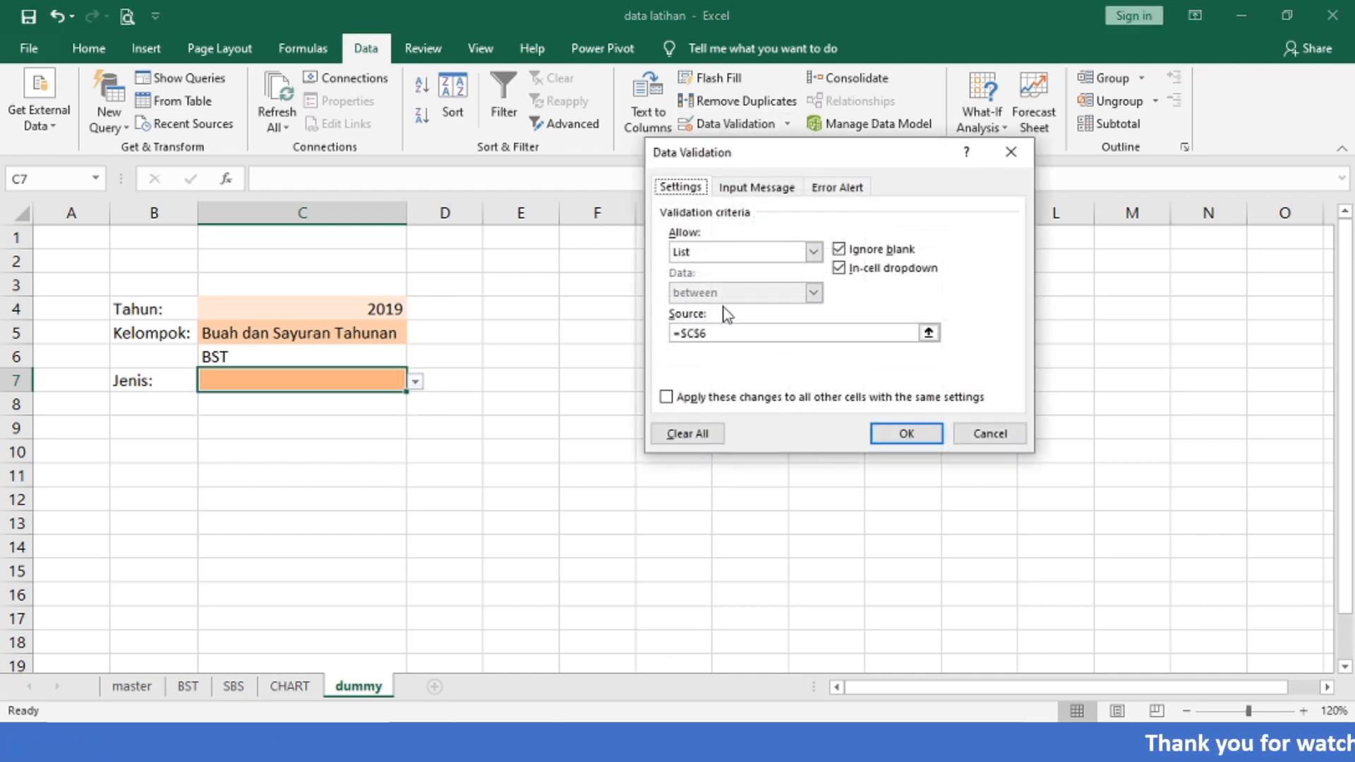